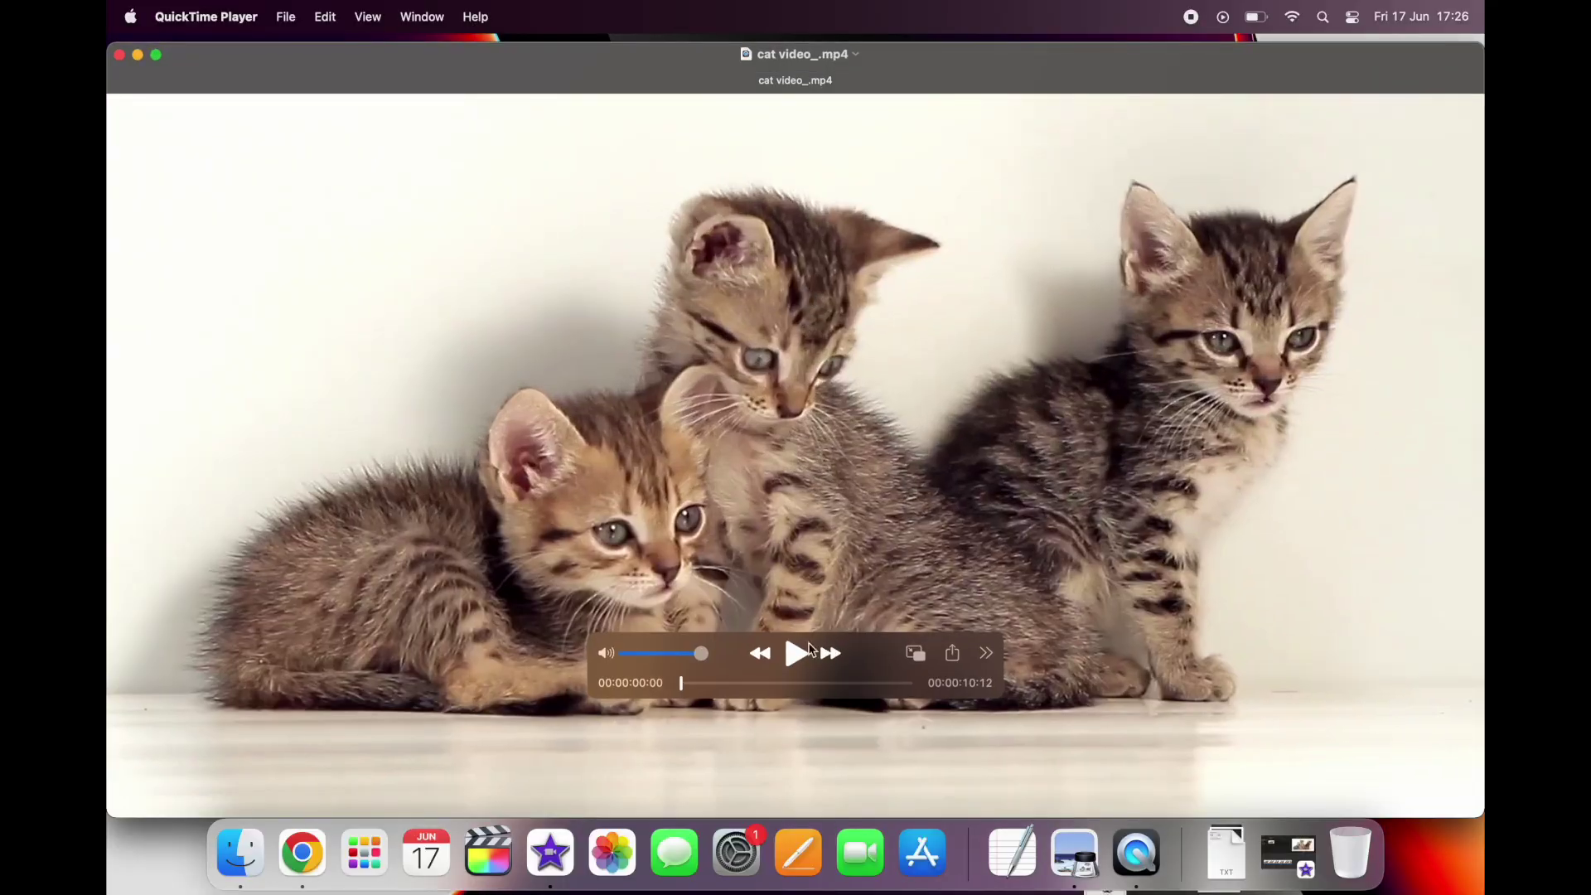
Step: Play the cat video in QuickTime Player, then return to the iMovie project with the cat clip
left_click(795, 654)
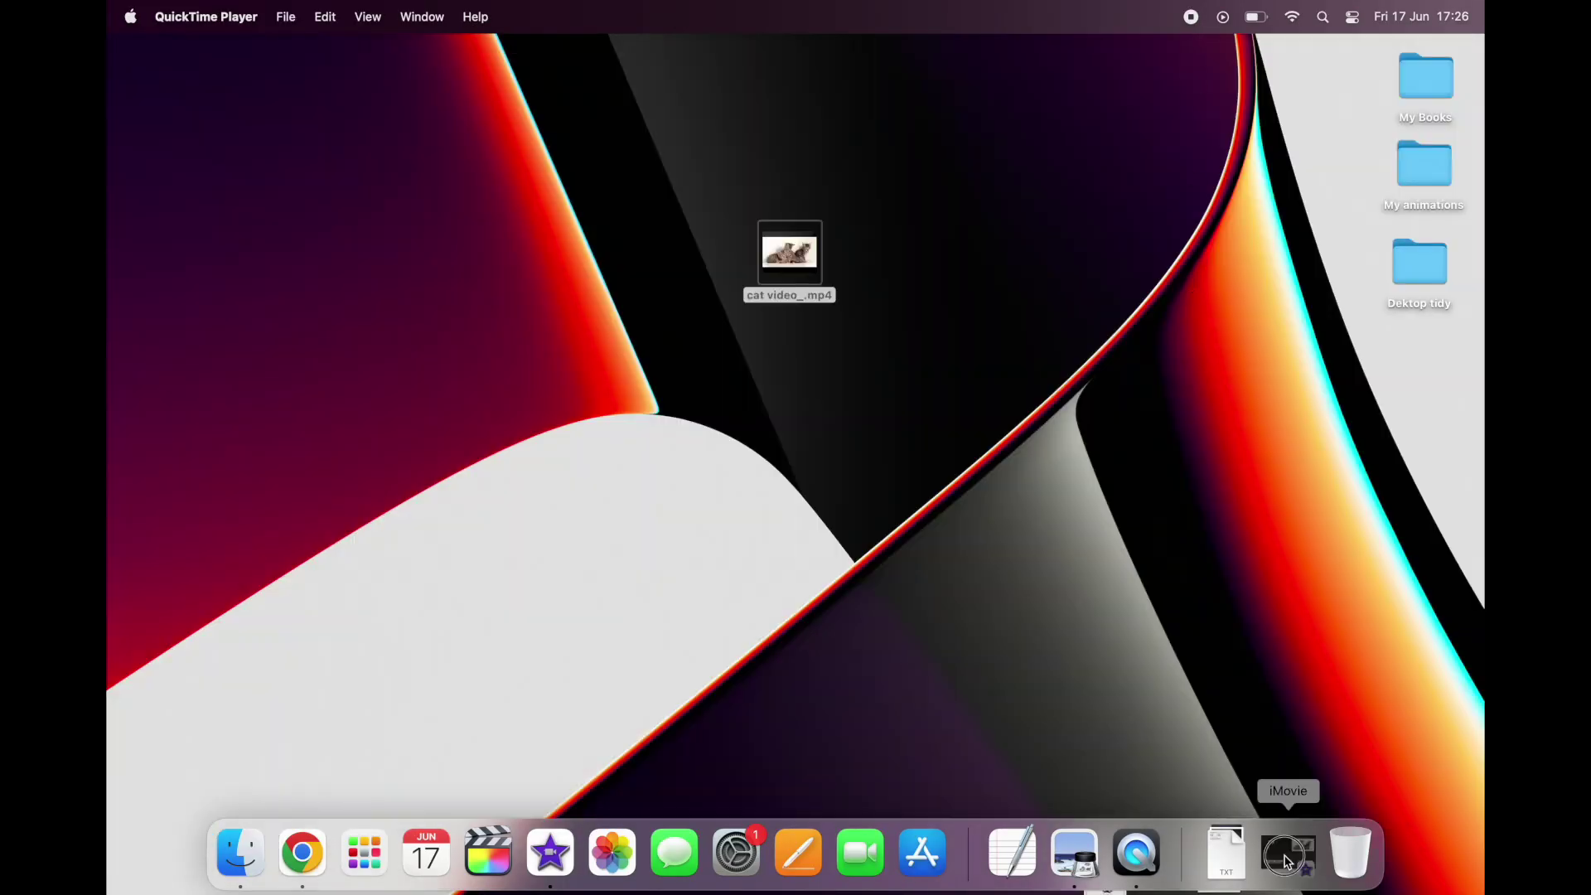
left_click(1287, 853)
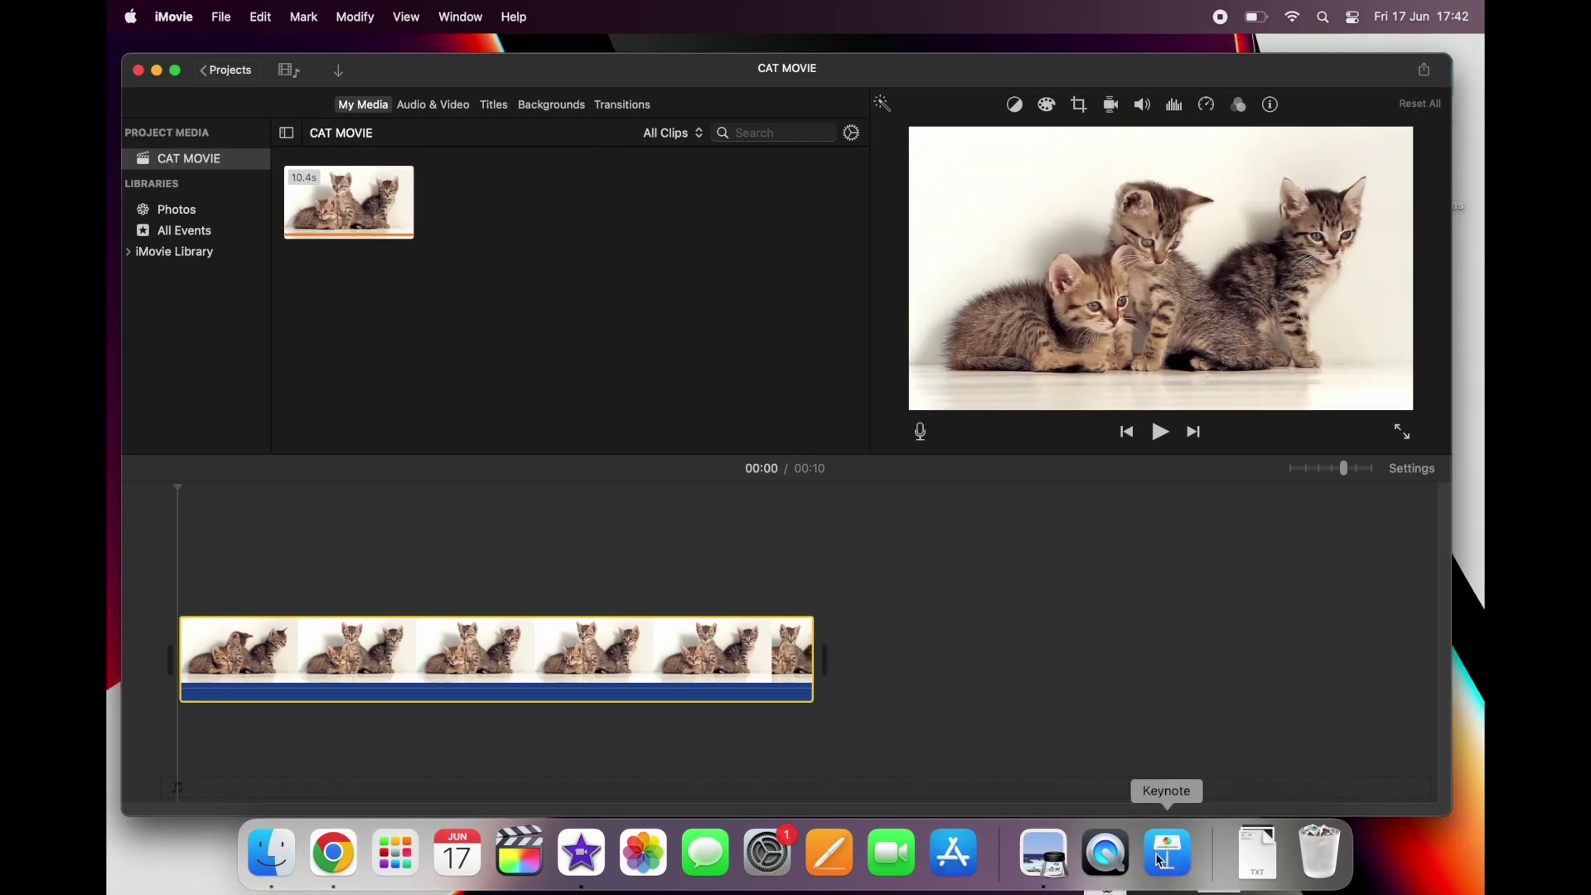
Step: Launch Keynote from the Dock to start a new presentation
left_click(1149, 857)
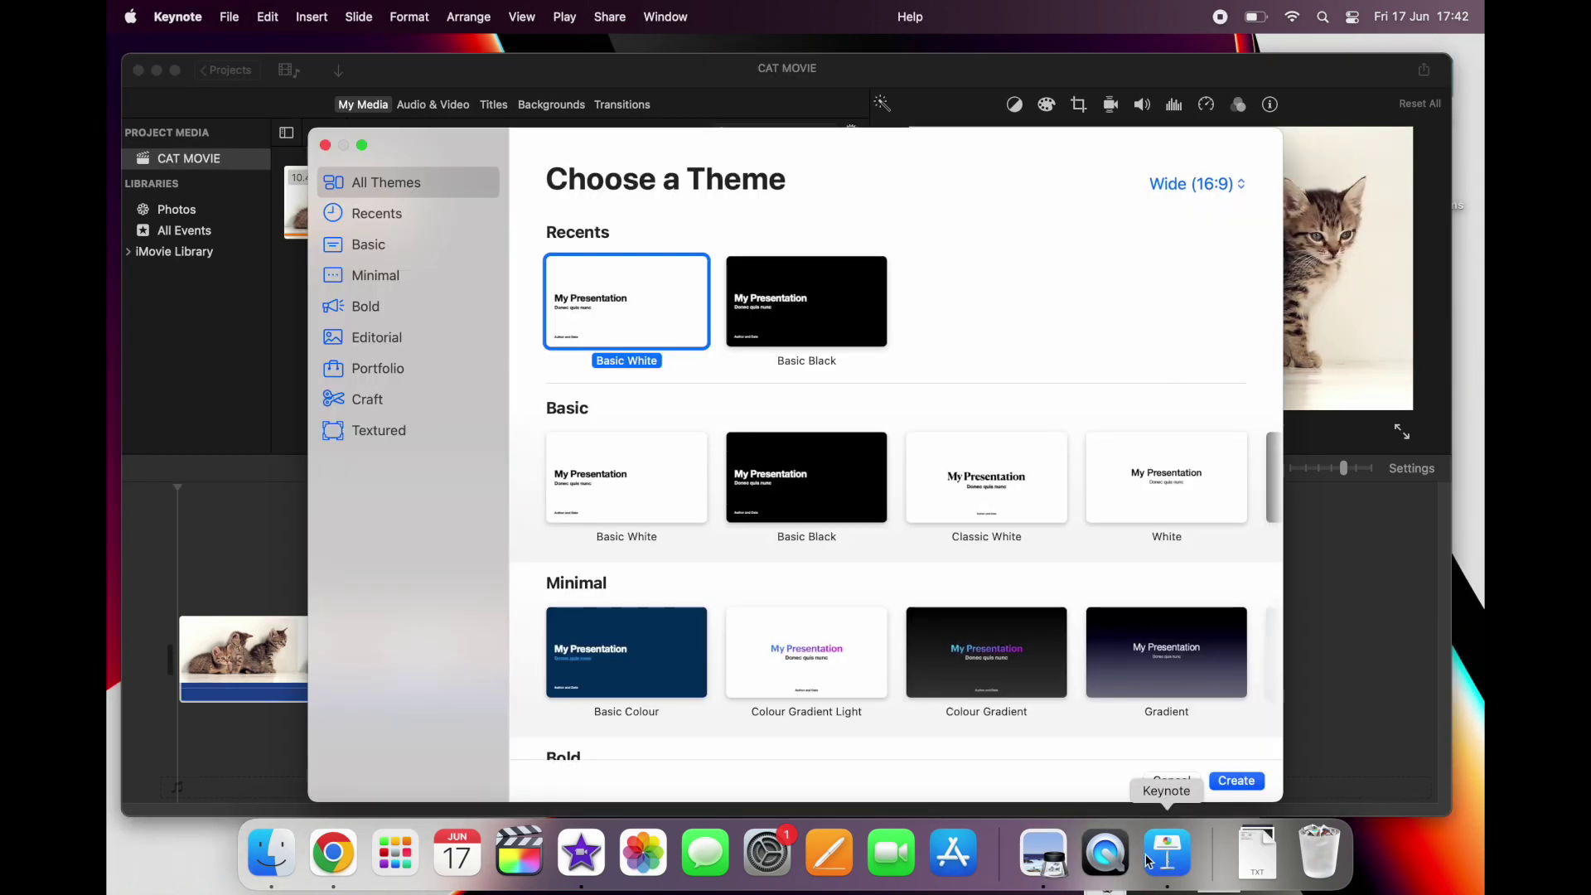
Step: Start a Basic Black presentation, delete its title, subtitle and author/date boxes, and open Insert > Shape
double_click(824, 320)
left_click(661, 461)
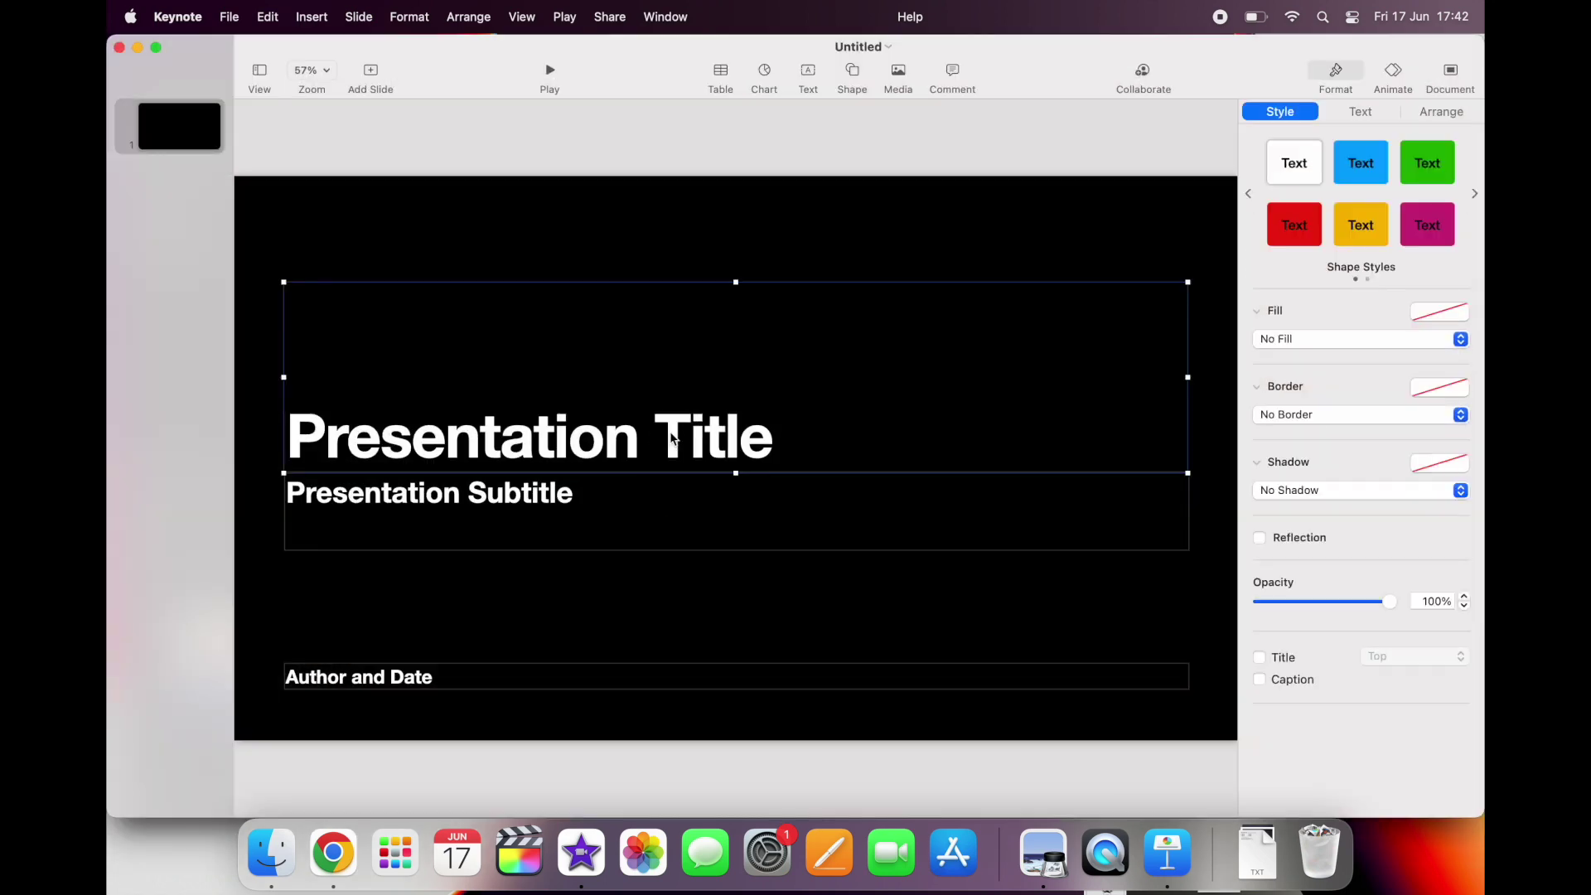
key("Delete")
left_click(609, 509)
key("Delete")
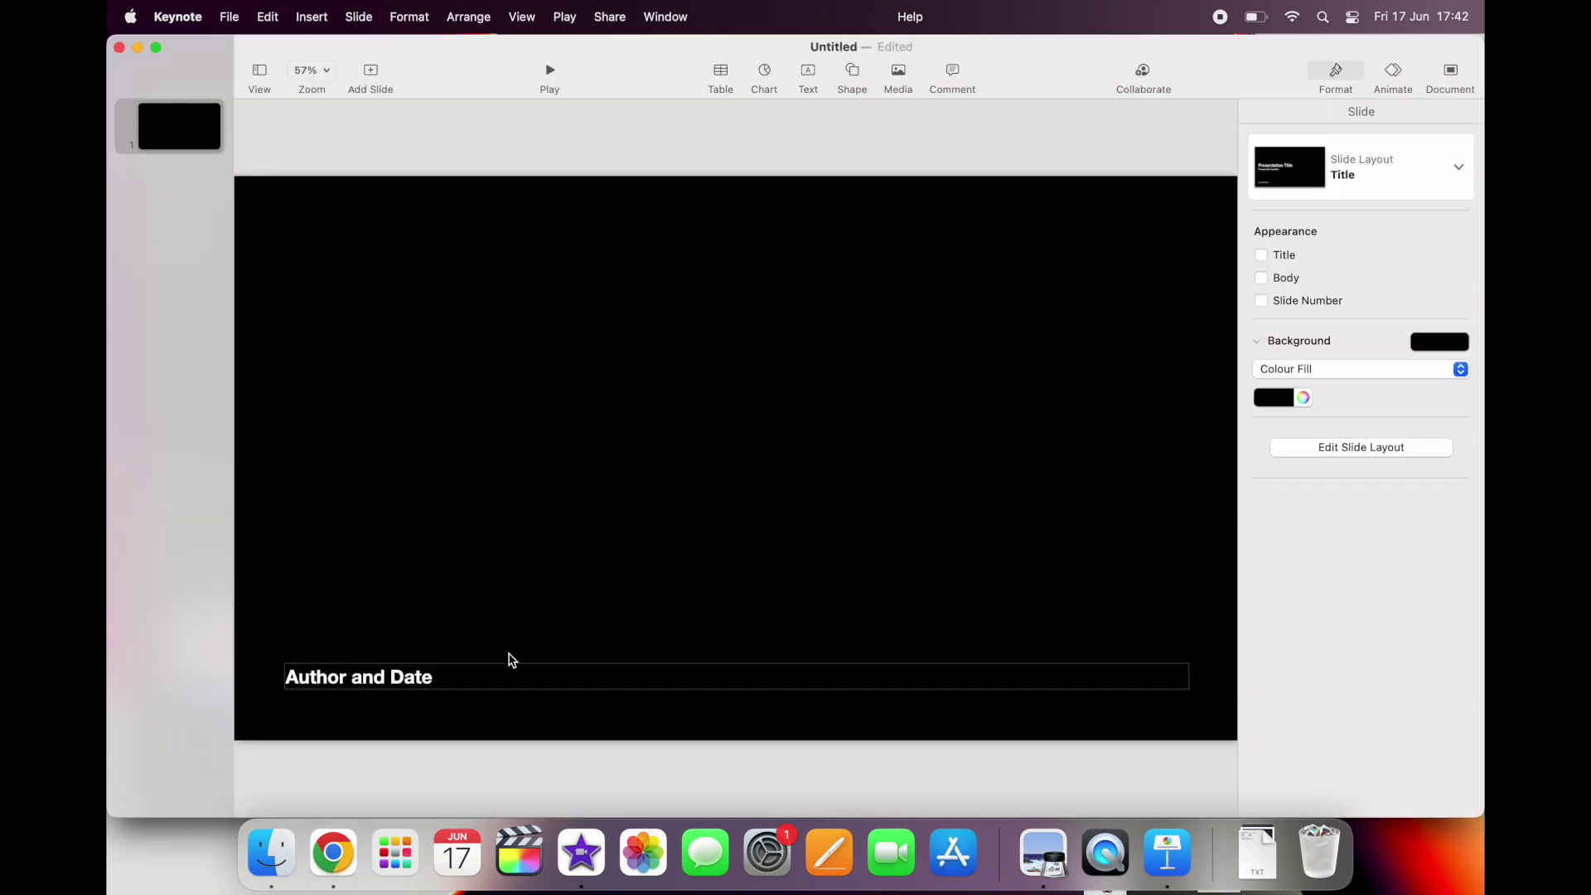
left_click(497, 683)
key("Delete")
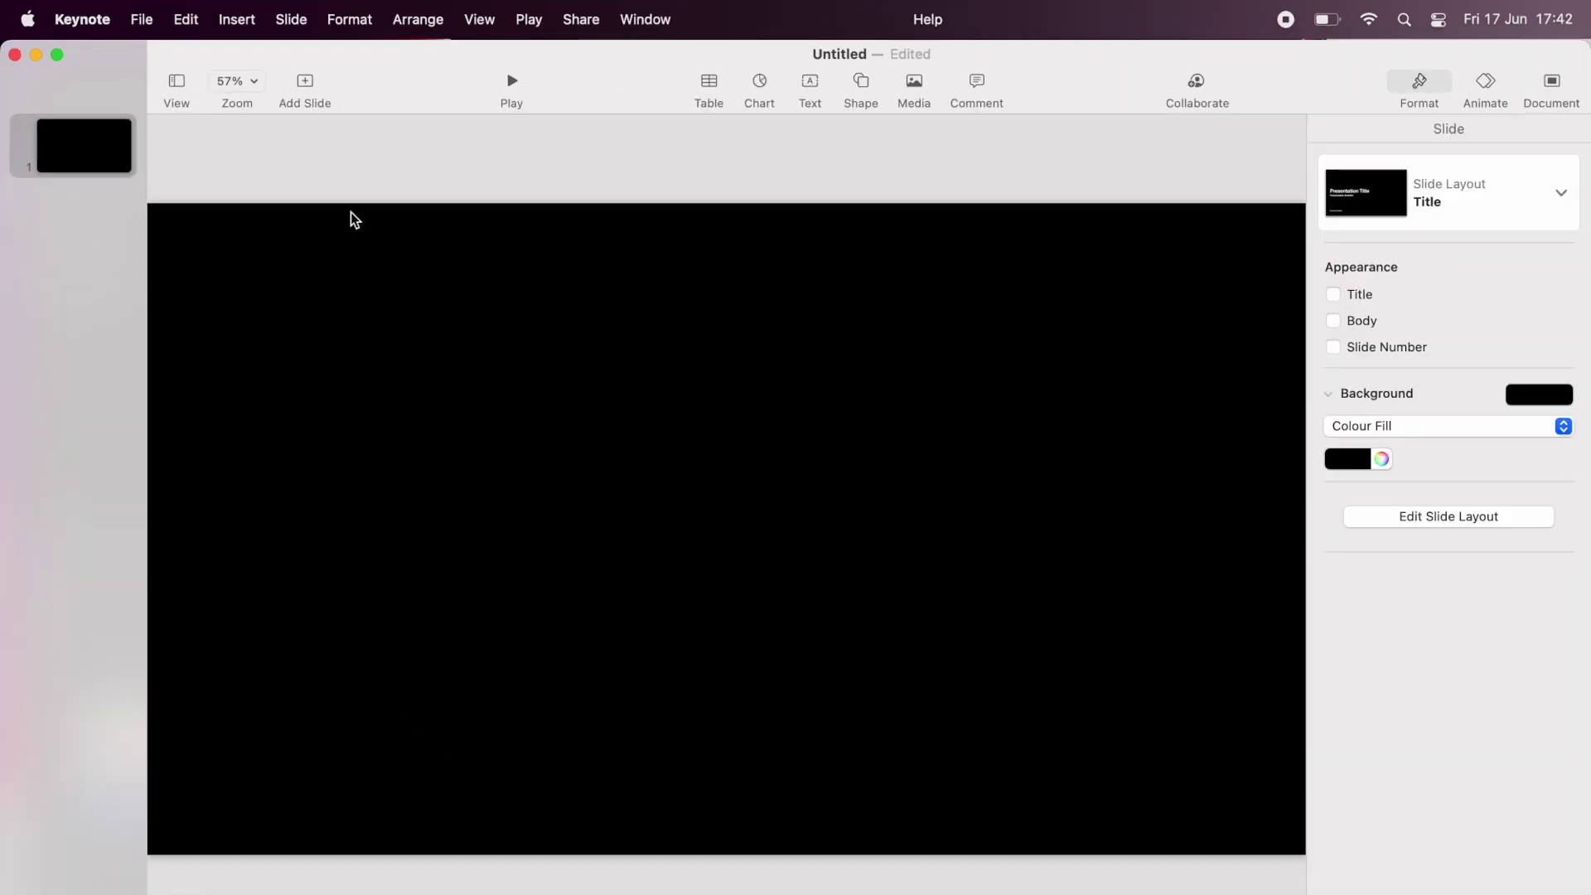
left_click(233, 27)
mouse_move(265, 189)
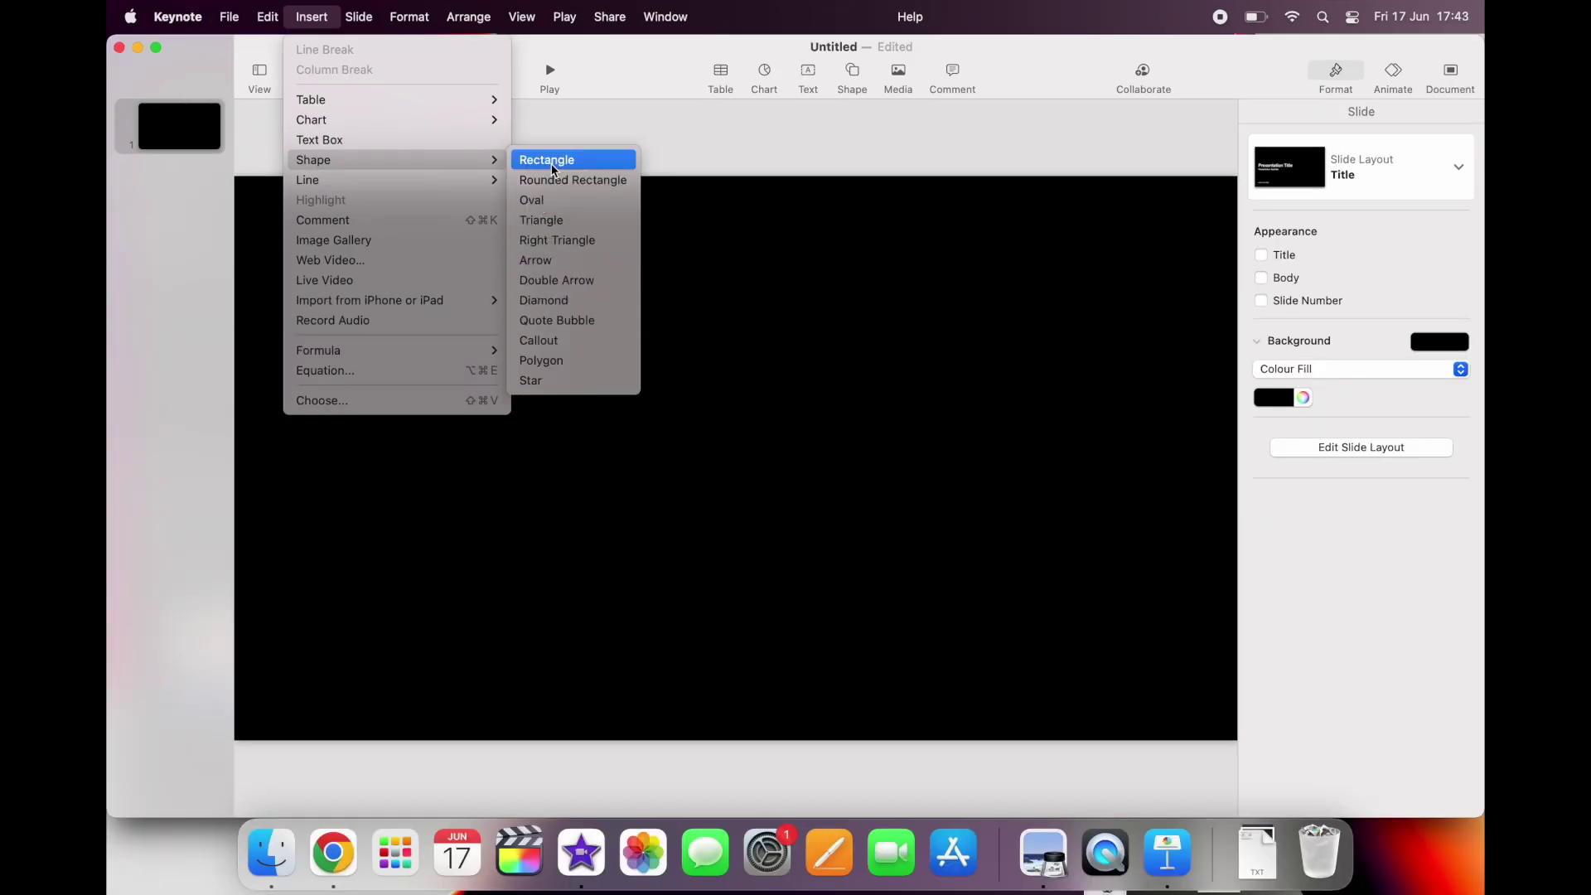
Step: Insert a Quote Bubble shape, enlarge it to fill the slide, and point its tail down-left
left_click(561, 320)
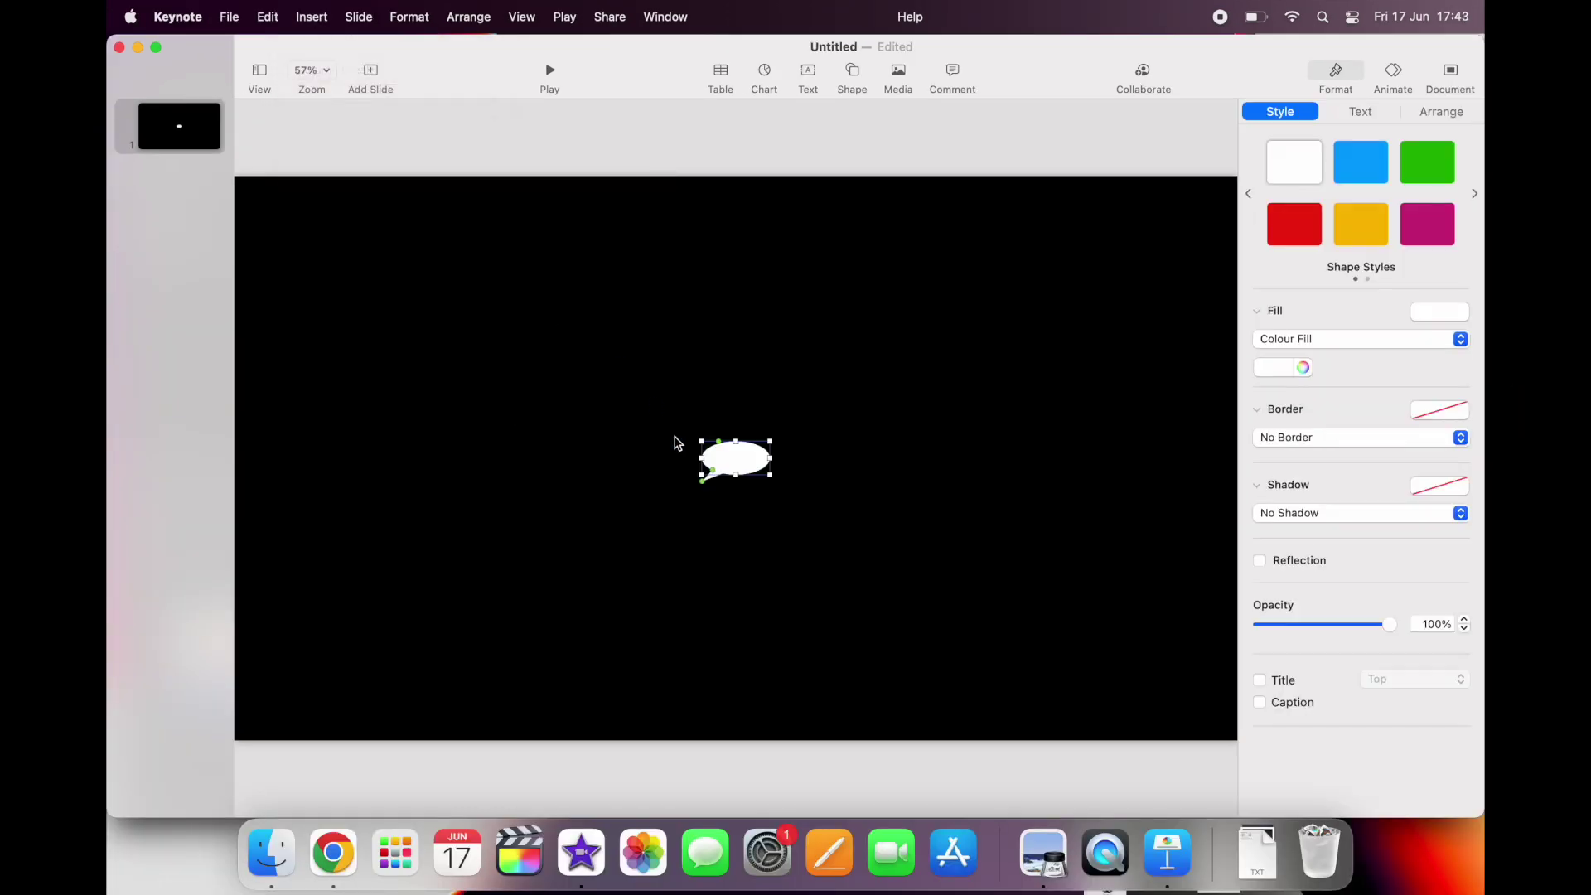
left_click_drag(701, 477, 457, 590)
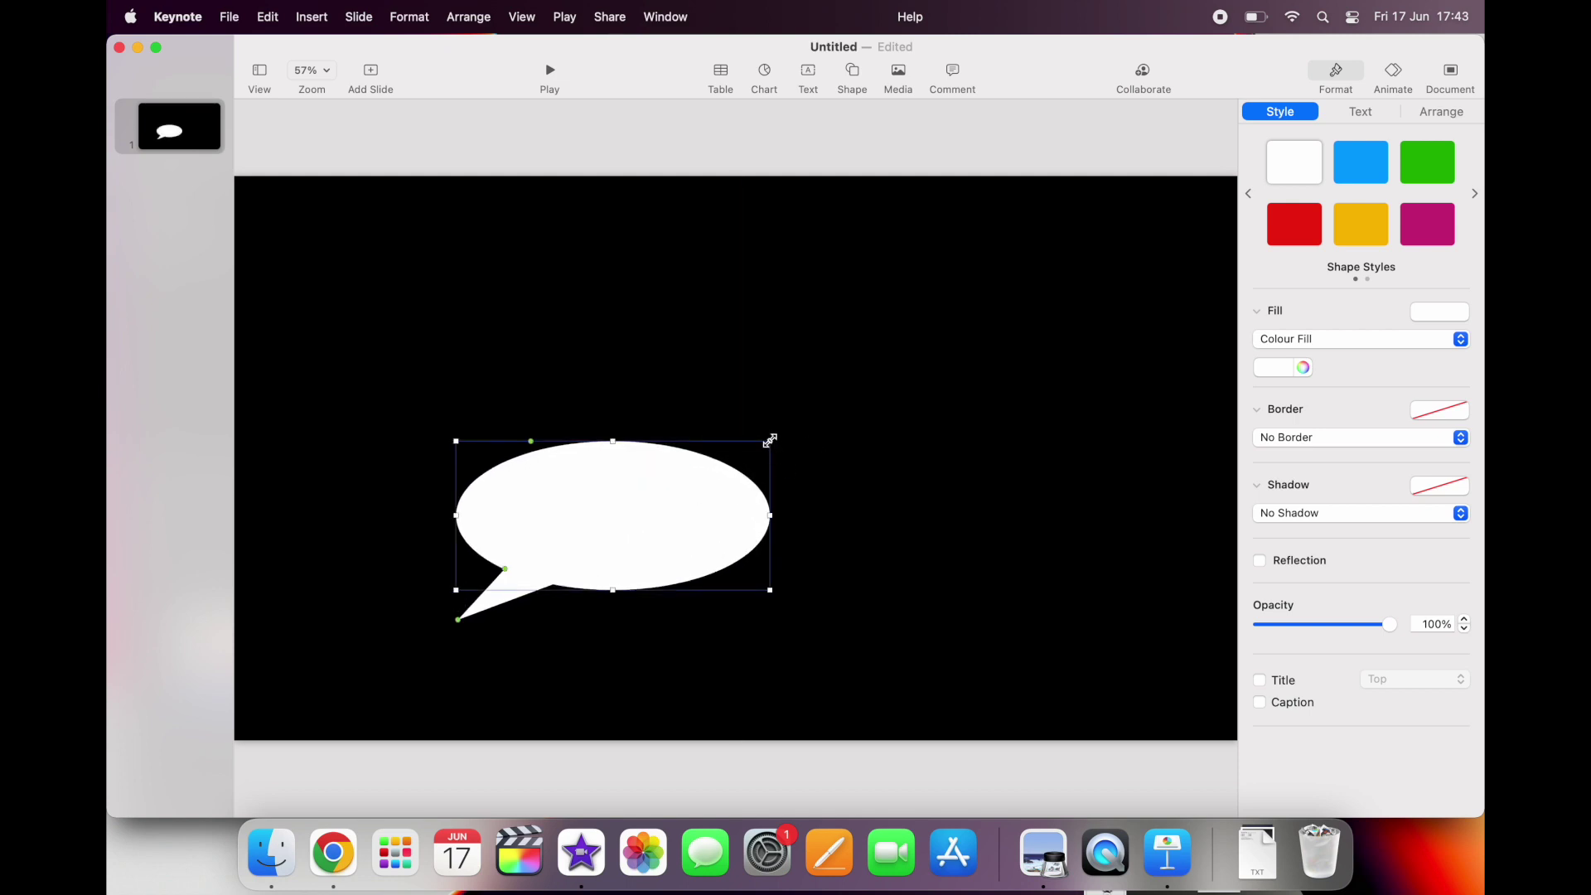
left_click_drag(770, 440, 1005, 256)
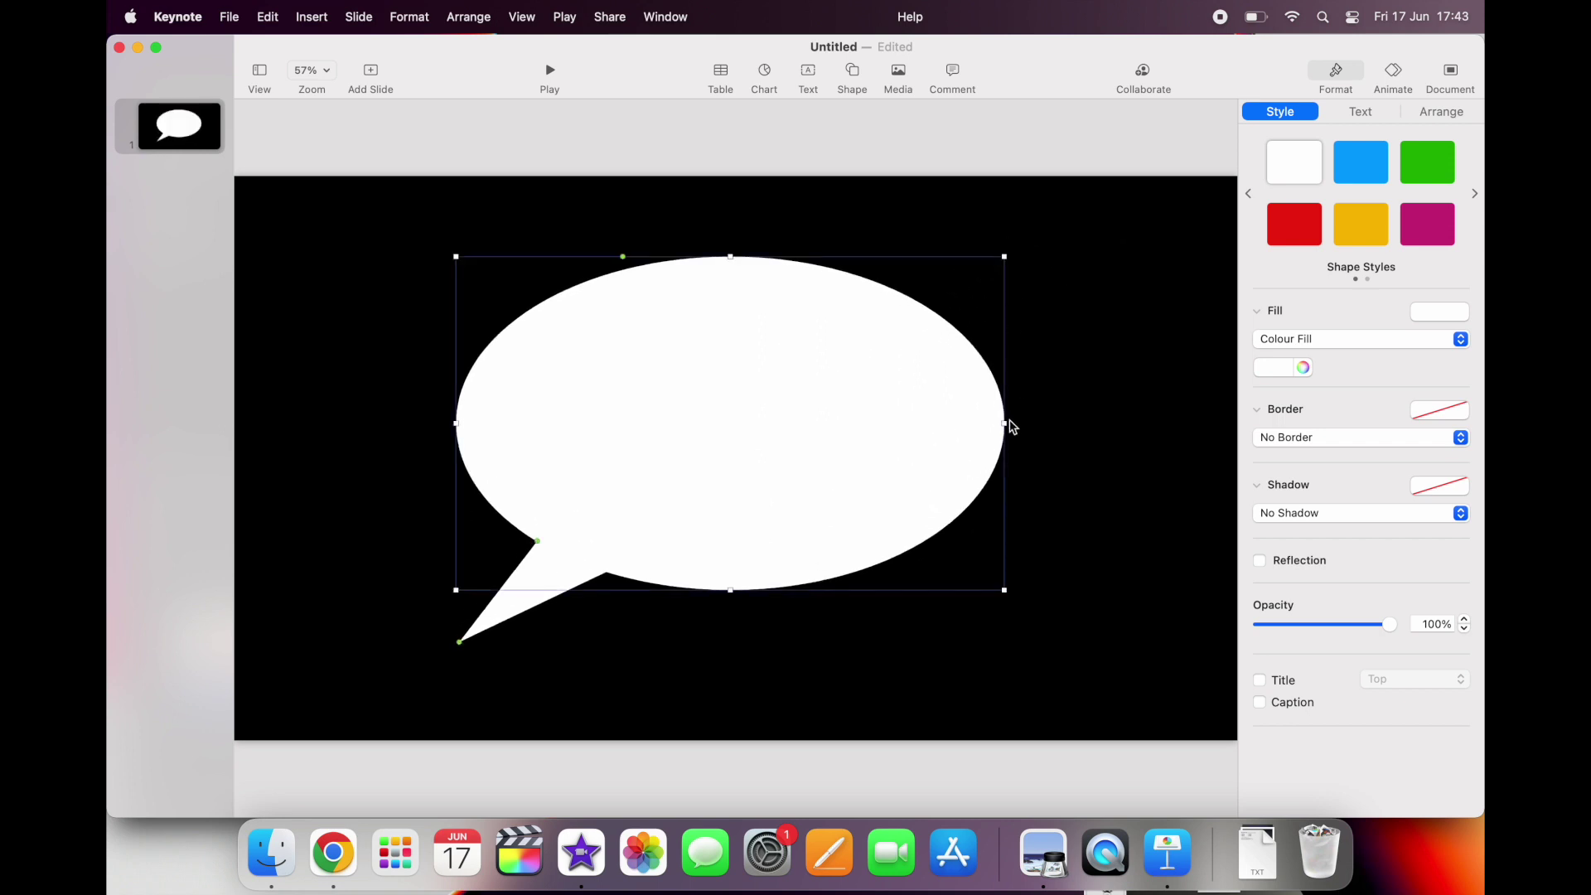
left_click(1012, 426)
left_click(1000, 425)
left_click_drag(1006, 423, 1031, 464)
left_click_drag(458, 645, 403, 614)
left_click(1118, 267)
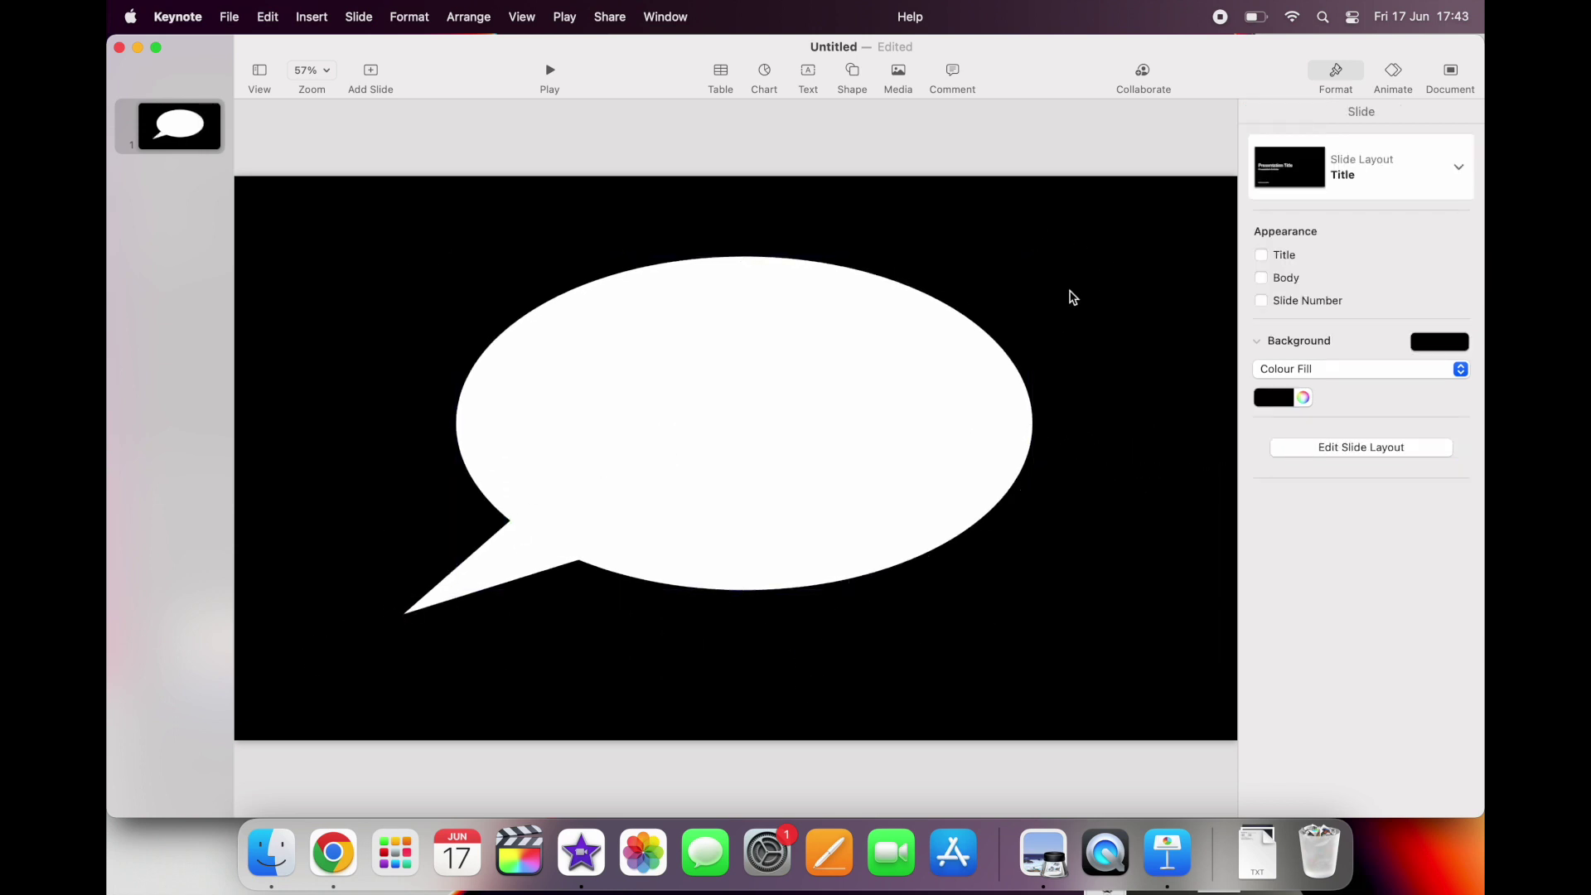
left_click(878, 438)
left_click_drag(1032, 257, 897, 258)
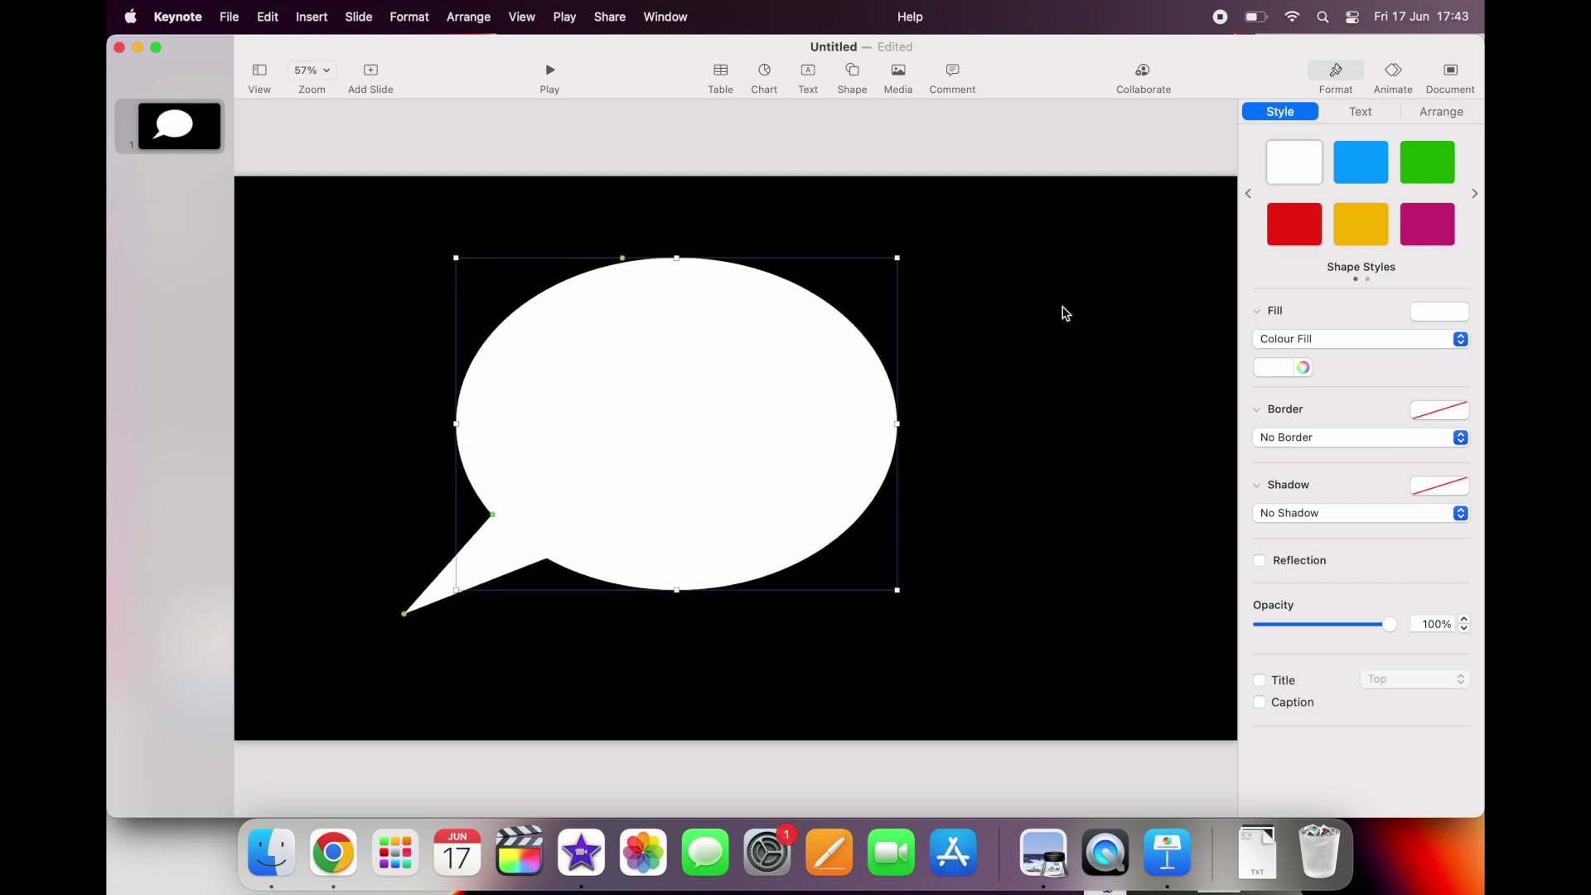
left_click(1061, 312)
left_click(839, 411)
Step: Try blue and magenta fills on the bubble, then settle on white
left_click(1355, 172)
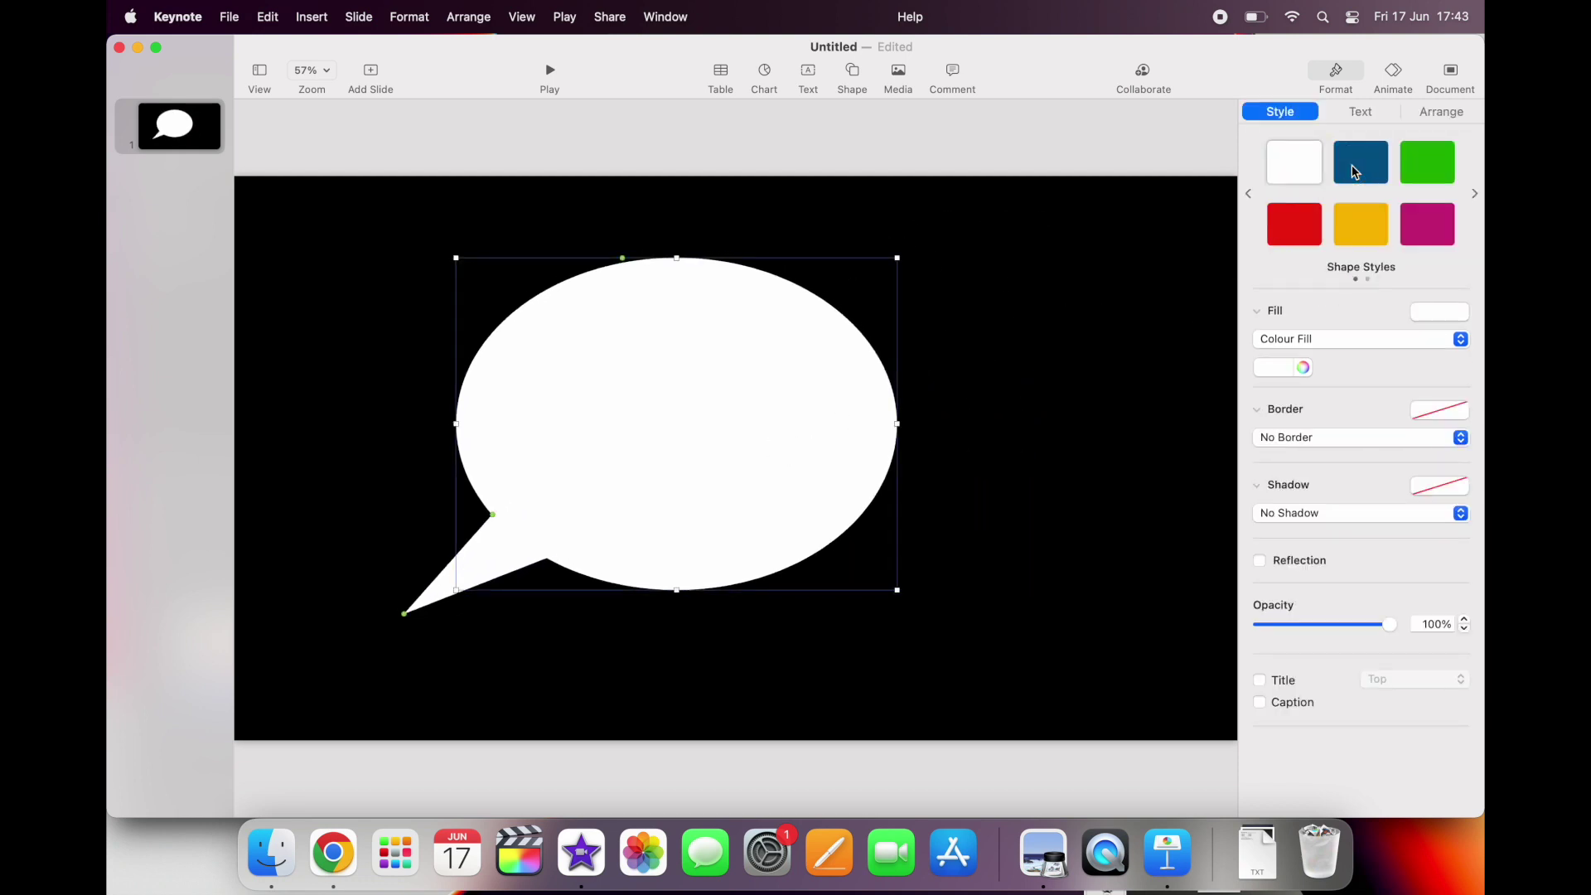
left_click(1426, 223)
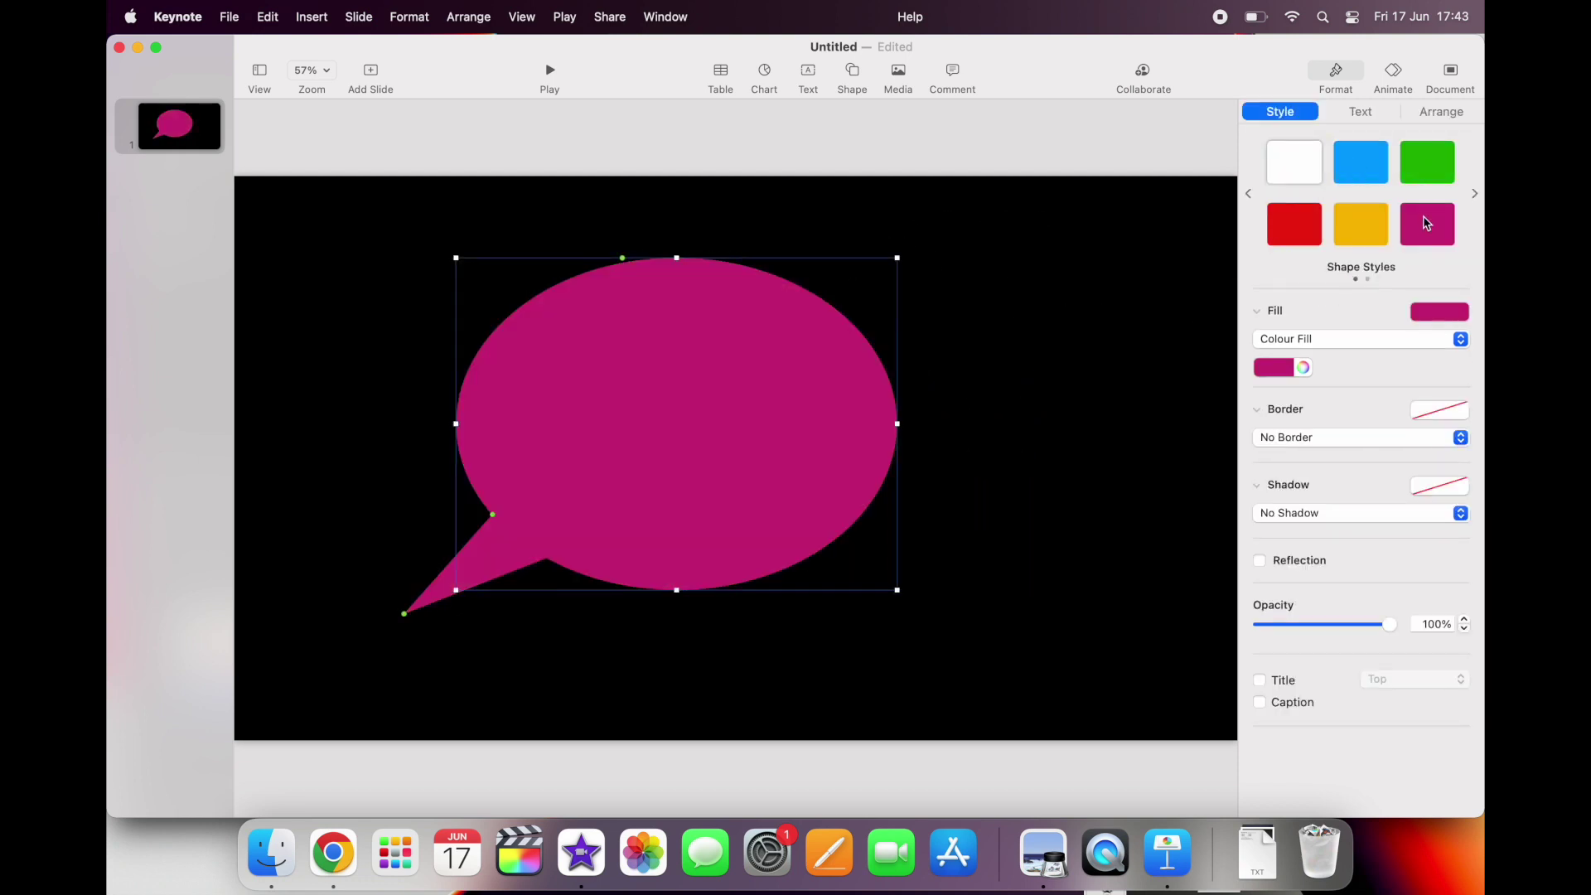
left_click(1307, 170)
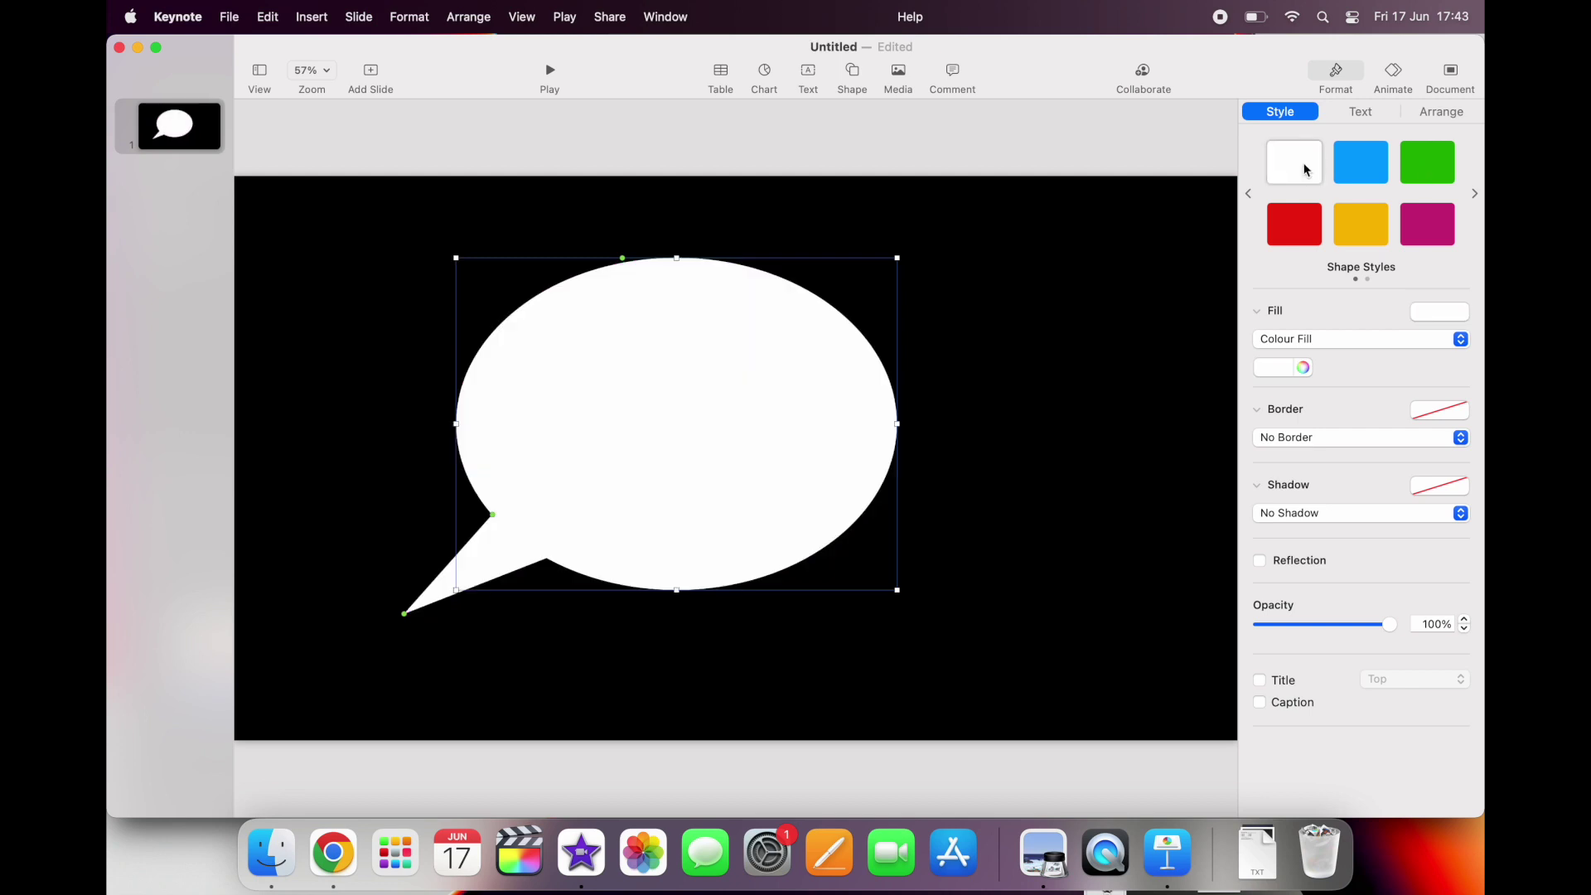
left_click(1374, 123)
Step: Type 'Help!!!!' in the bubble, enlarge it to about 119 pt, and set the font to Graphik
type("Help!!!!")
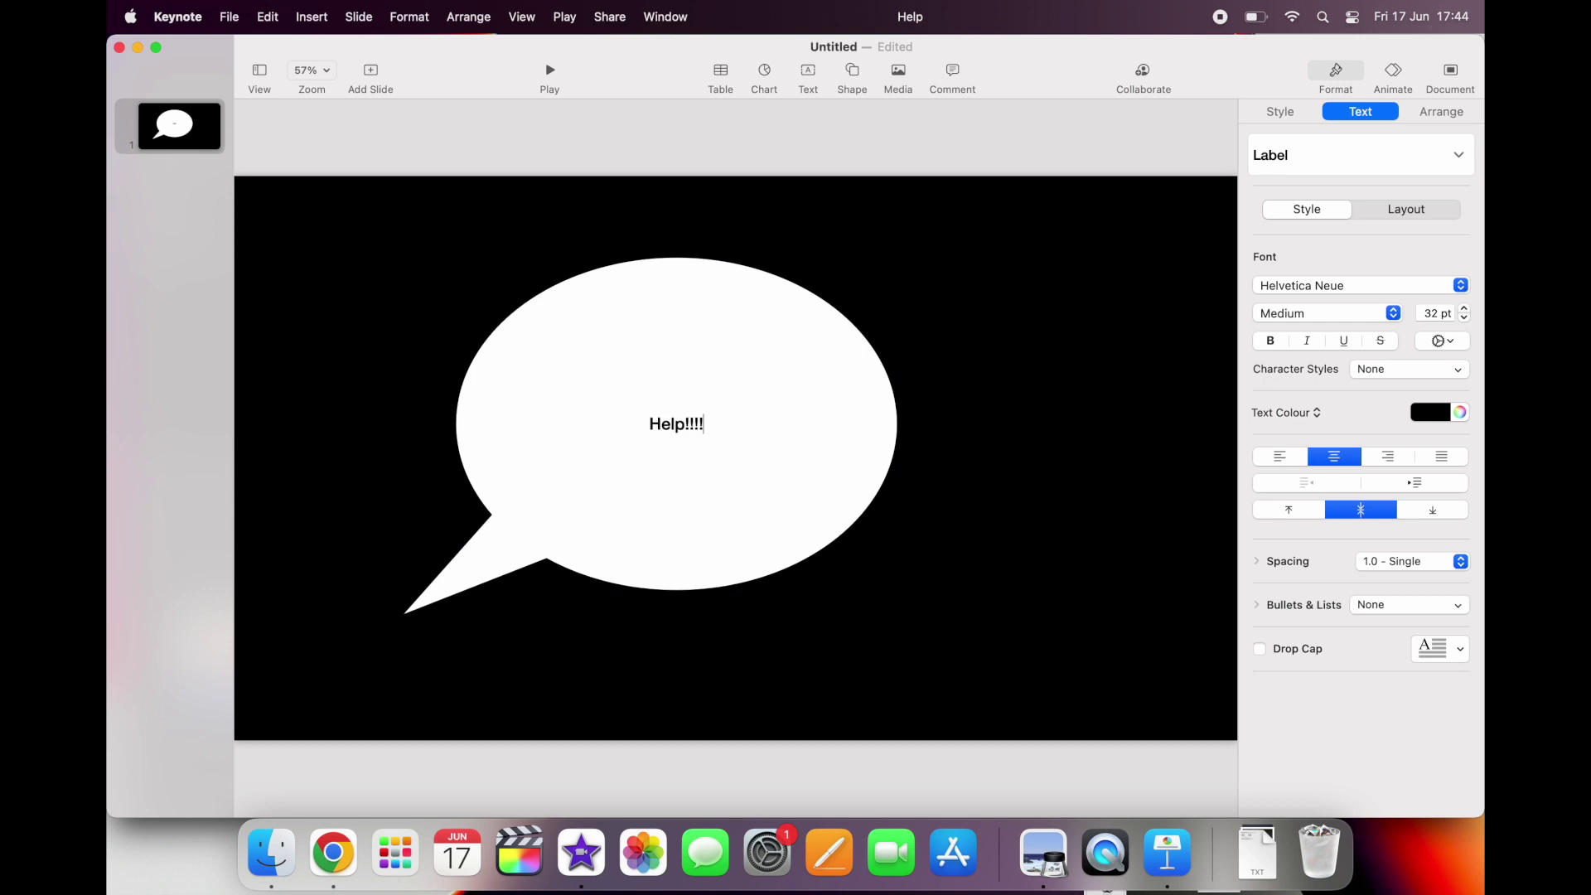
triple_click(726, 421)
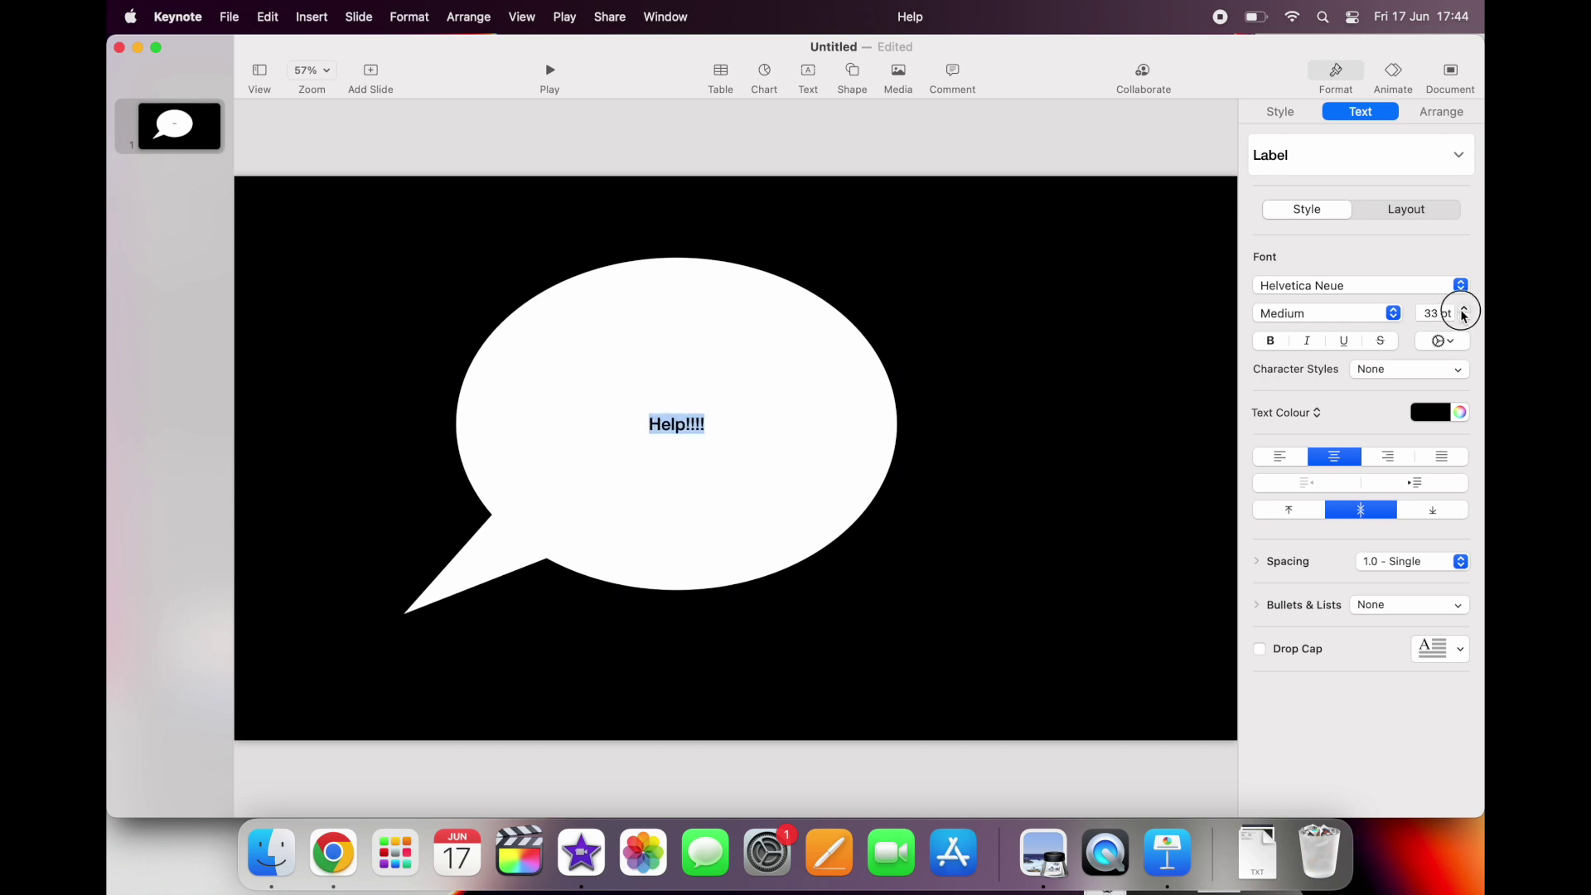
left_click_drag(1463, 314, 1463, 314)
left_click(1443, 290)
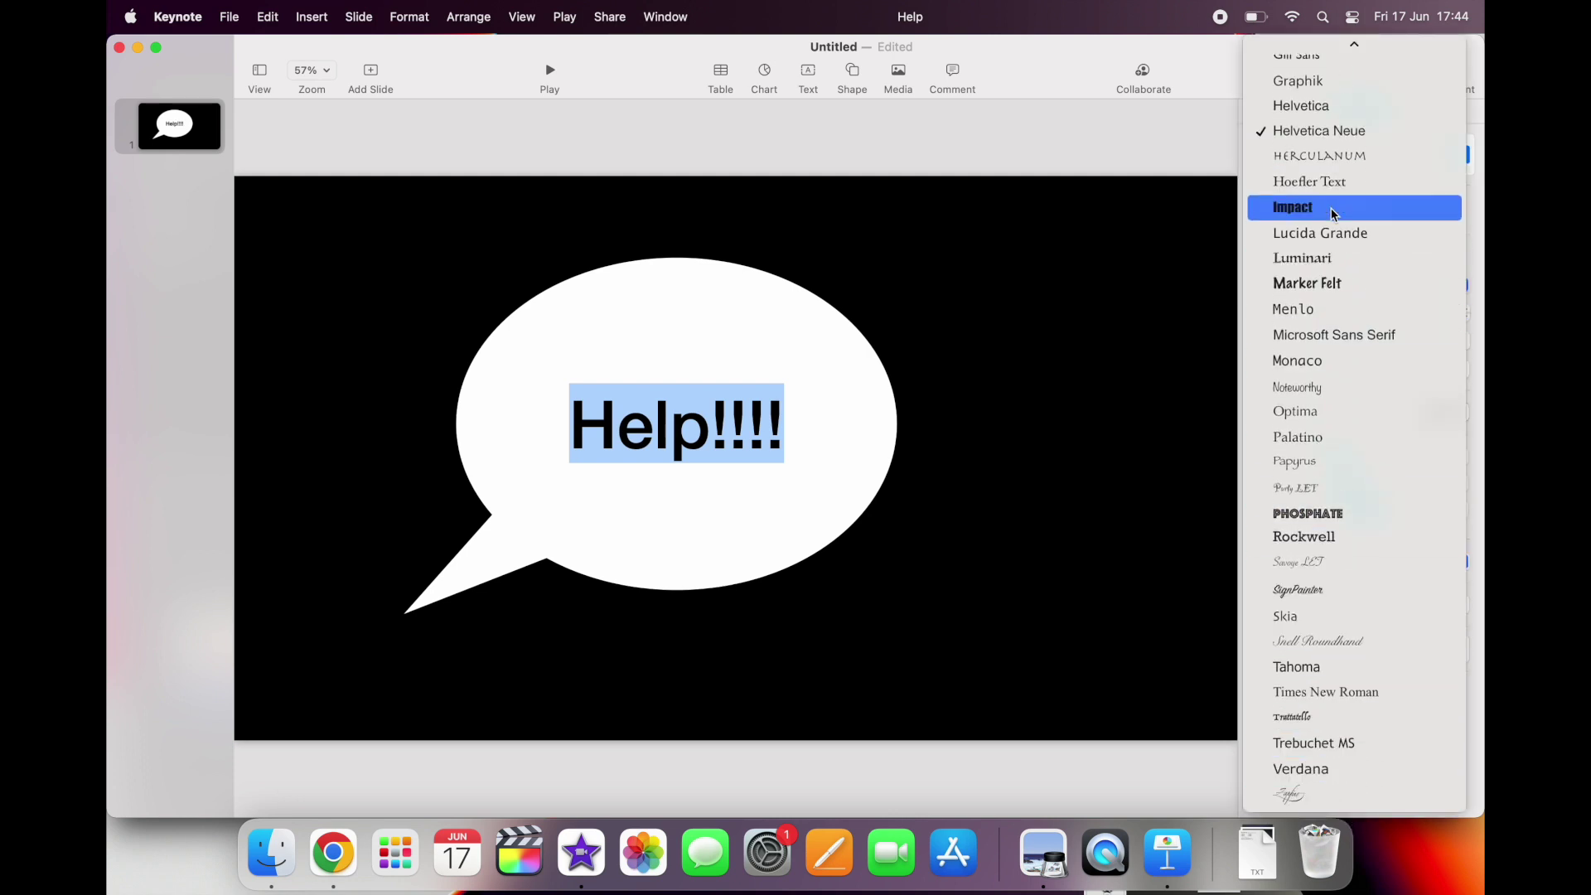
left_click(1335, 83)
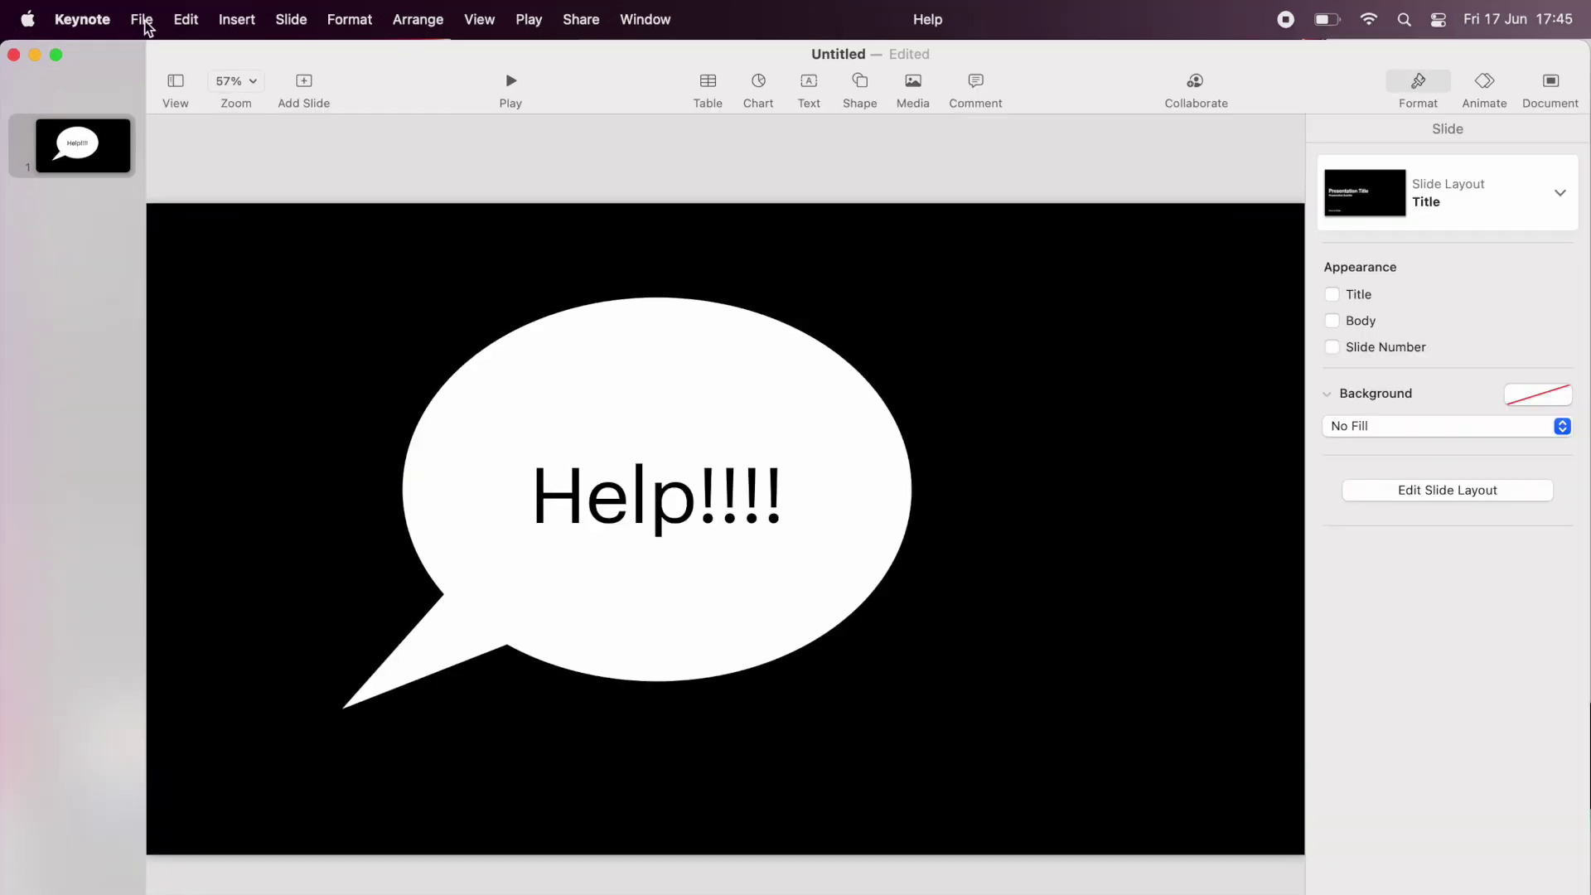
Step: Export the slide as a PNG image with a transparent background, then close the presentation
left_click(231, 18)
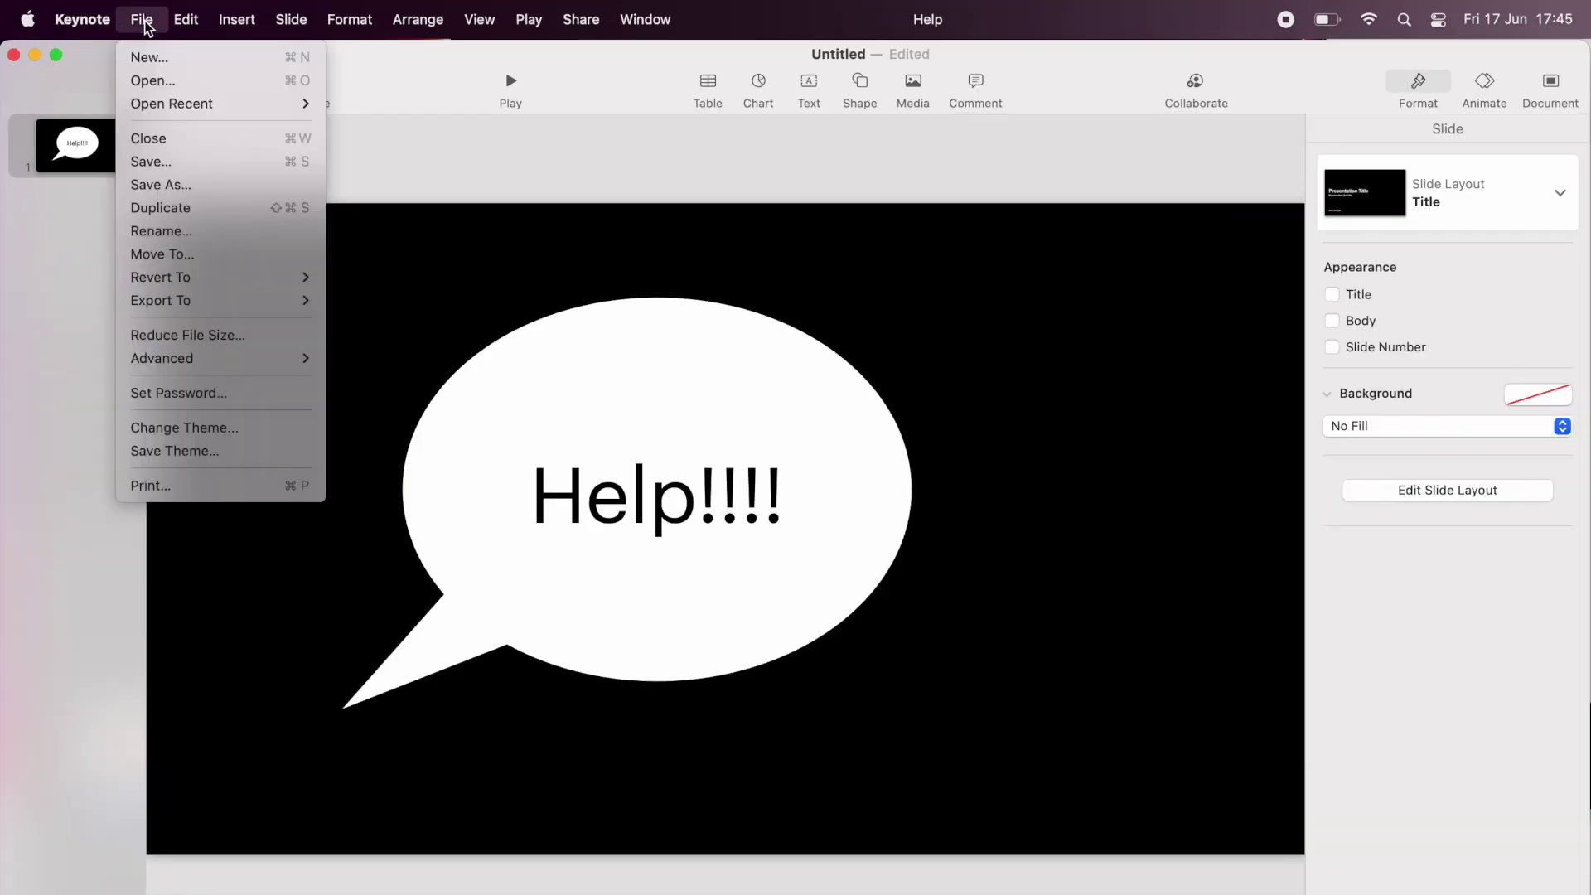
mouse_move(195, 299)
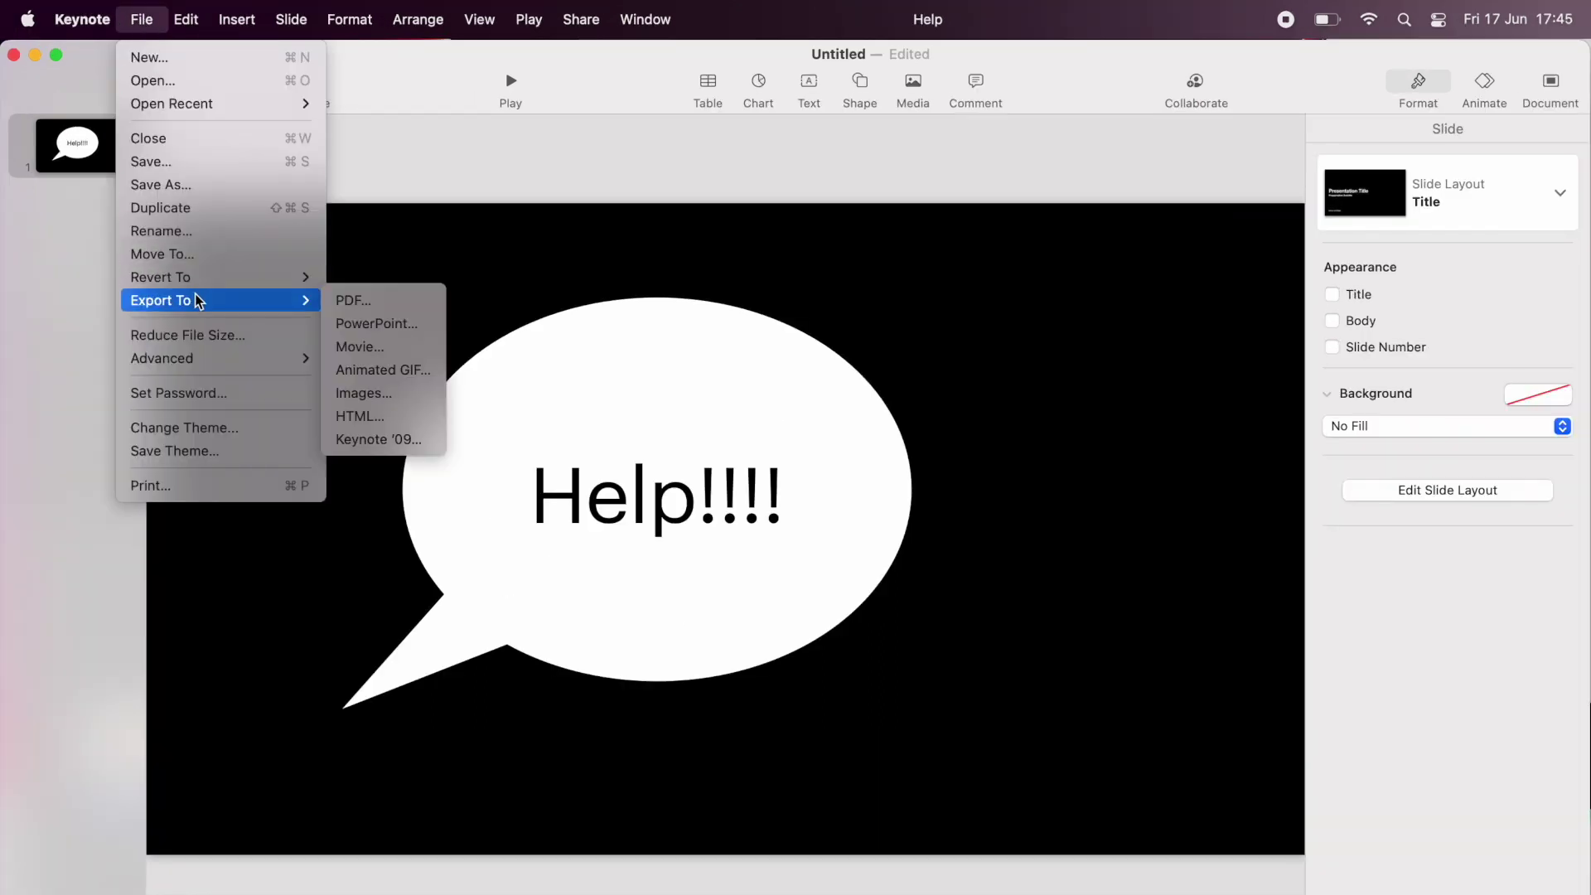
left_click(370, 386)
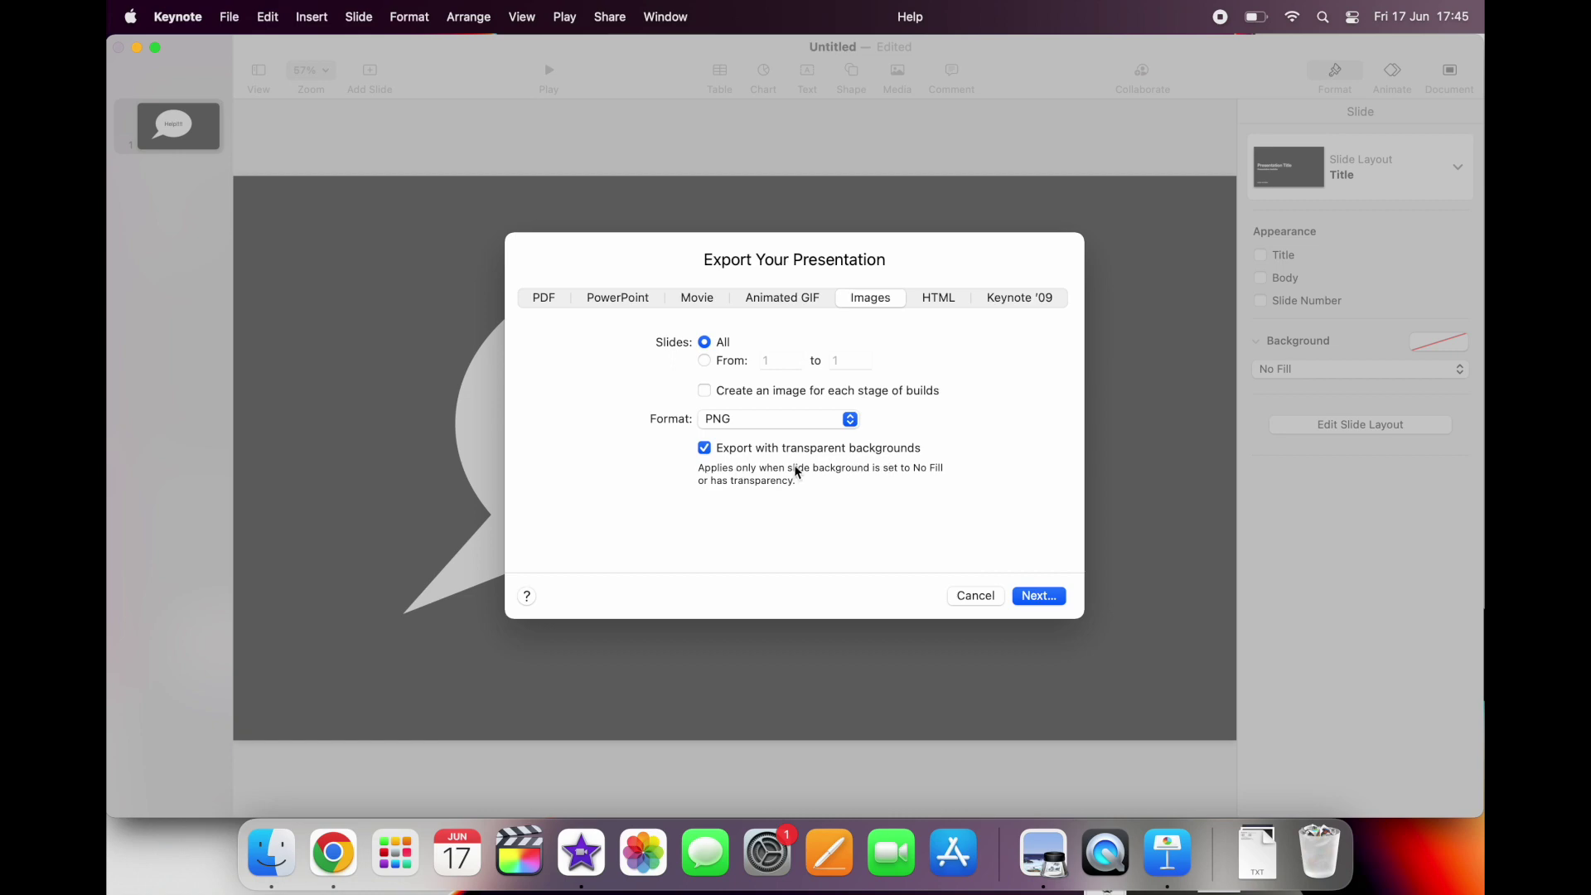
left_click(1037, 595)
left_click(901, 484)
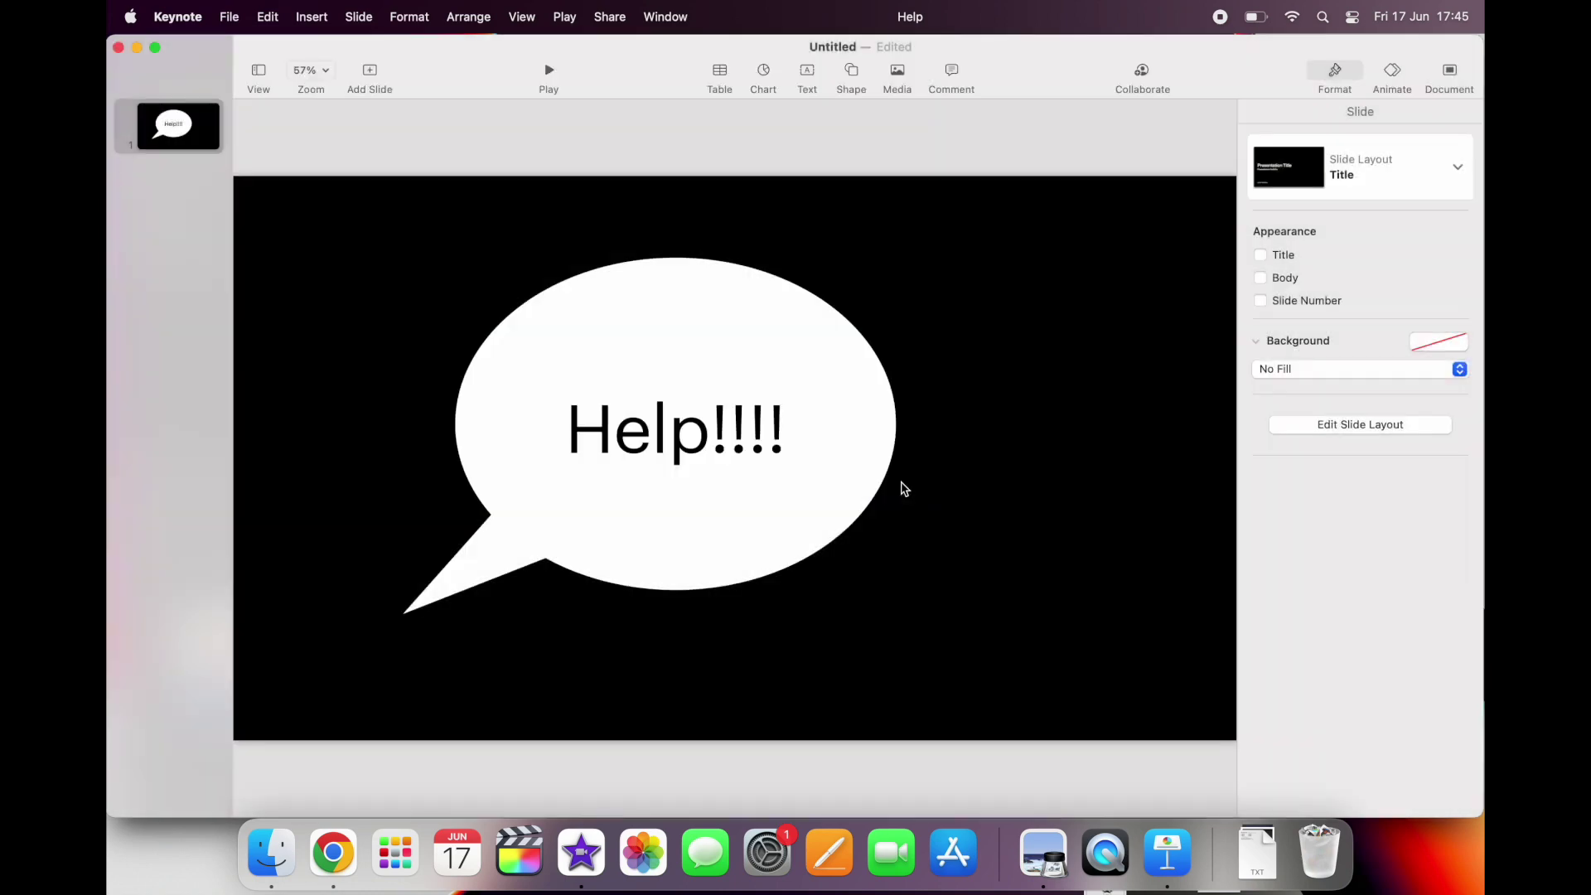
left_click(120, 48)
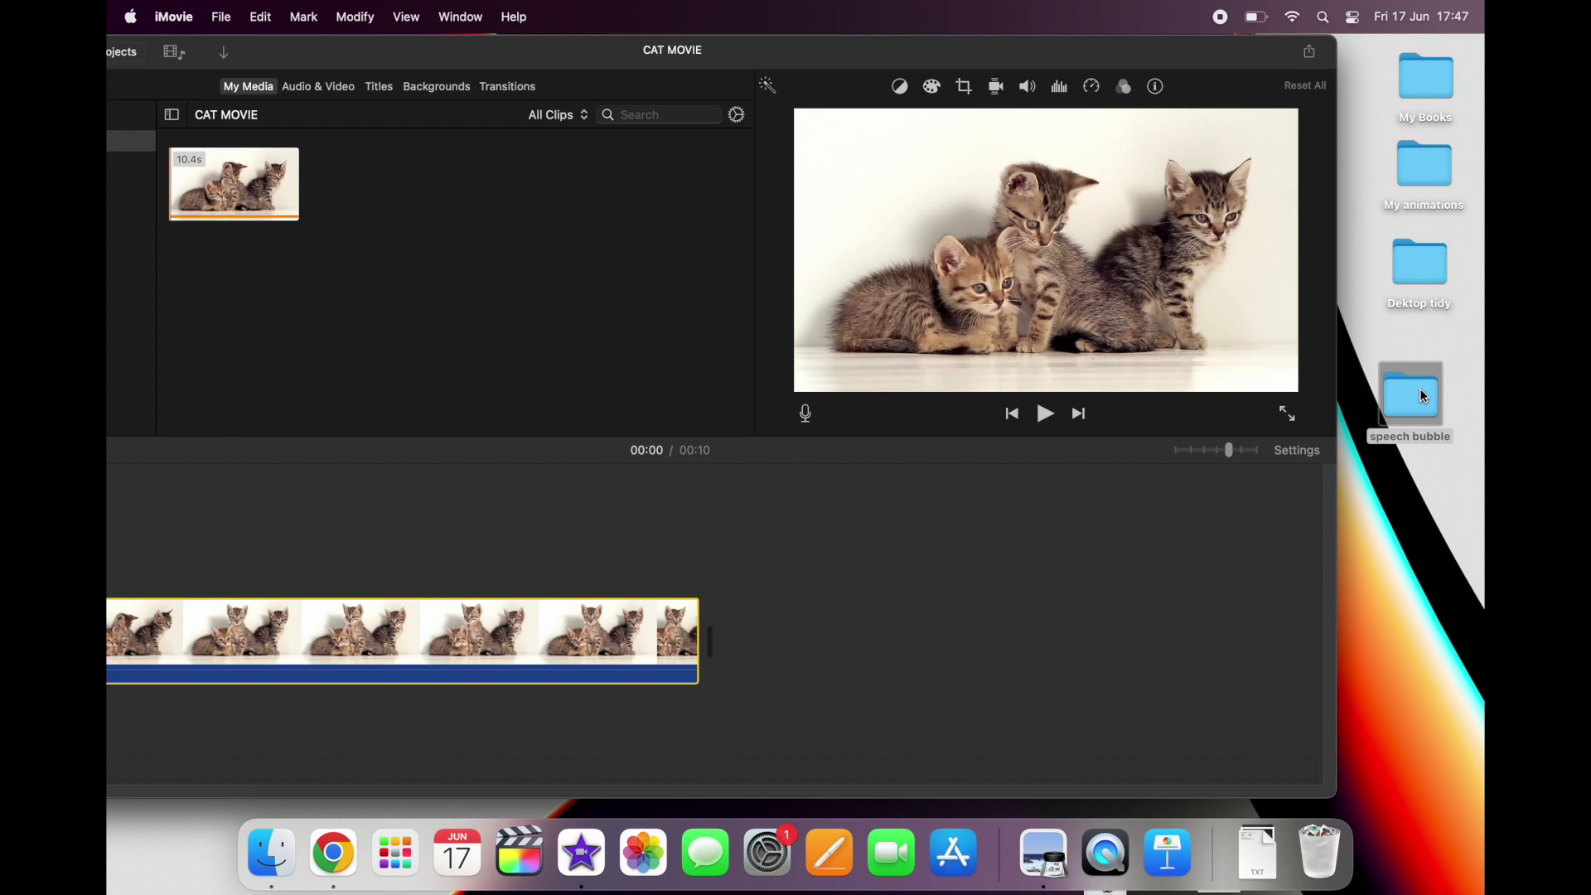
Step: Preview speech bubble.001.png, then drag it onto the iMovie timeline above the kitten clip
double_click(1424, 396)
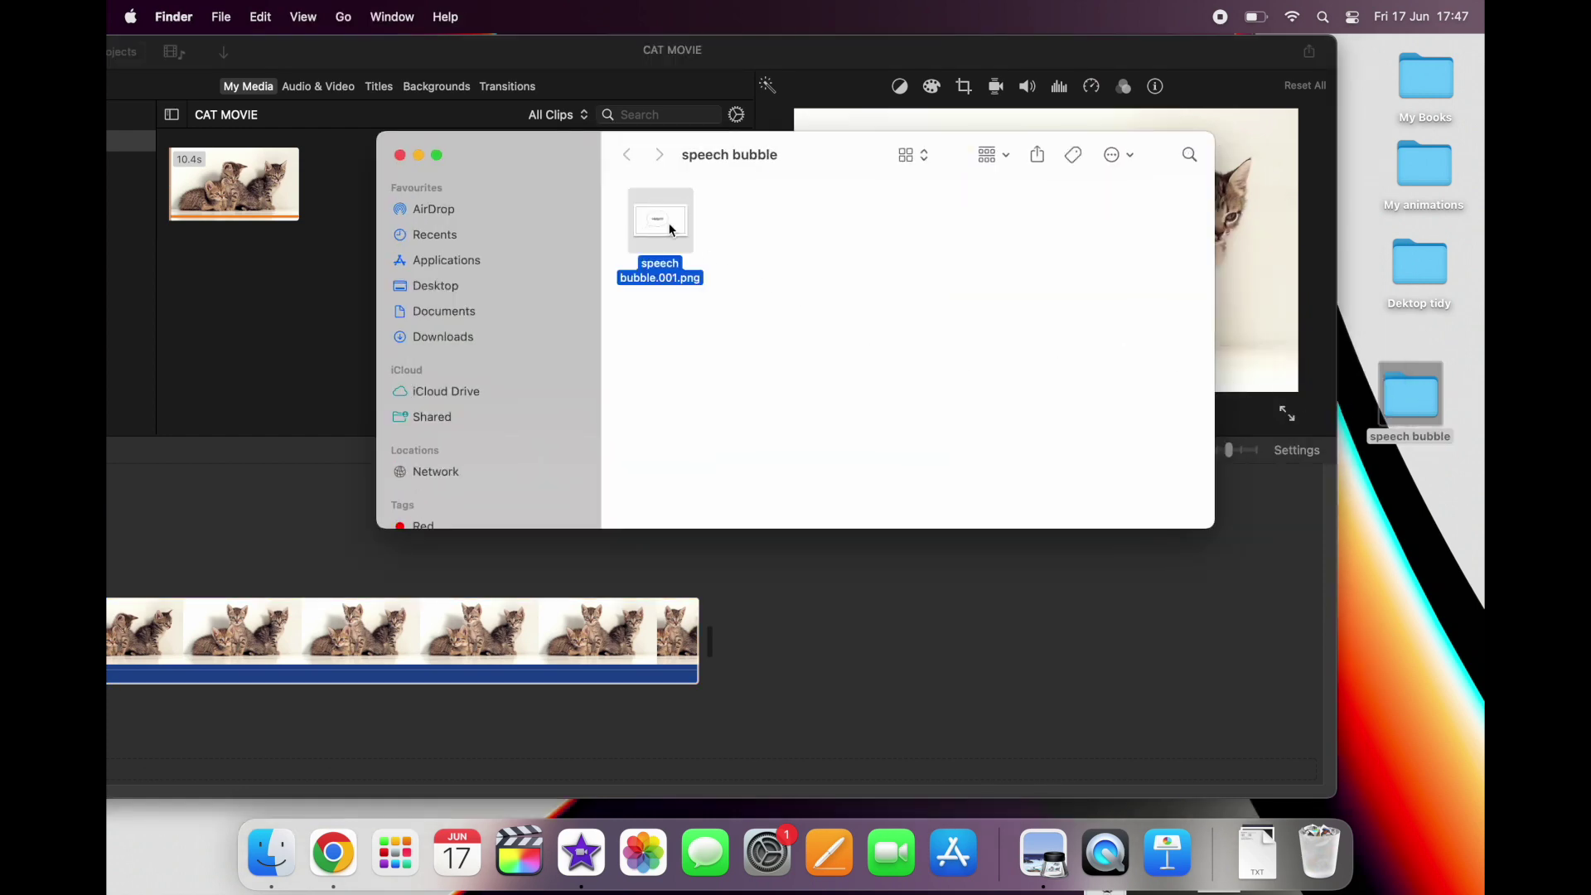
double_click(672, 229)
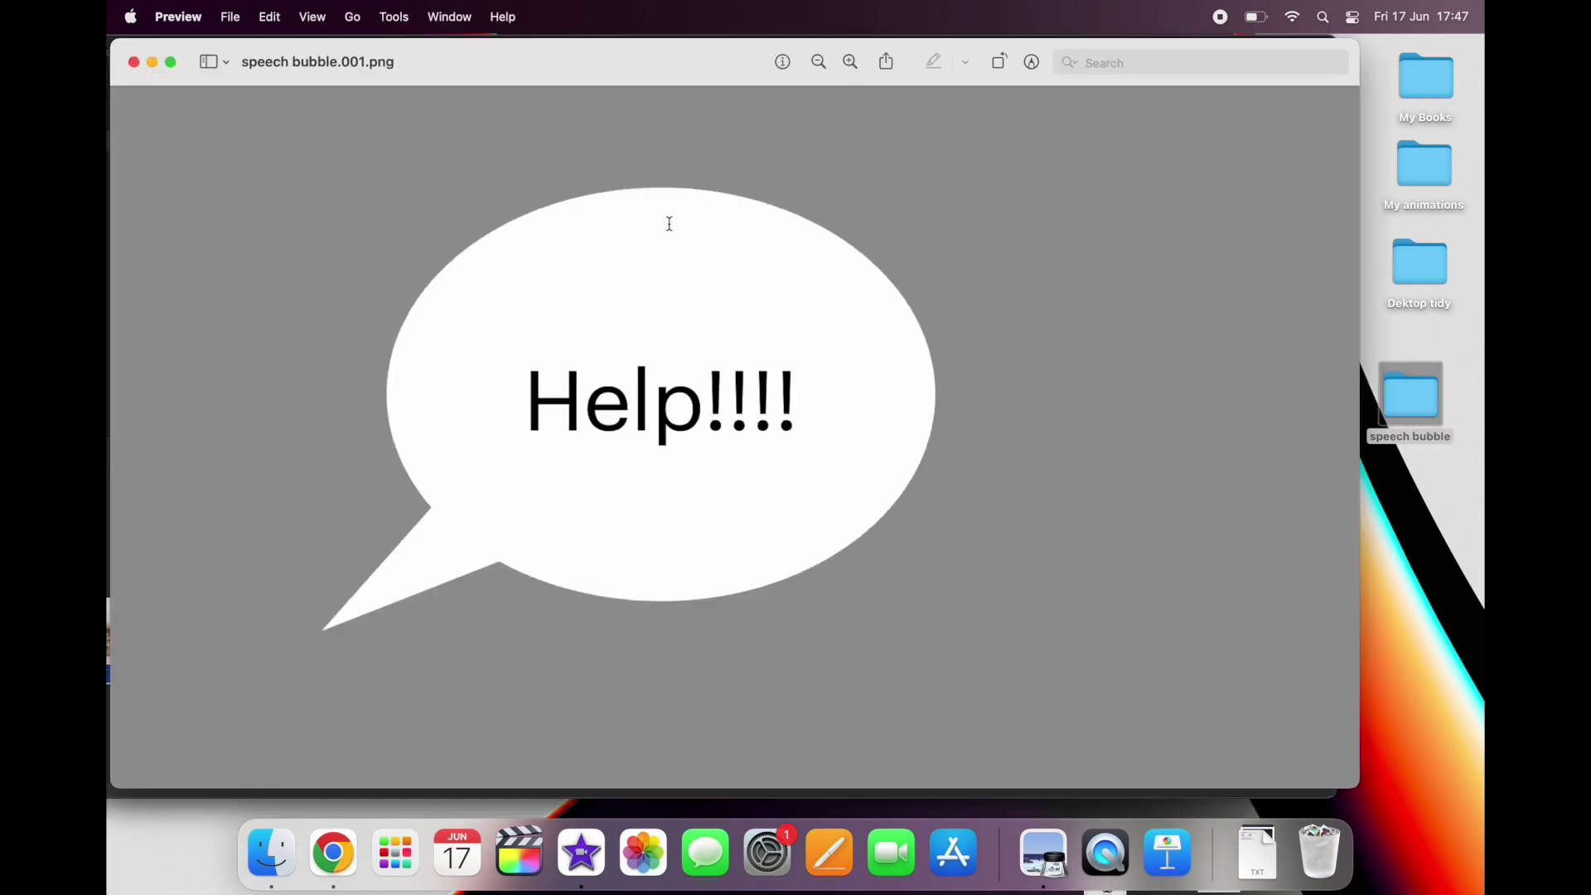
left_click(133, 64)
left_click_drag(506, 170, 750, 93)
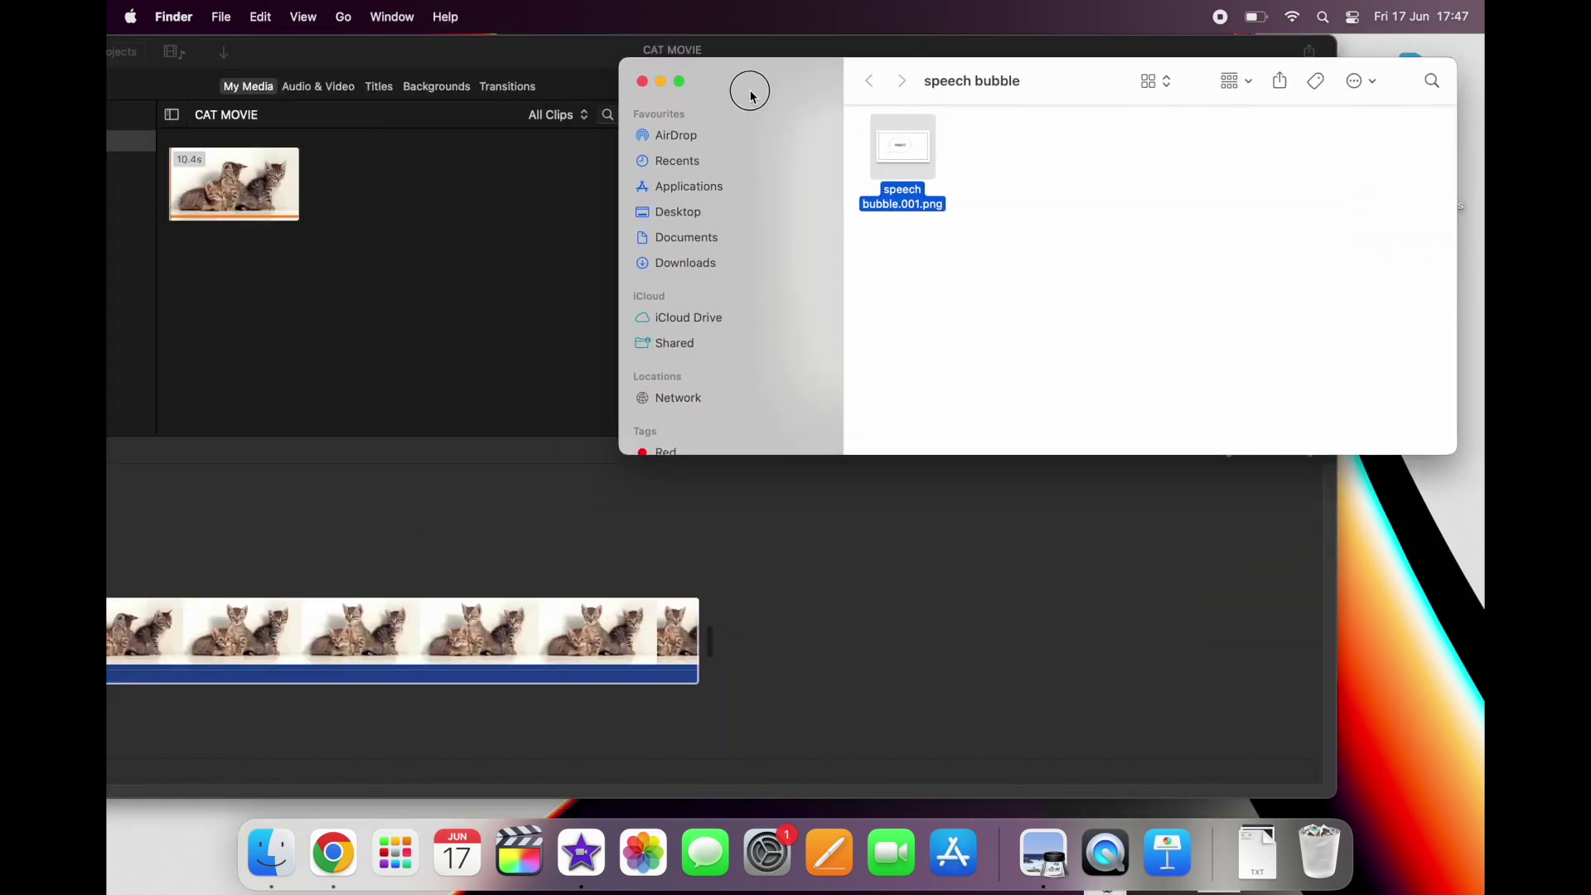
left_click_drag(905, 149, 373, 511)
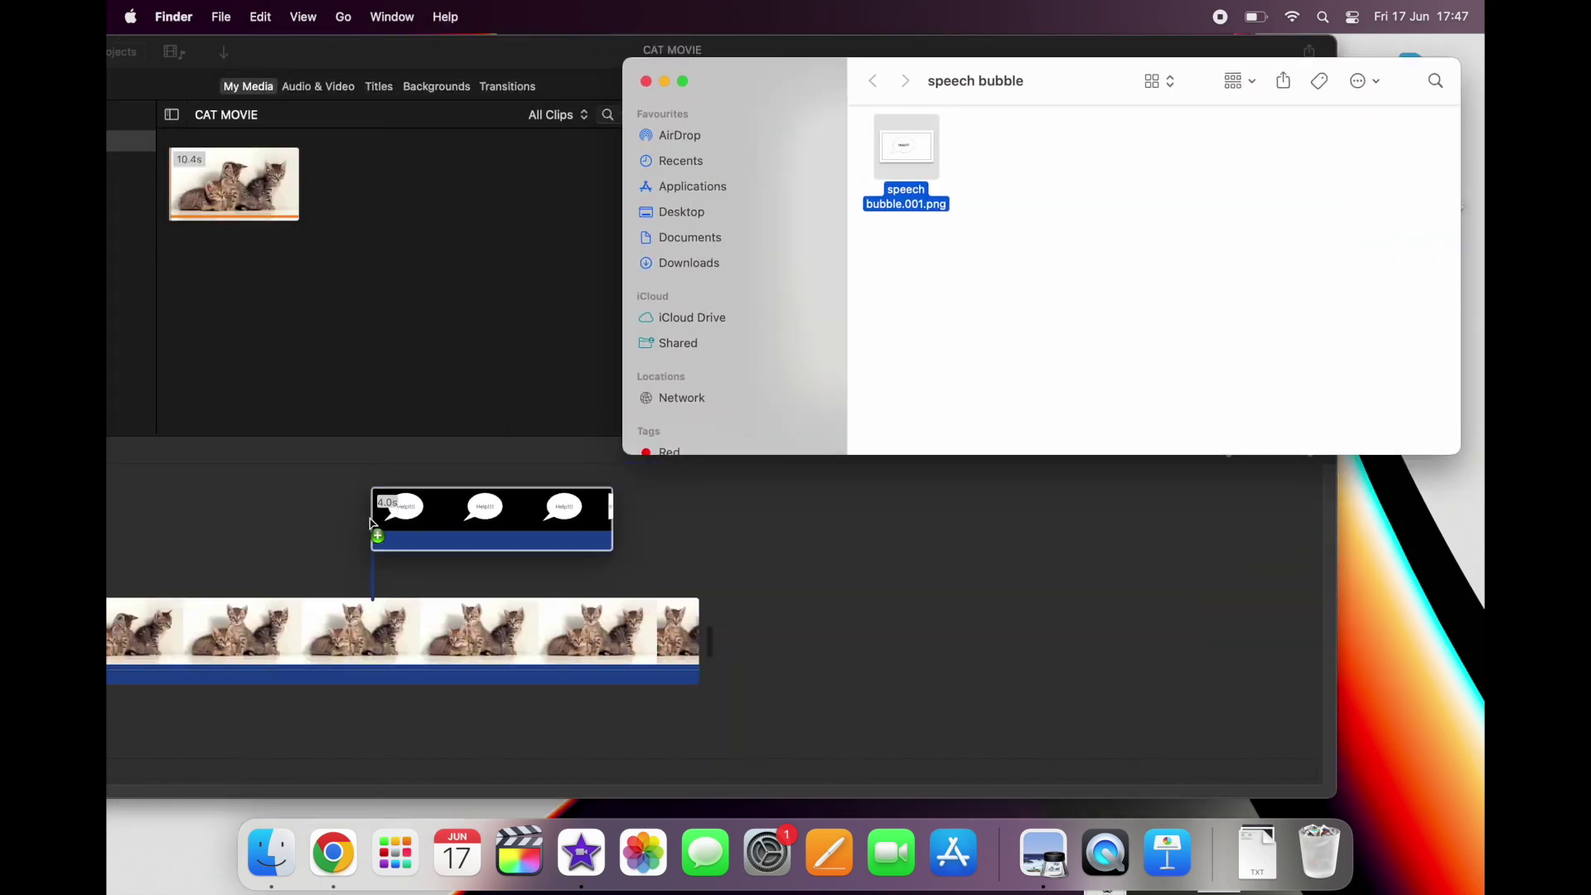
left_click_drag(478, 52, 617, 17)
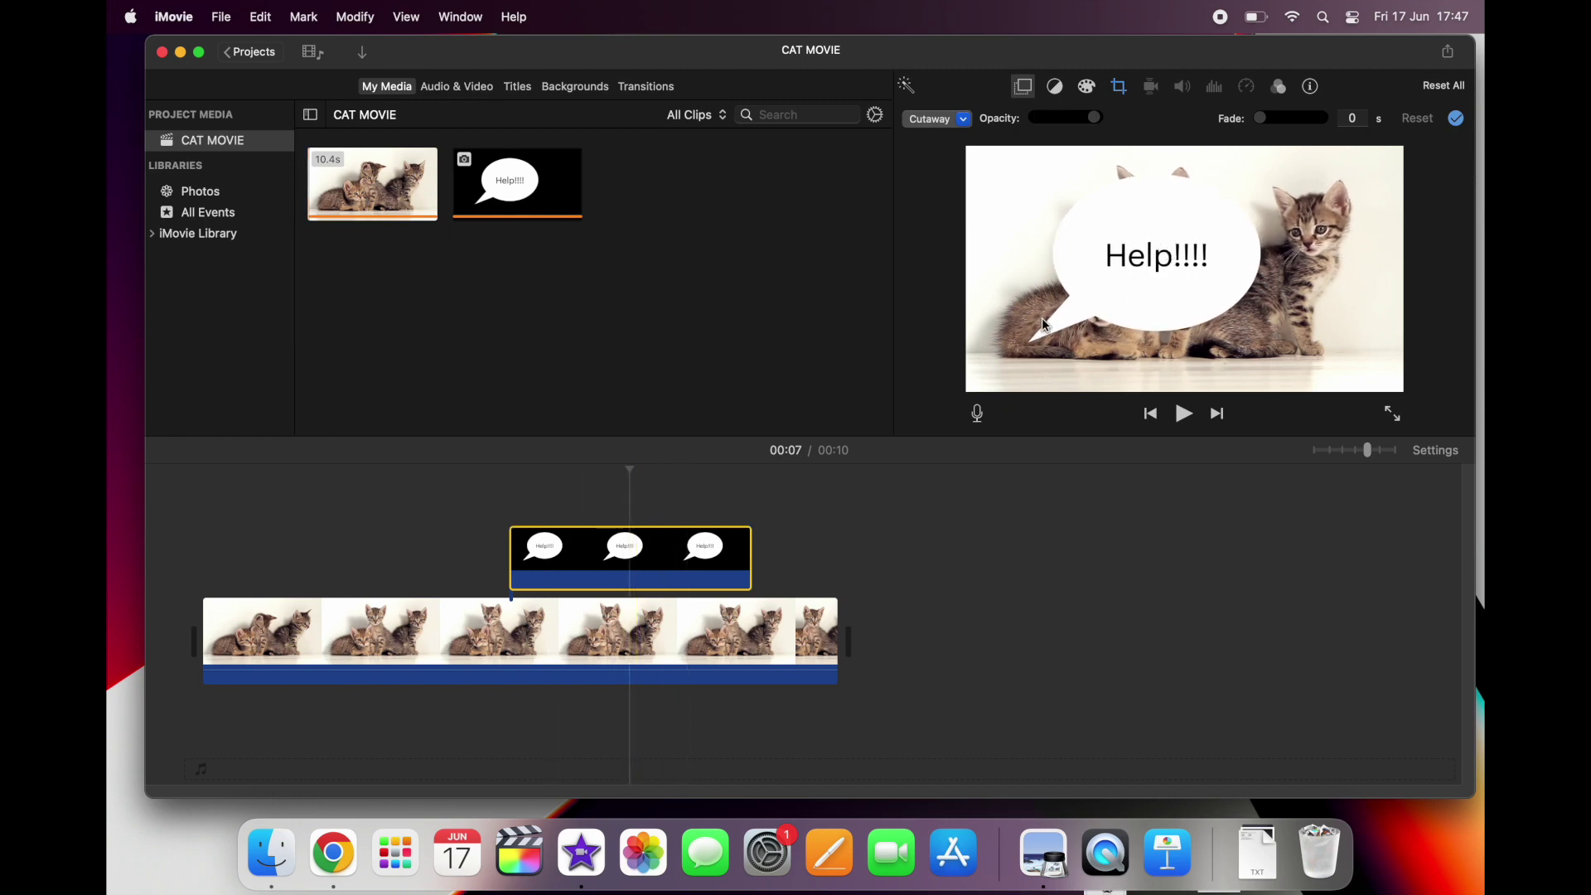
Step: Switch the bubble clip to Picture in Picture, enlarge the inset and place it beside the right-hand kitten
left_click(723, 566)
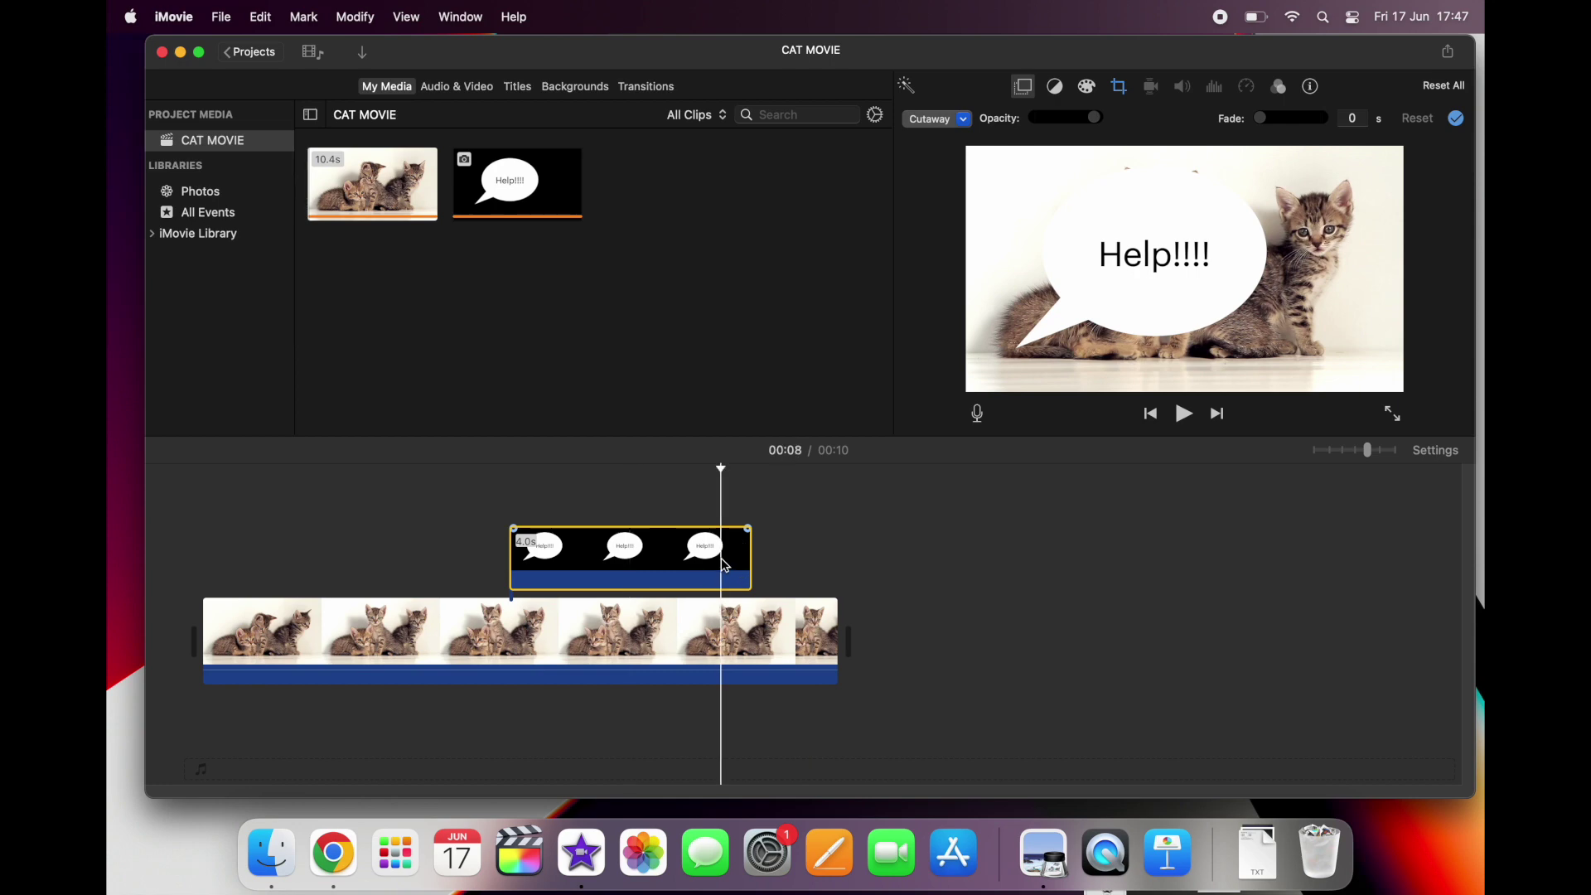
left_click(965, 121)
left_click(965, 197)
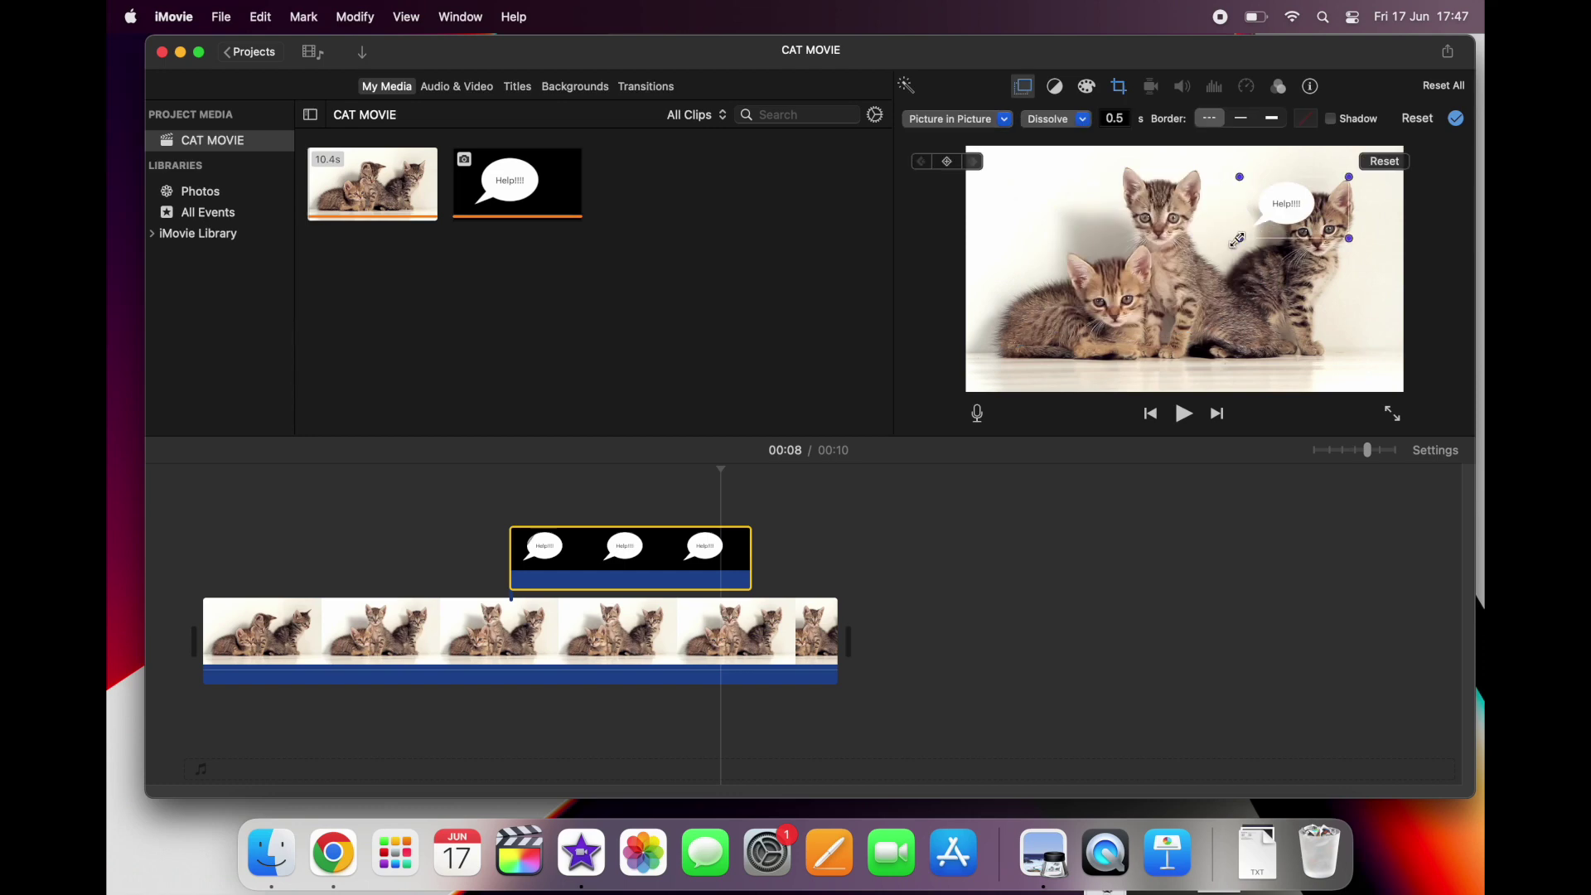
left_click_drag(1237, 241, 1111, 312)
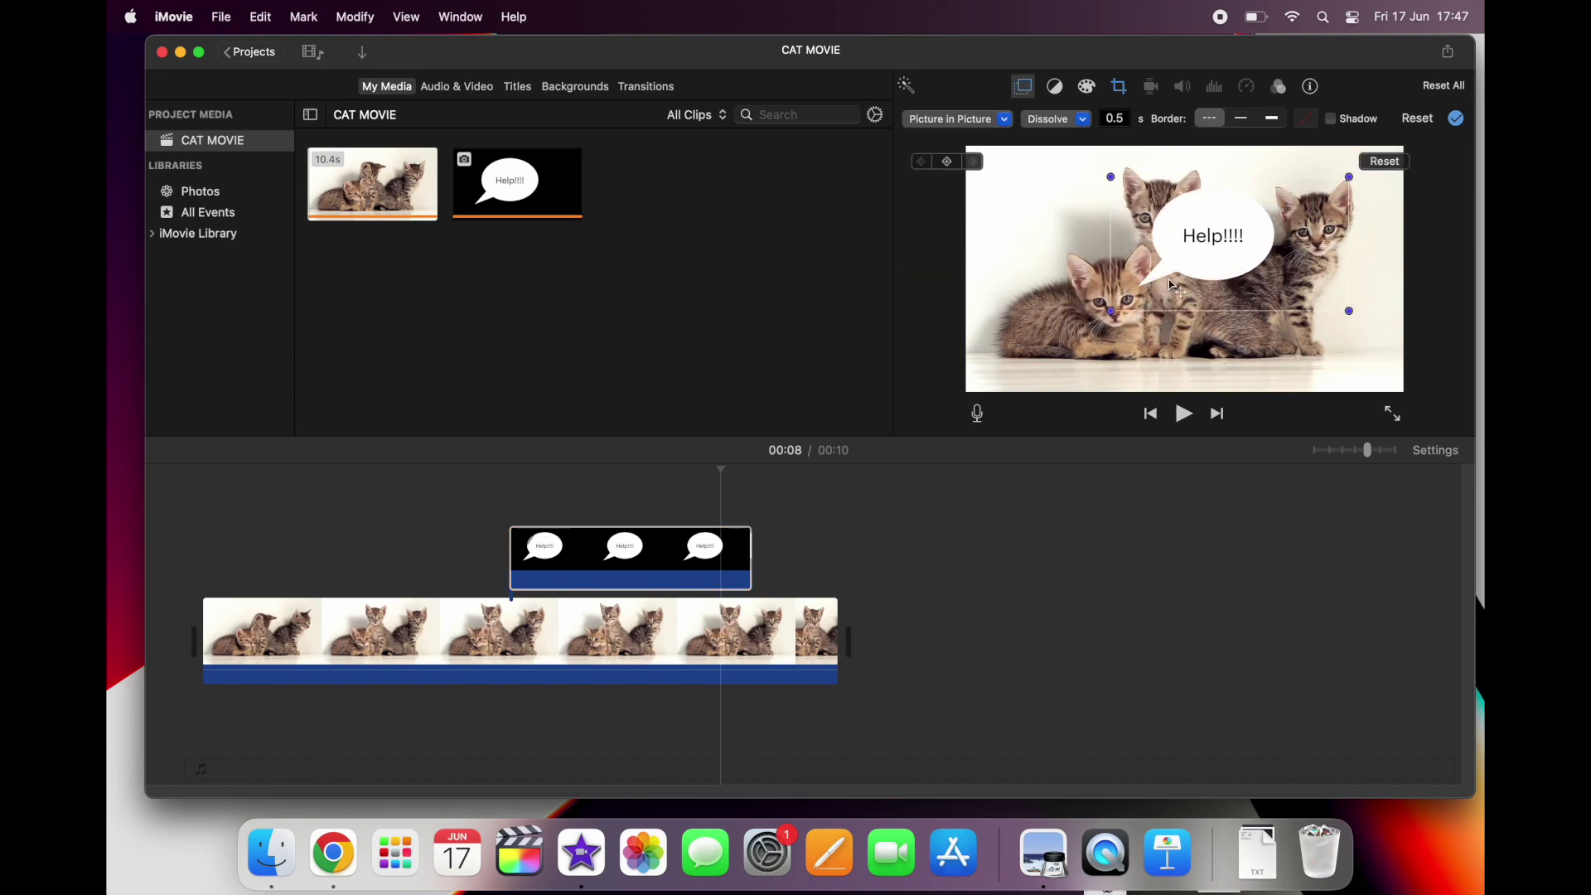
mouse_move(1217, 243)
left_mouse_down()
mouse_move(1235, 238)
mouse_move(1230, 270)
left_mouse_up()
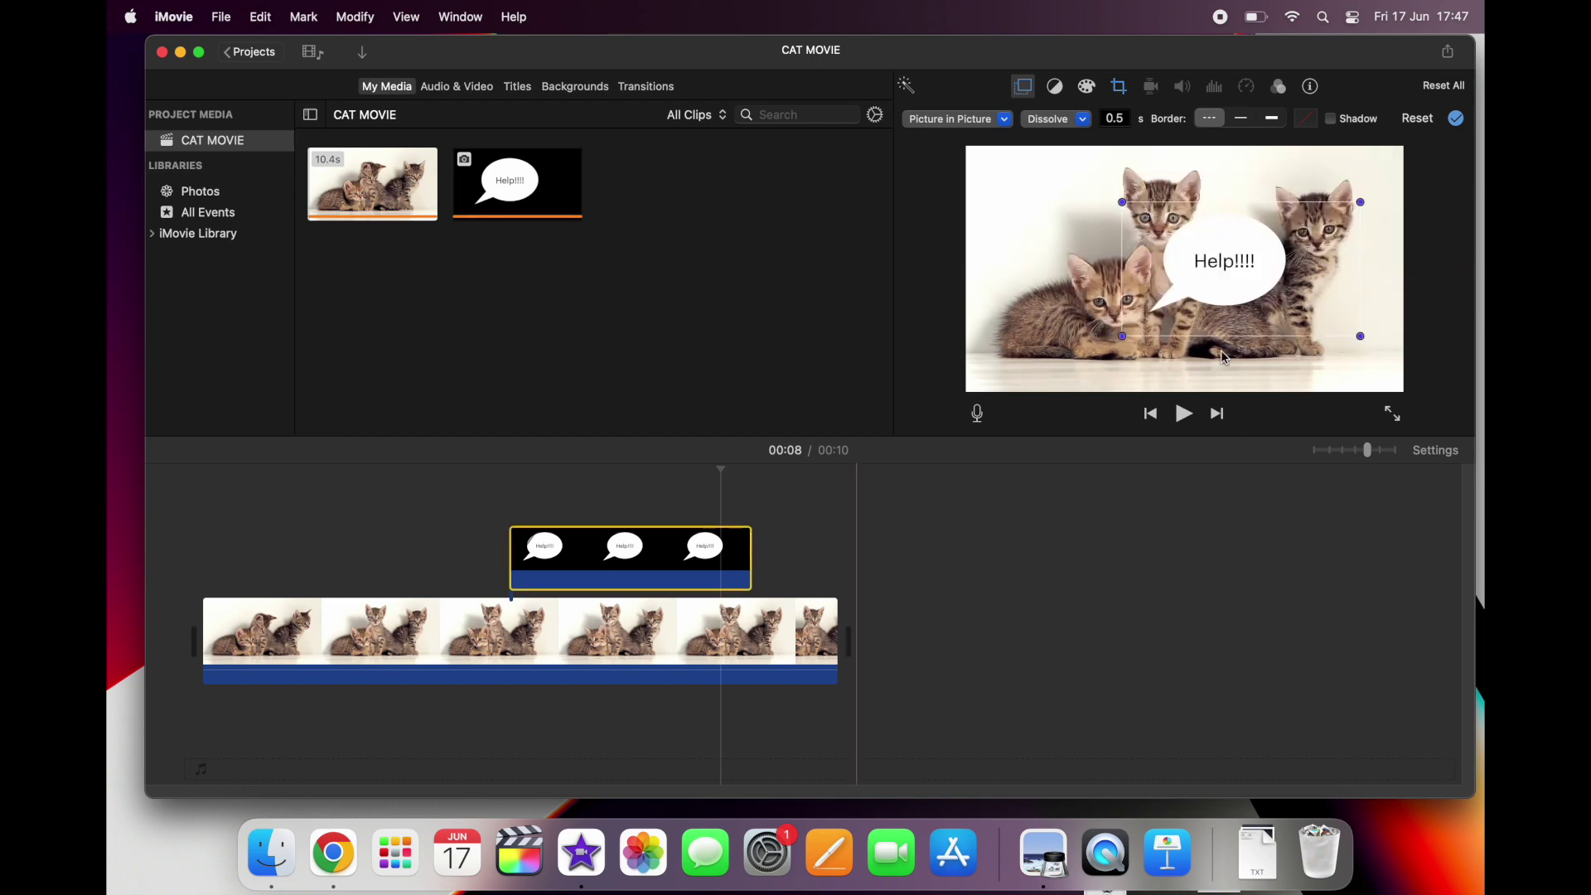
Step: Extend the bubble clip to the end of the kitten footage and play it back to check
left_click(509, 493)
key("space")
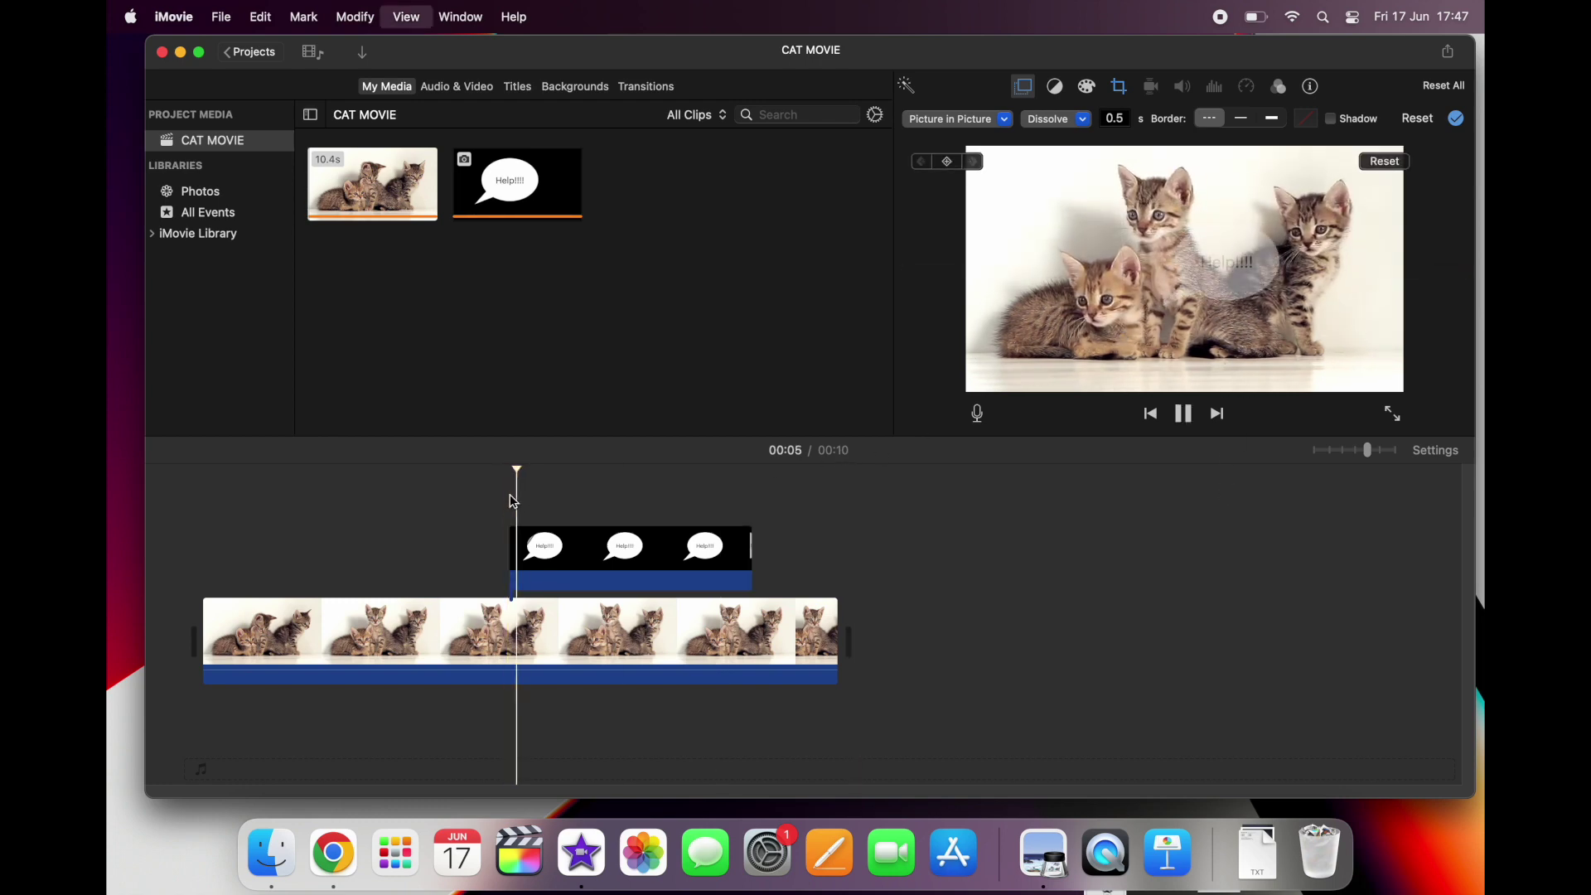
key("space")
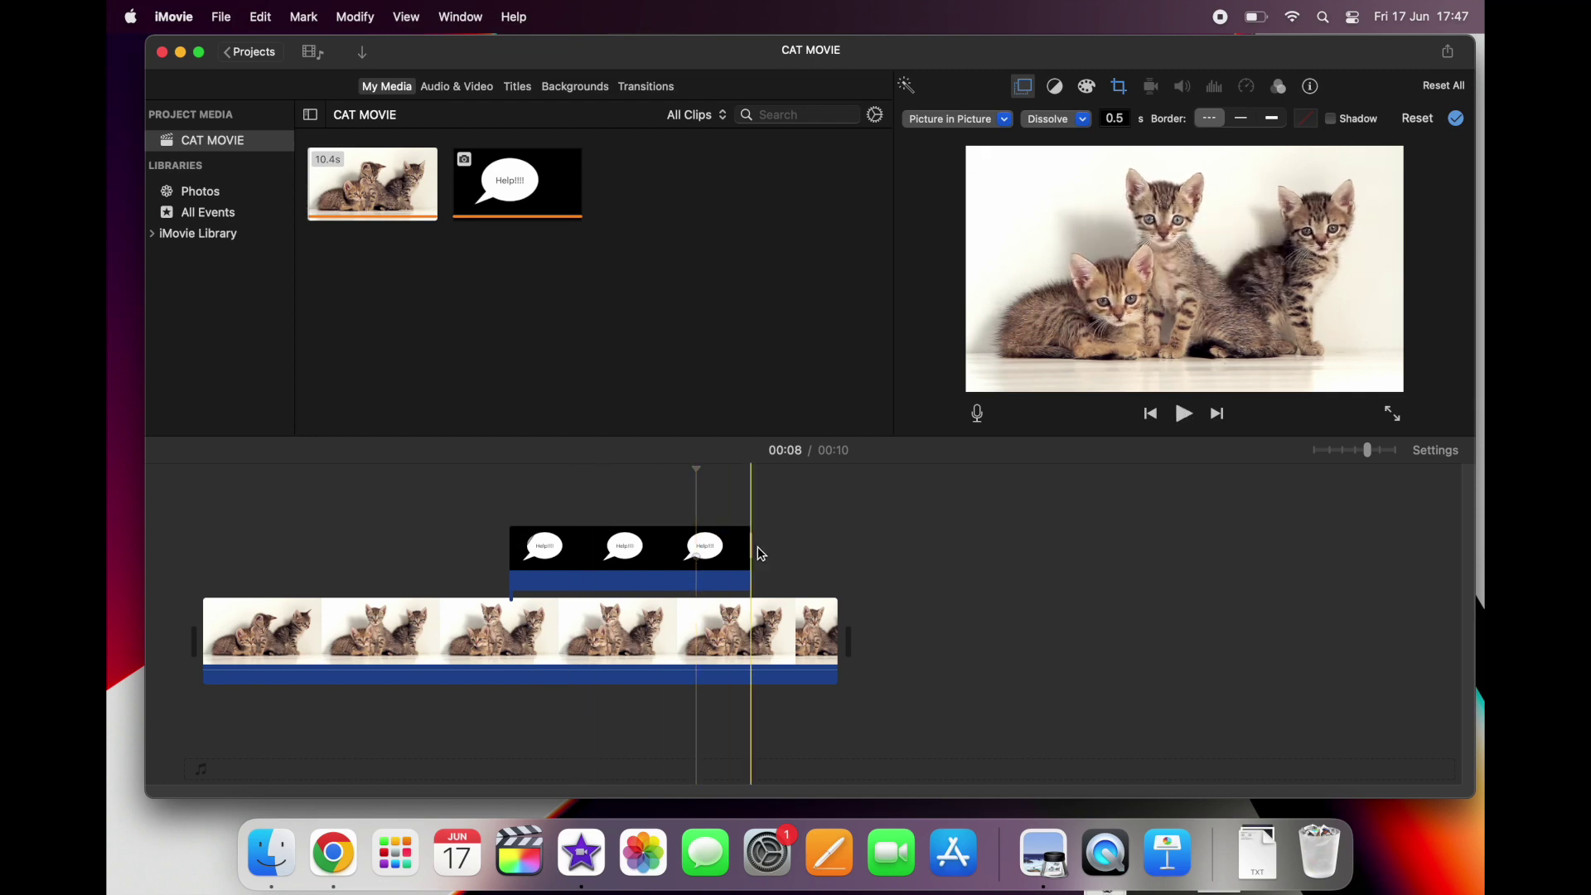
left_click_drag(751, 551, 836, 550)
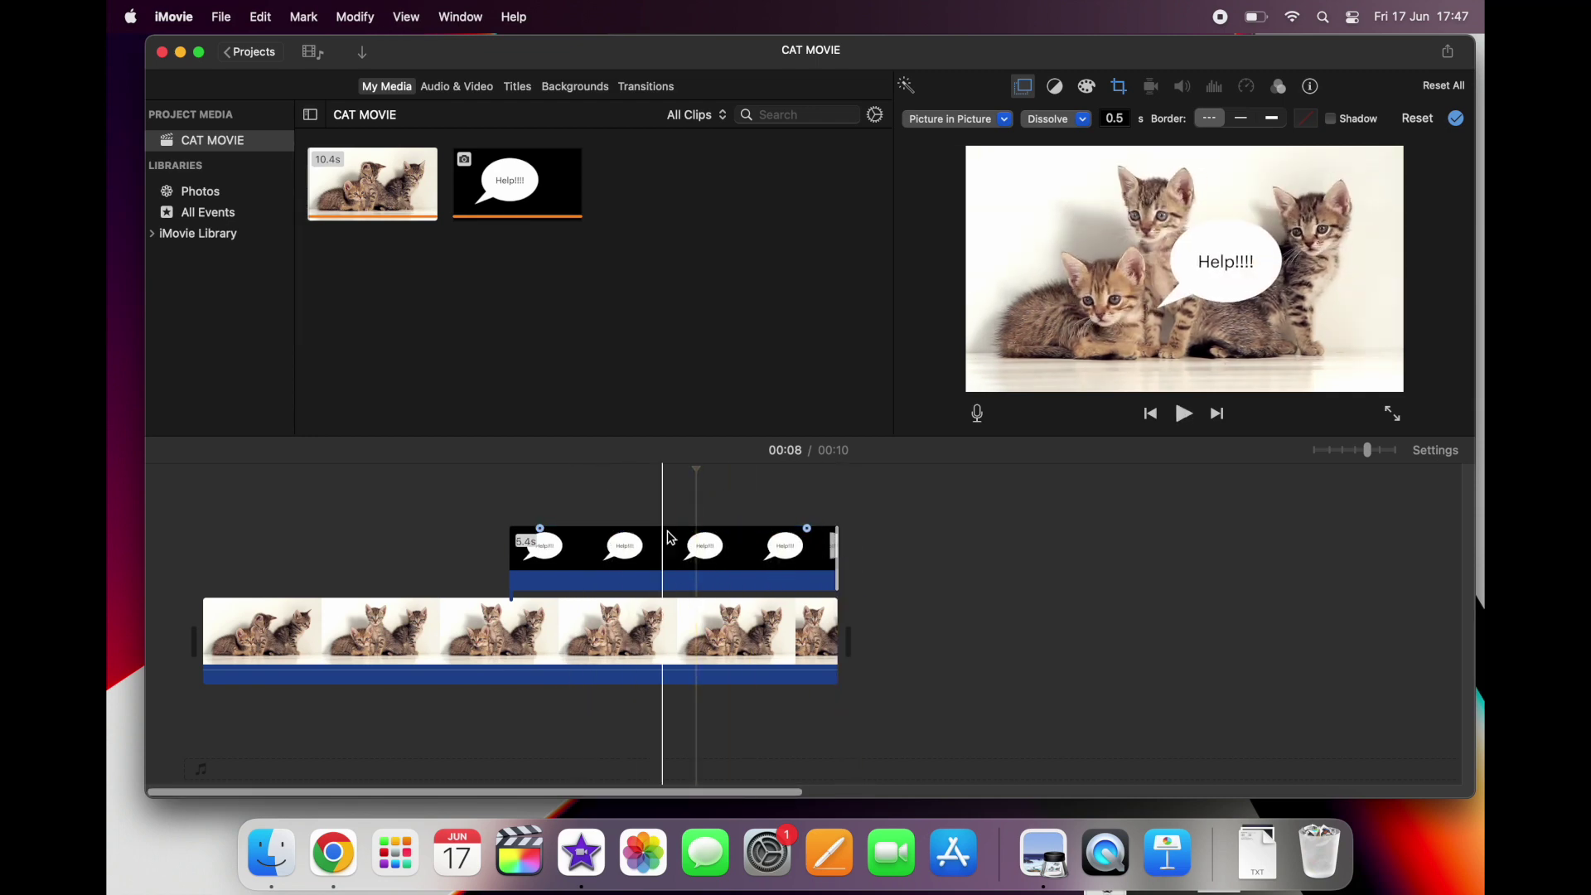
left_click(678, 542)
key("space")
Step: Apply the Duotone clip filter to the bubble and play the result
left_click(1282, 87)
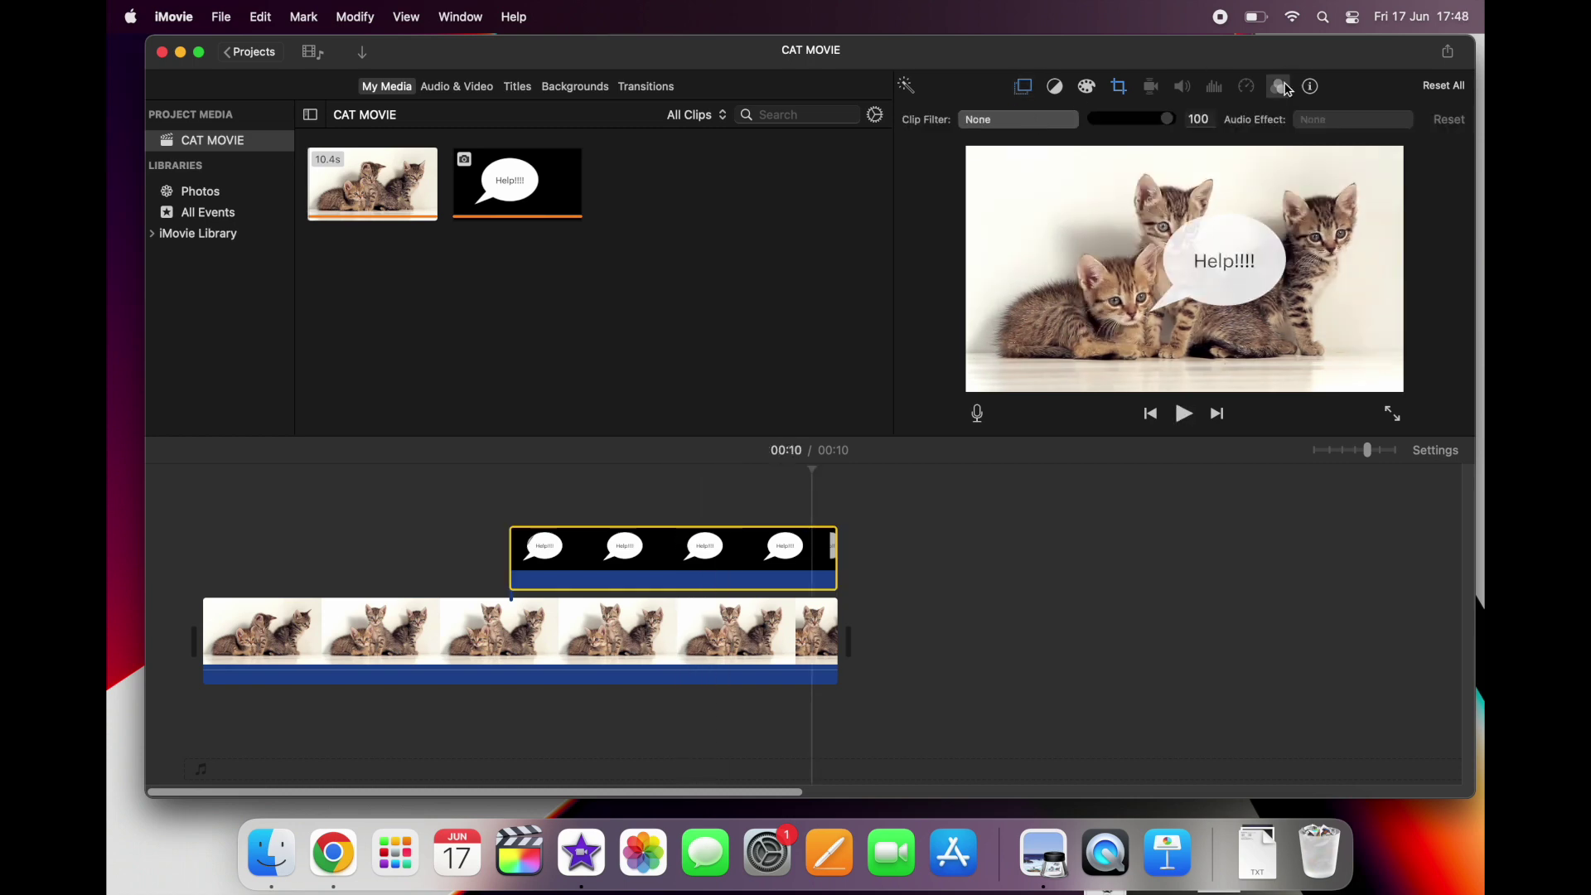
left_click(1072, 126)
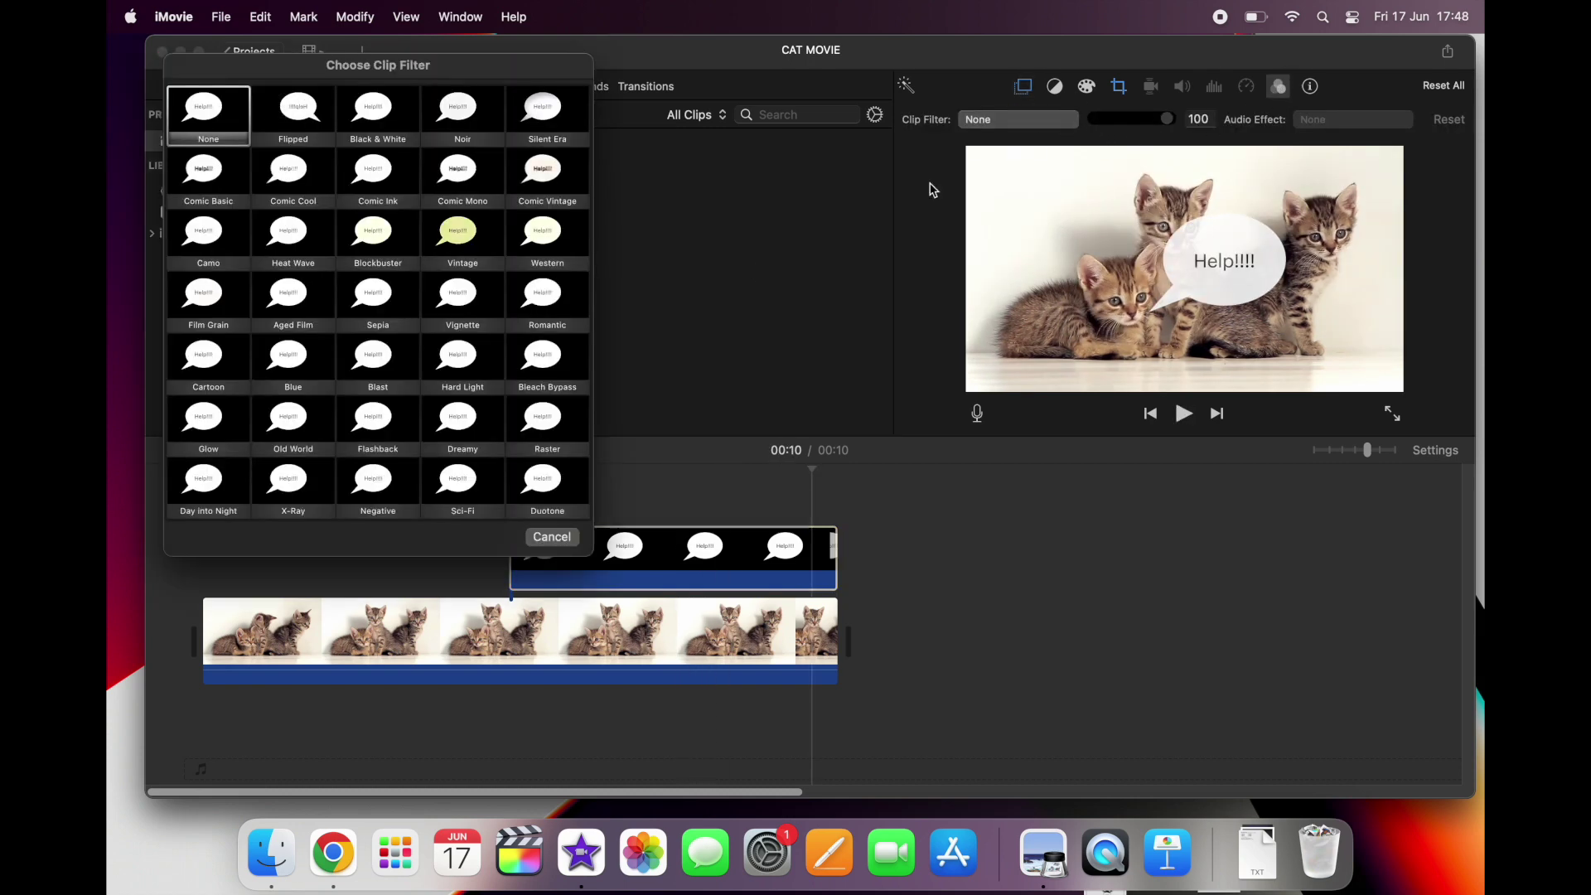
left_click(548, 473)
left_click(685, 551)
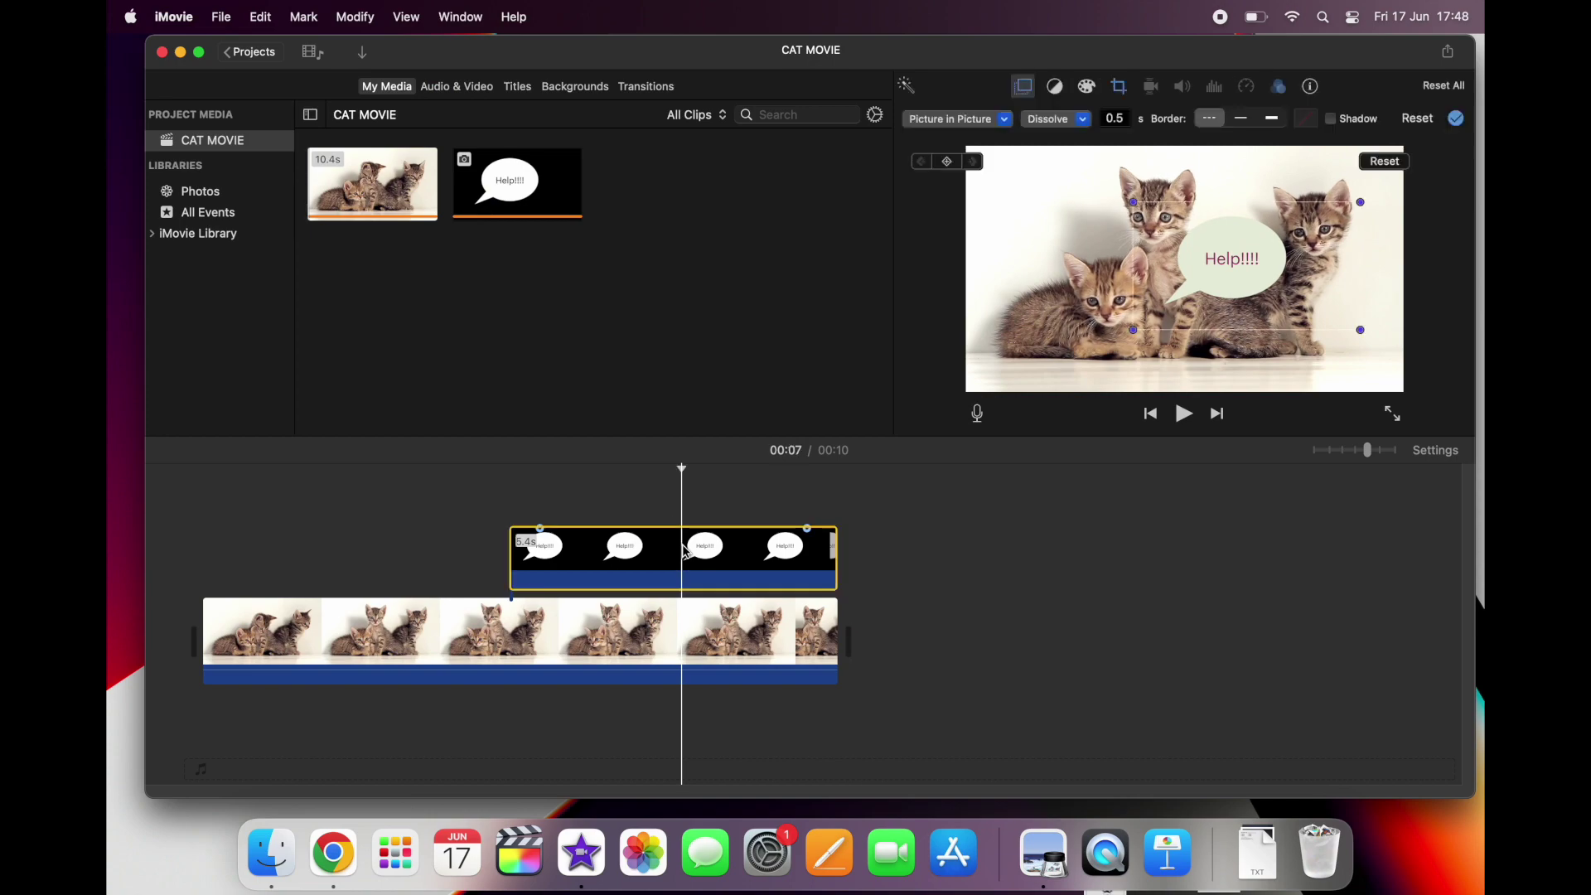
key("space")
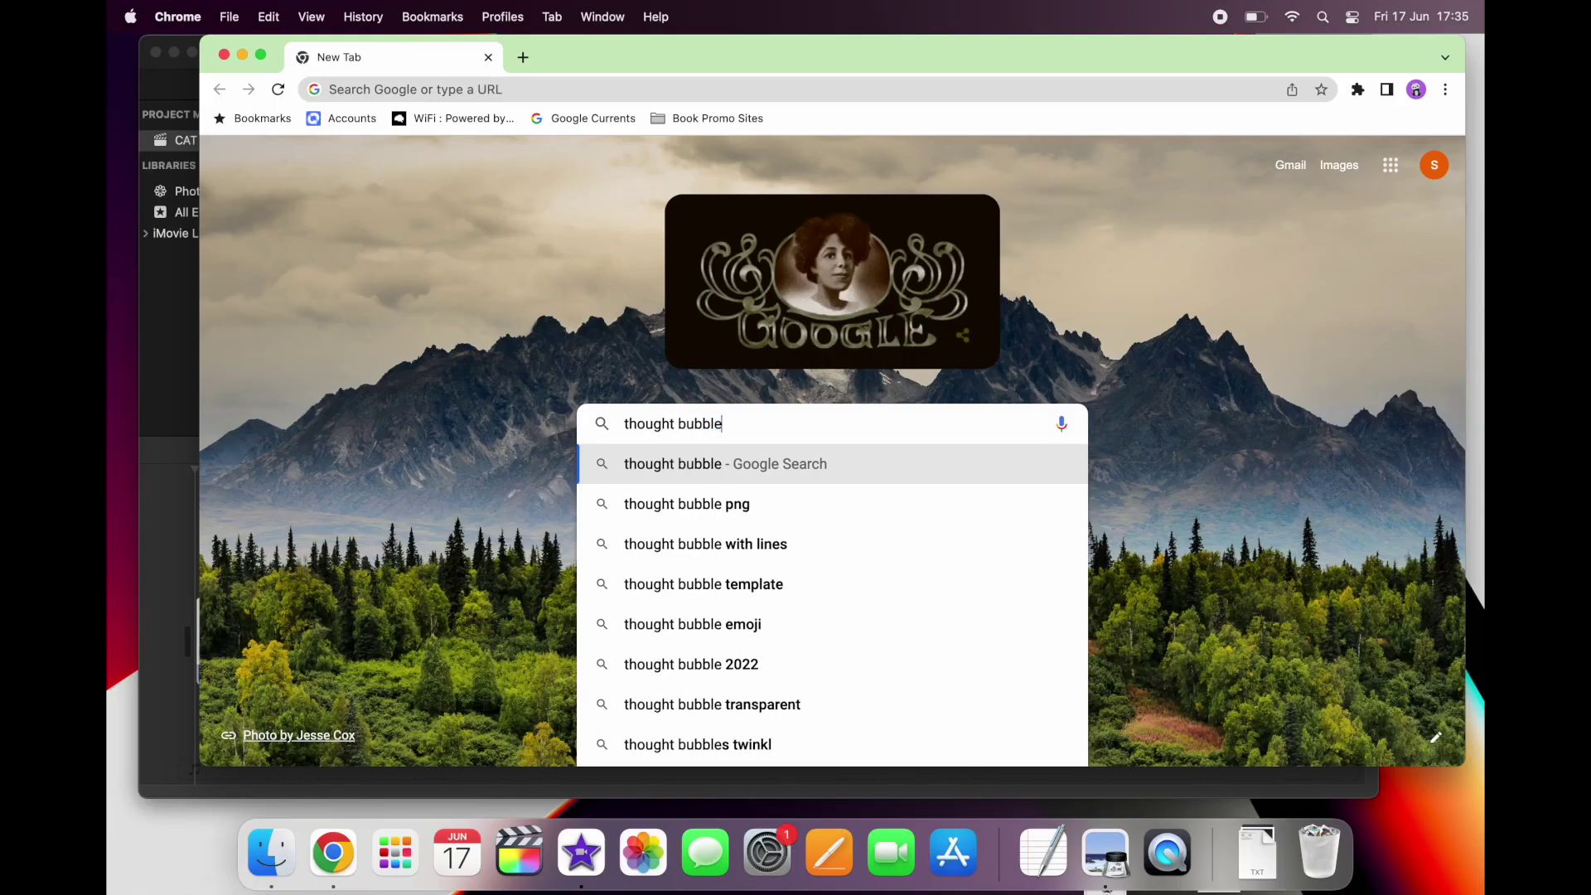
Step: Search Google Images for 'thought bubble png'
type(" png")
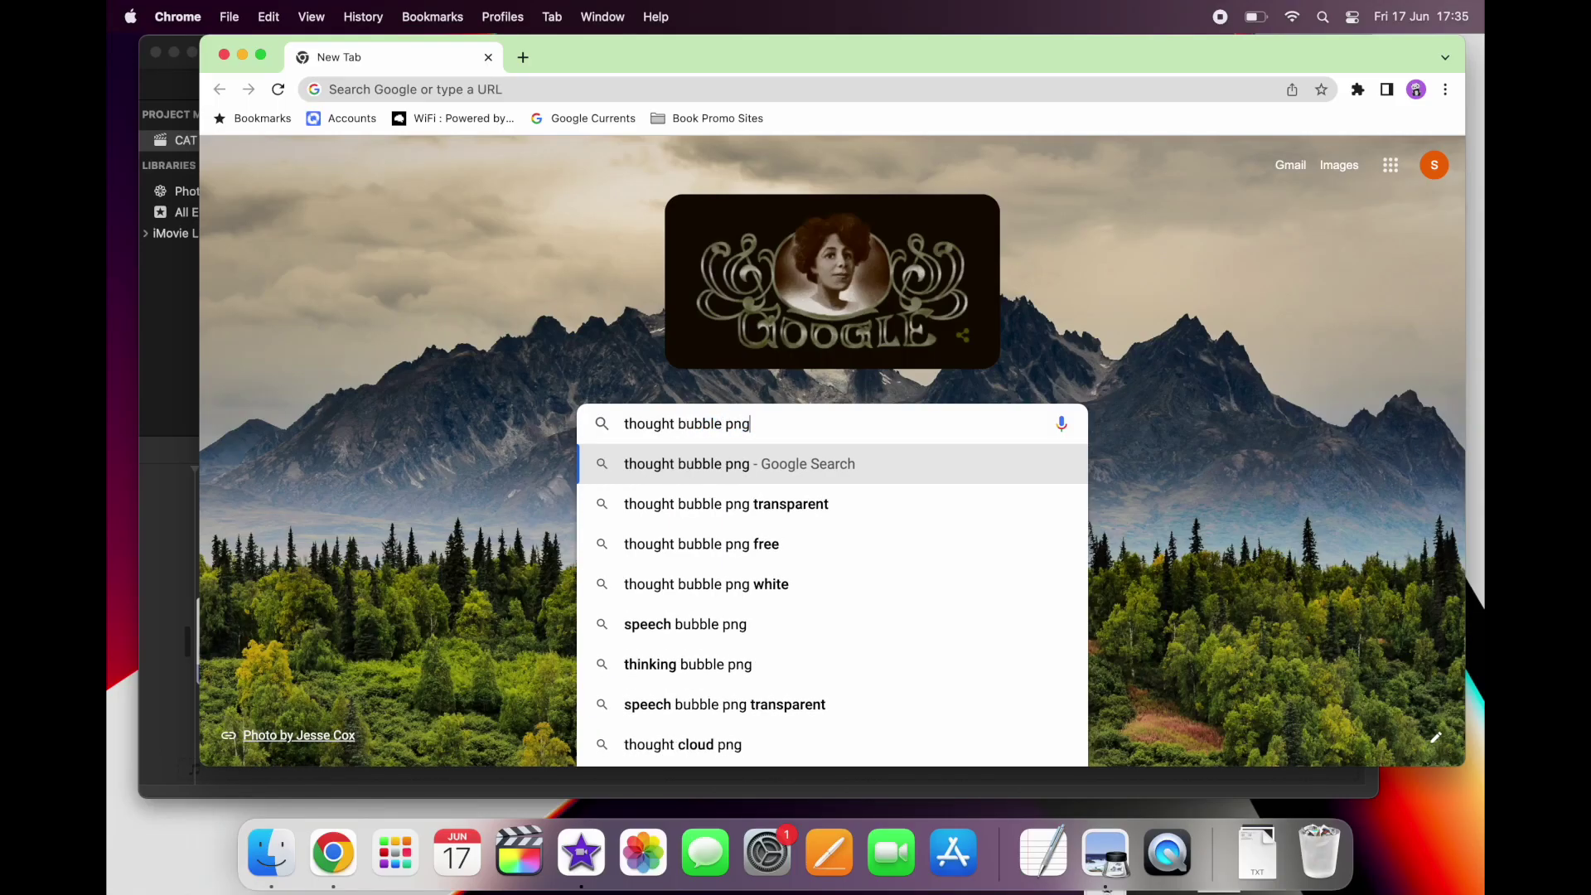
left_click(750, 469)
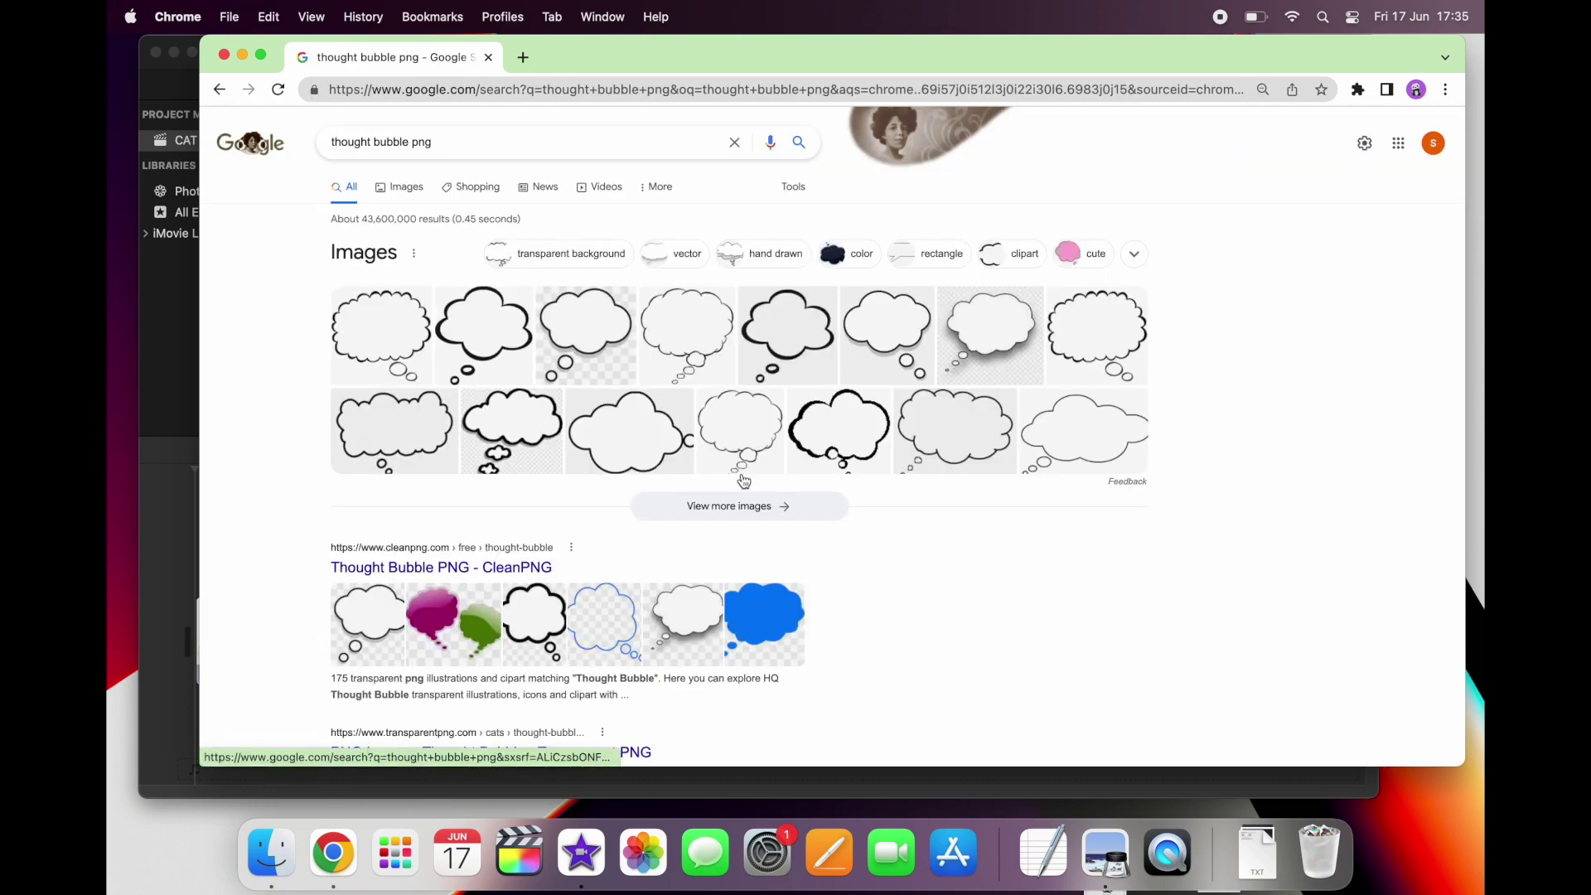
left_click(411, 188)
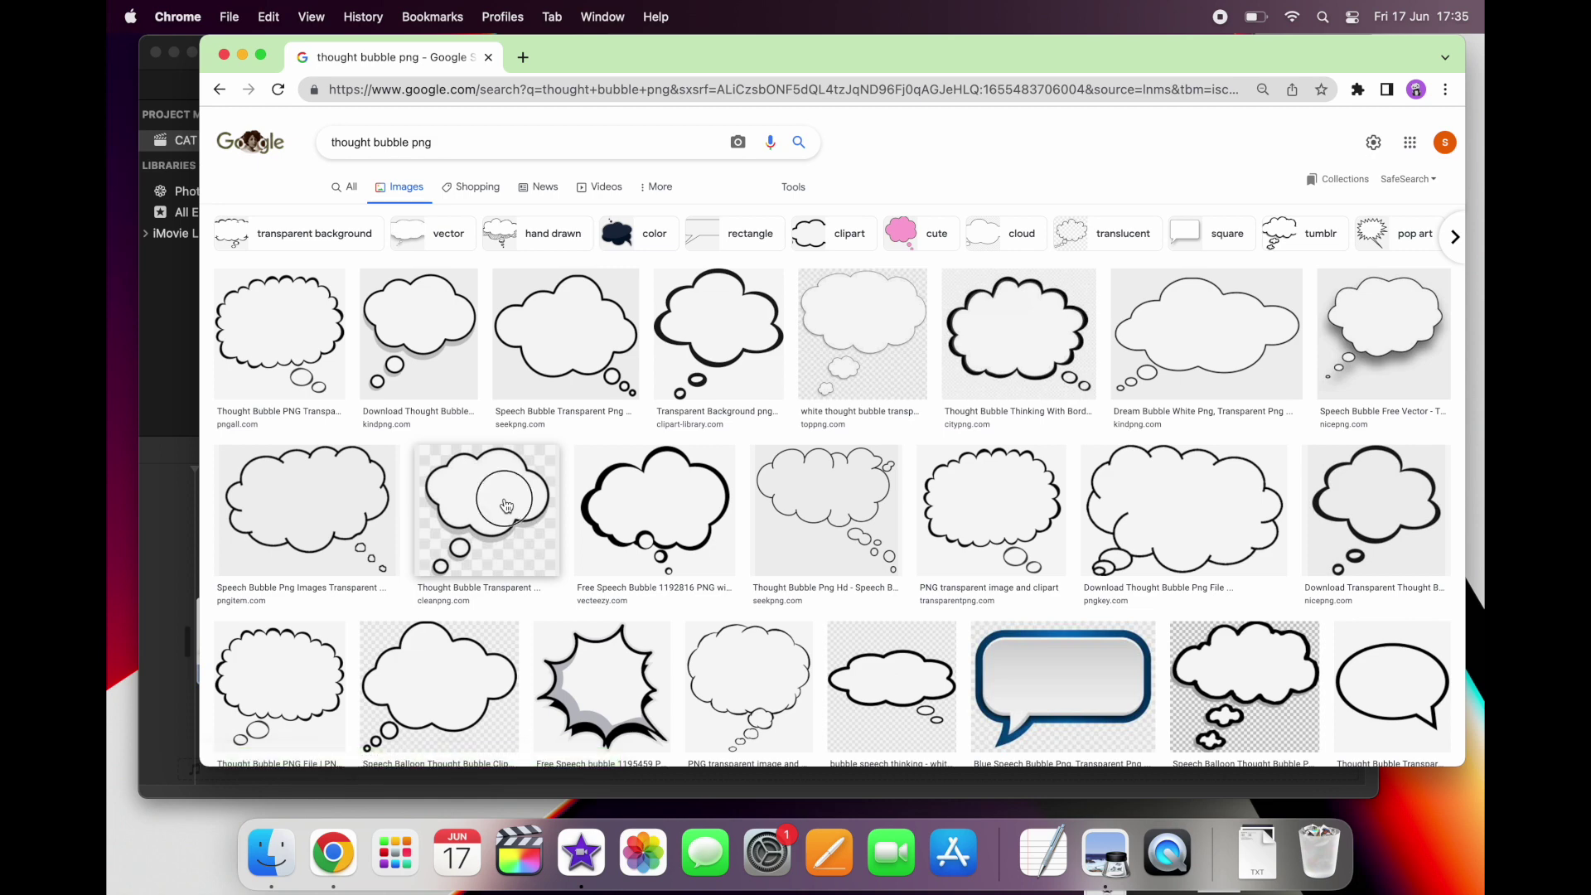
Step: Download the Black Line Background thought bubble PNG from CleanPNG
left_click(505, 507)
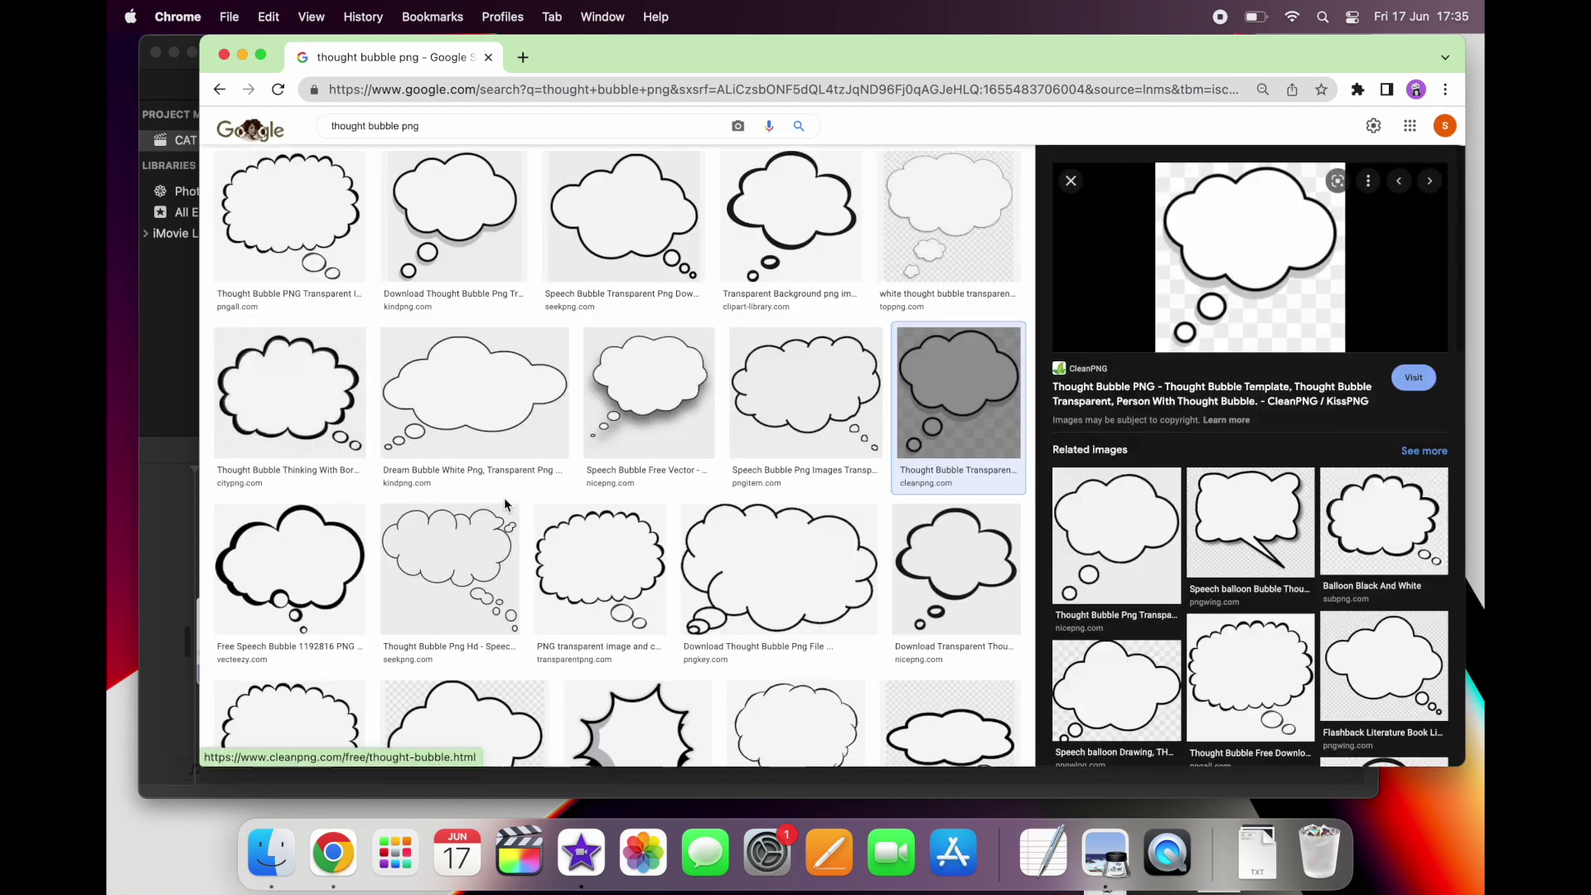
left_click(1091, 397)
scroll(1091, 400, "down", 10)
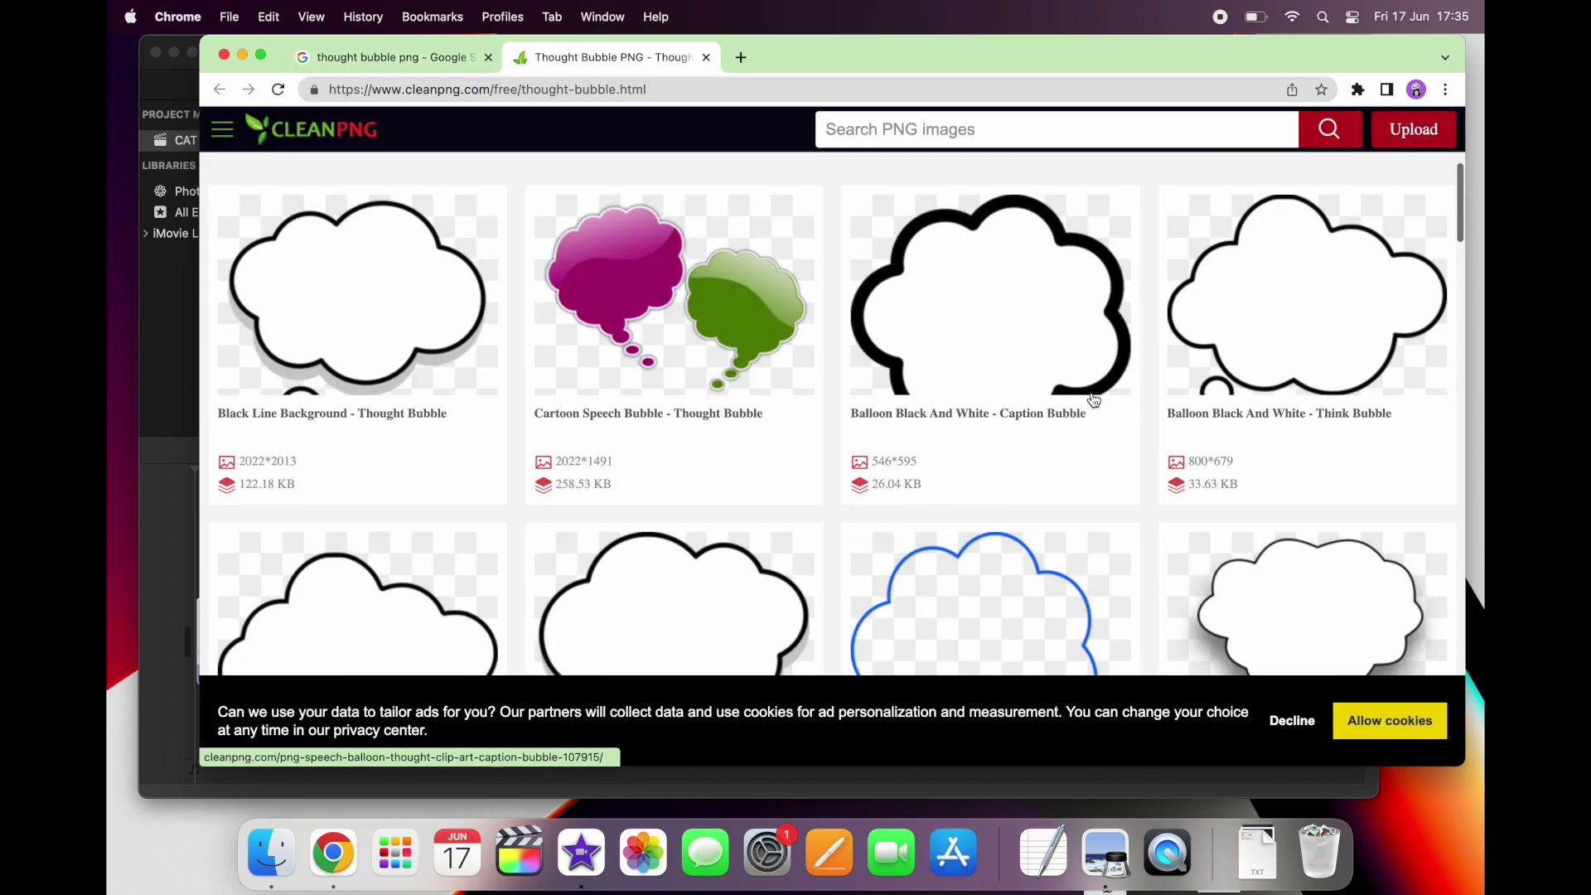
scroll(1094, 399, "up", 4)
left_click(1094, 399)
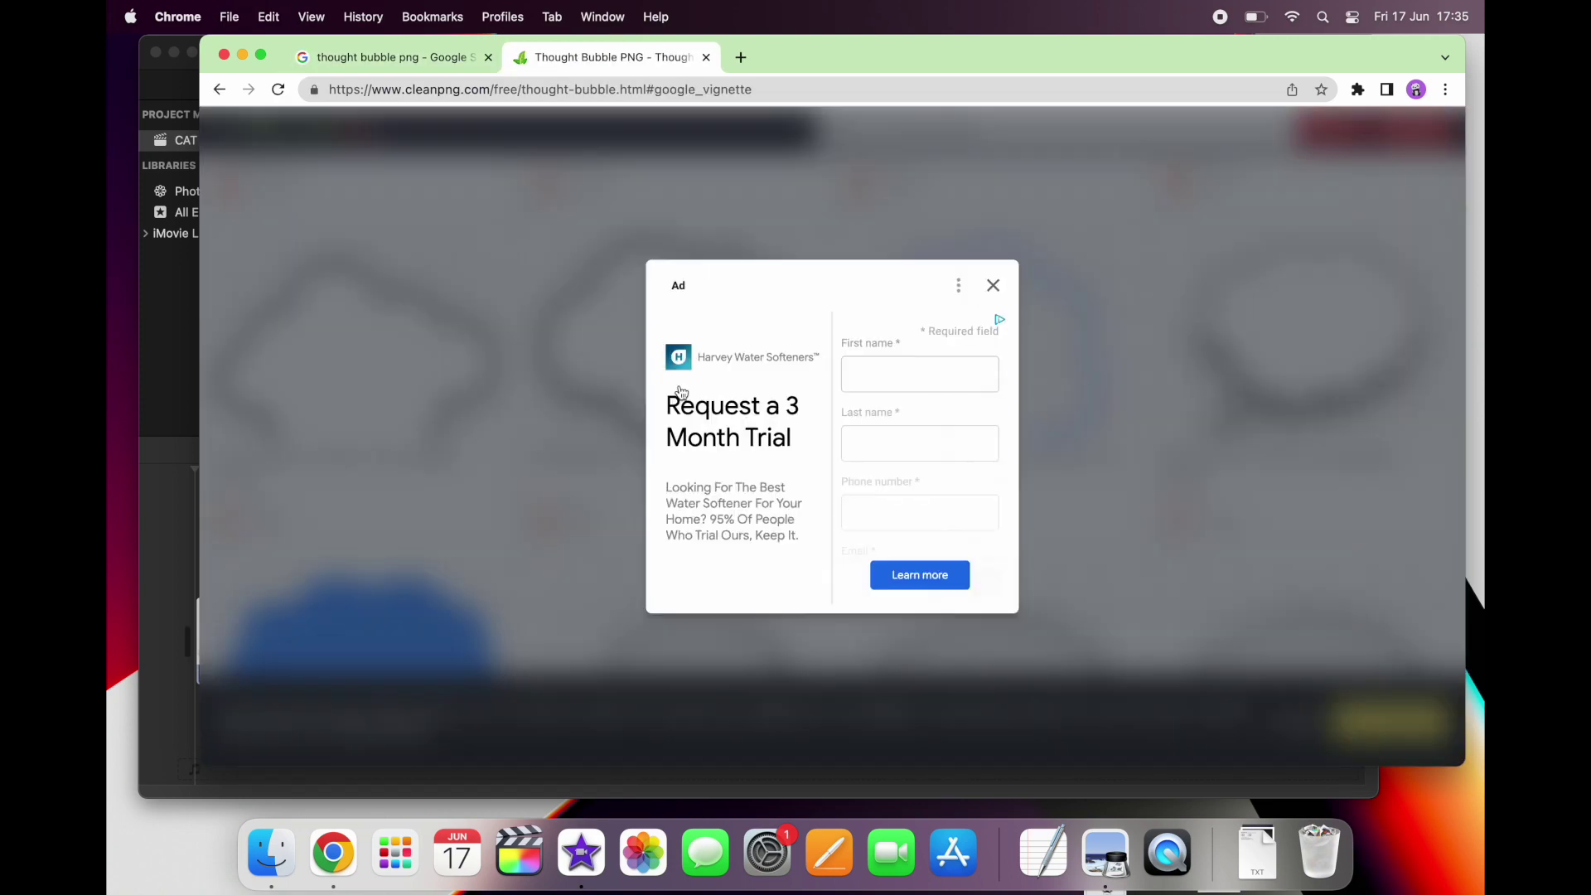
left_click(991, 281)
scroll(941, 332, "down", 10)
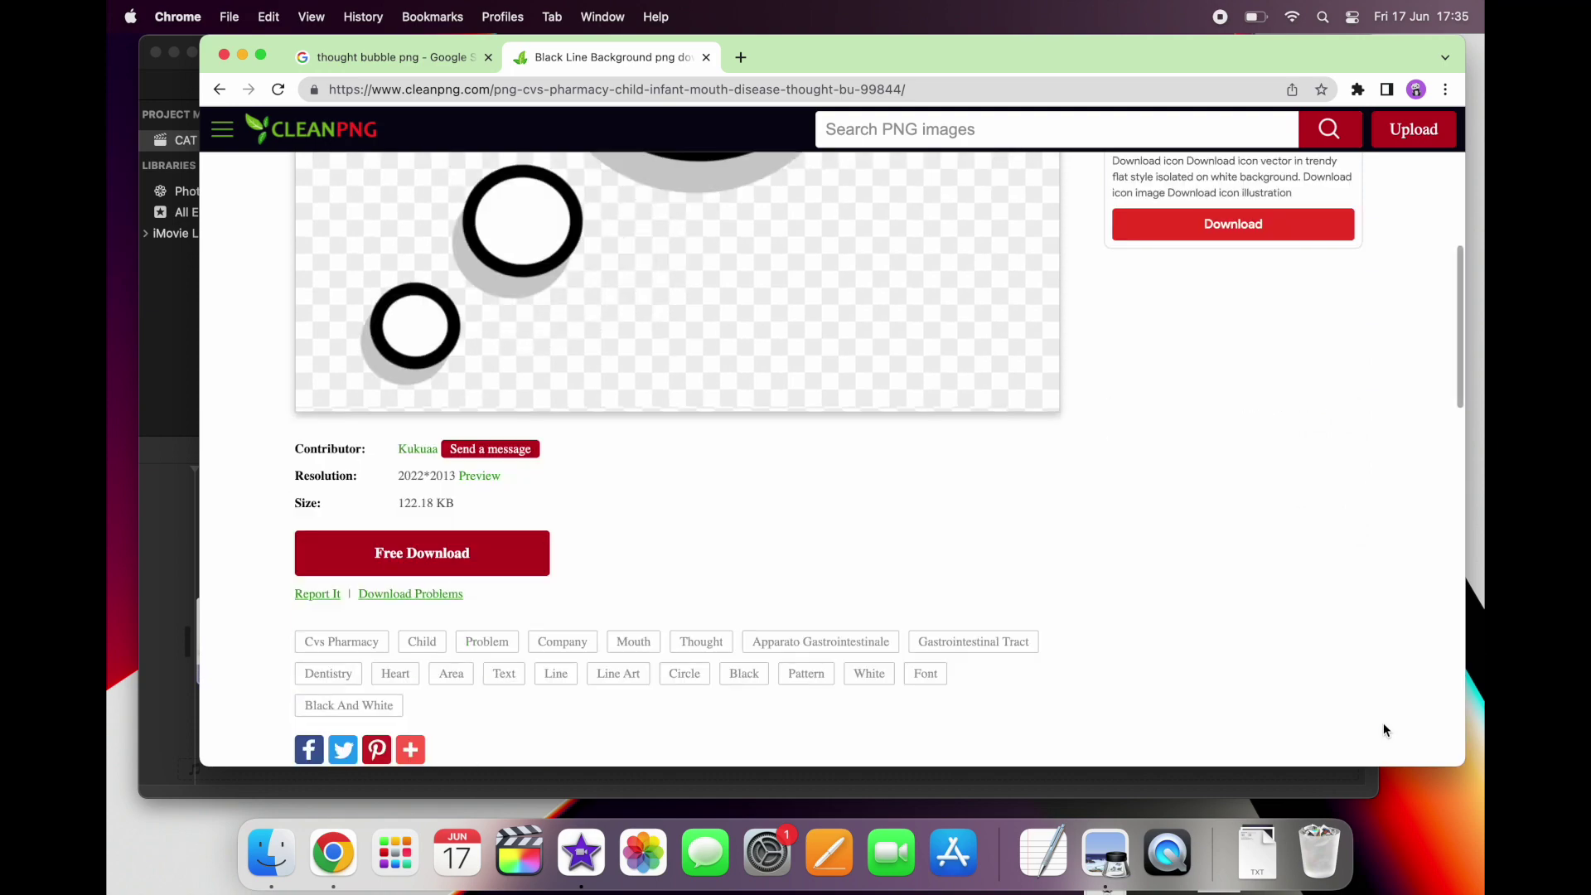
left_click(509, 410)
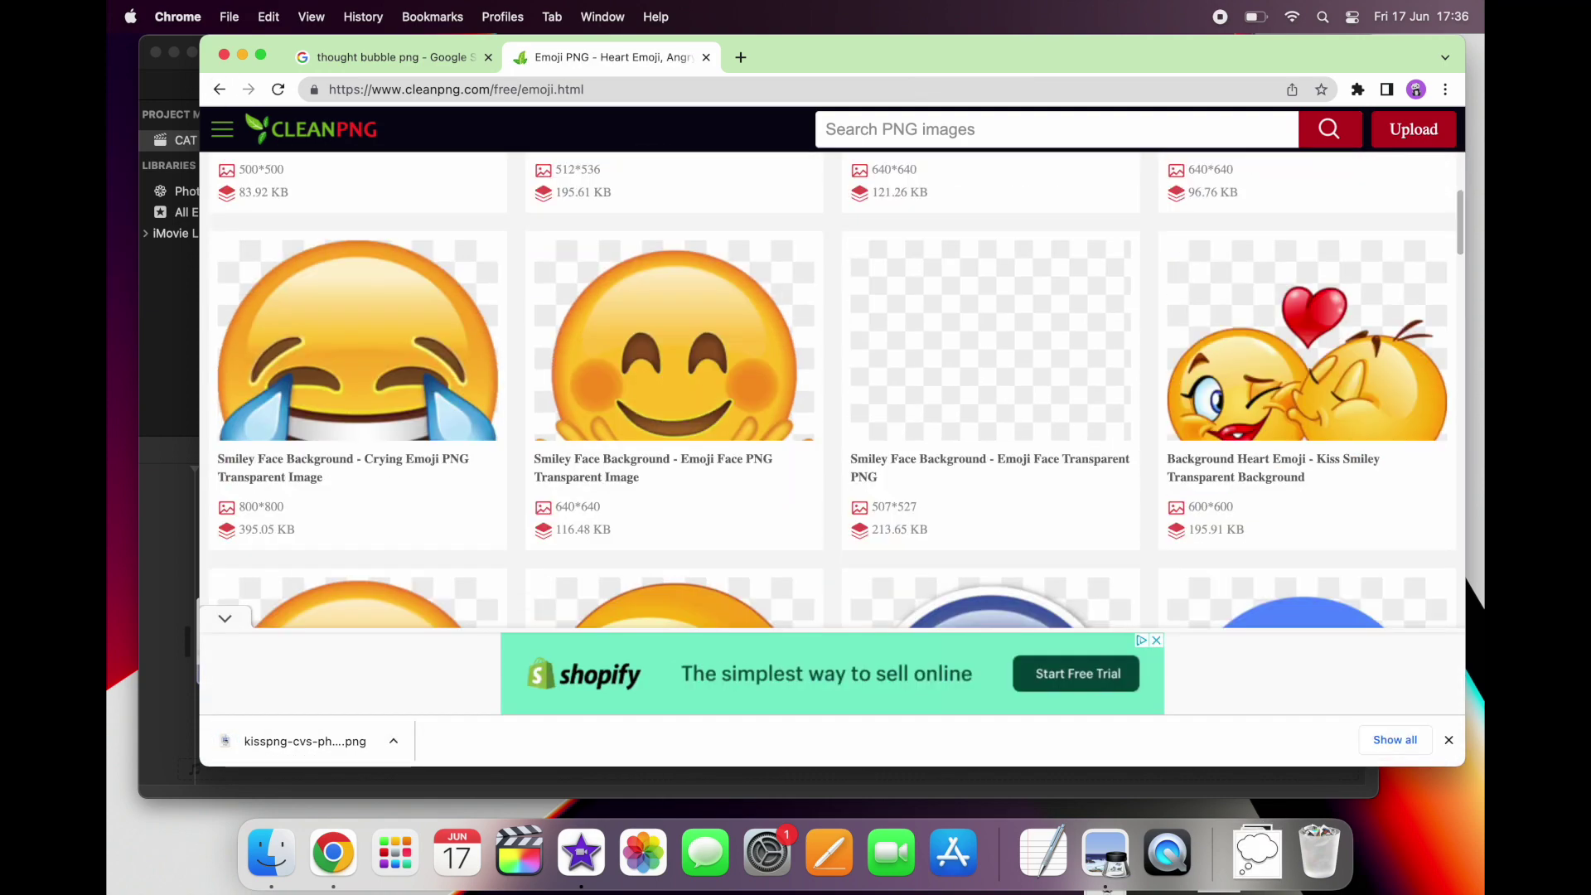
Step: Download the Background Heart Emoji PNG from CleanPNG
scroll(571, 331, "down", 5)
left_click(572, 311)
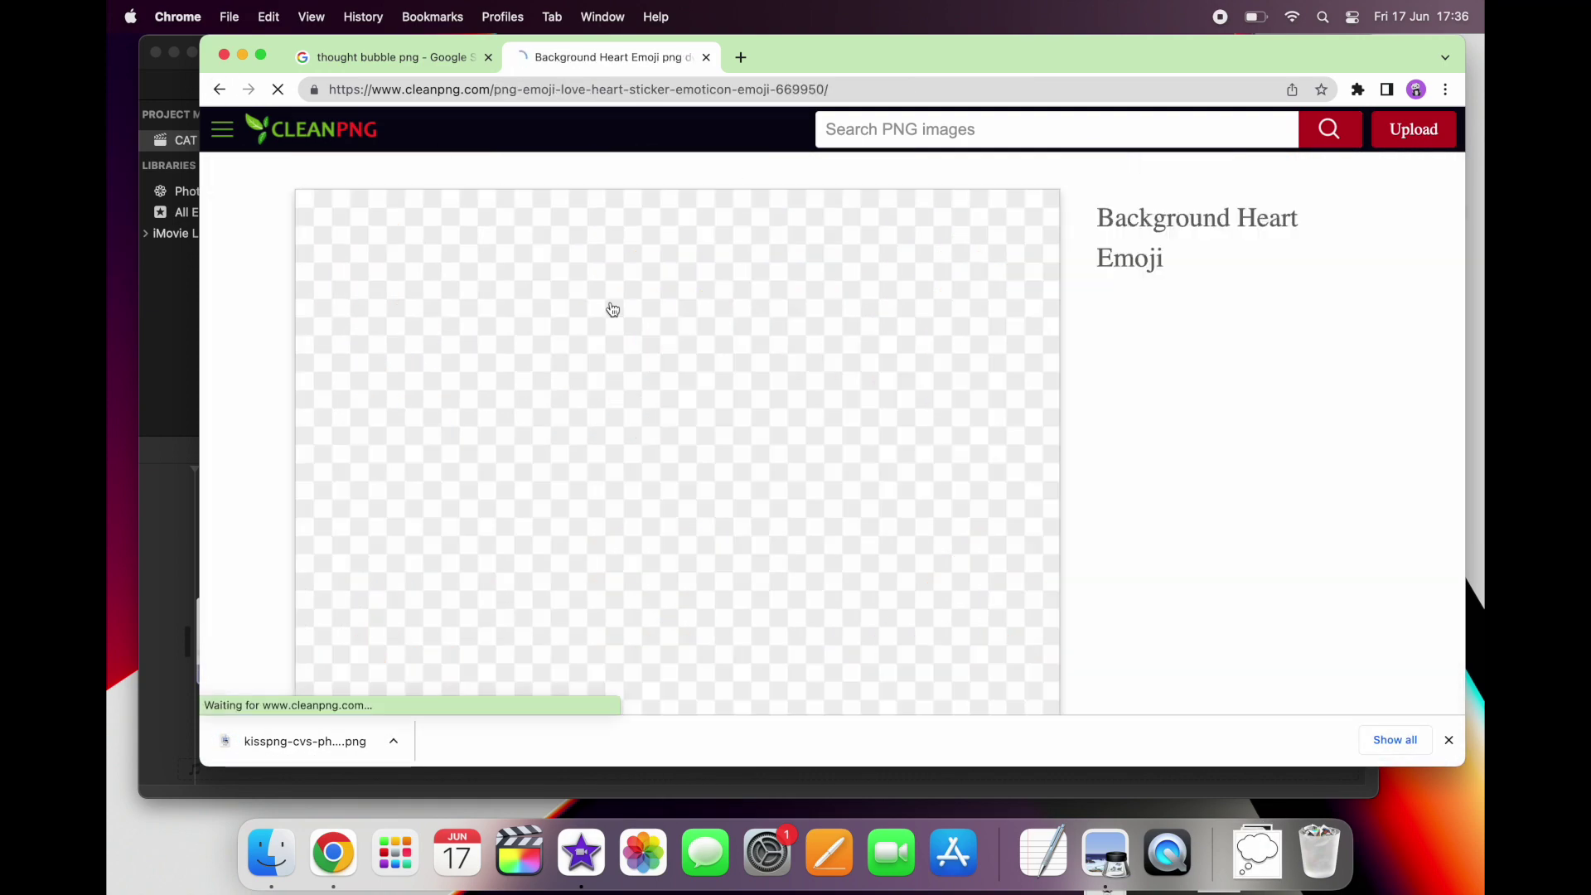
scroll(497, 414, "down", 7)
left_click(437, 497)
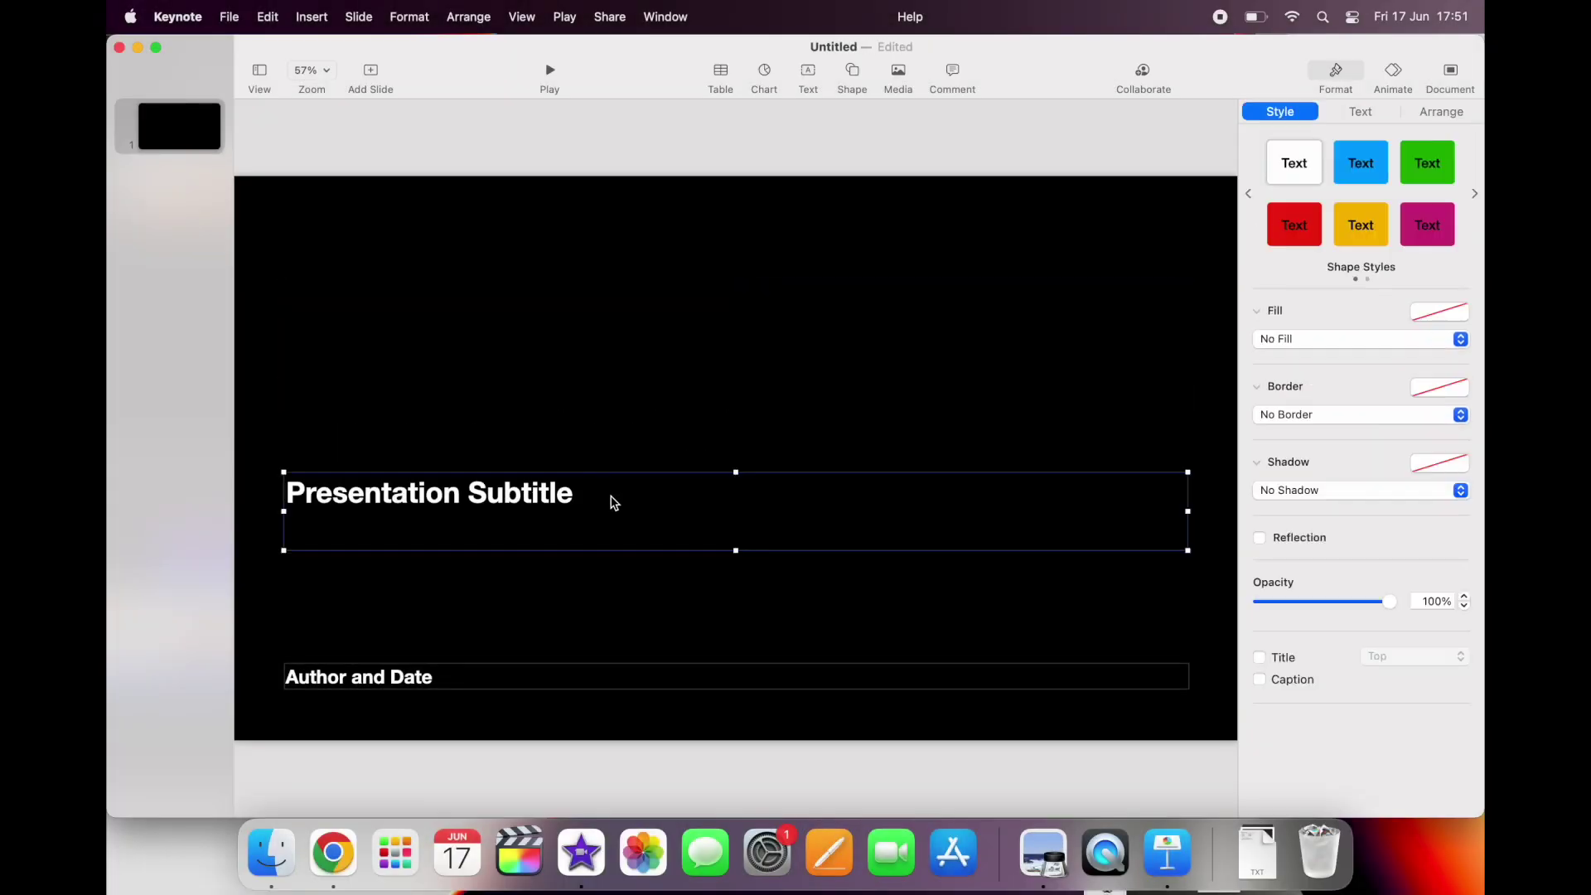
Step: Delete the subtitle and Author and Date placeholders from the new slide
key("Delete")
left_click(490, 685)
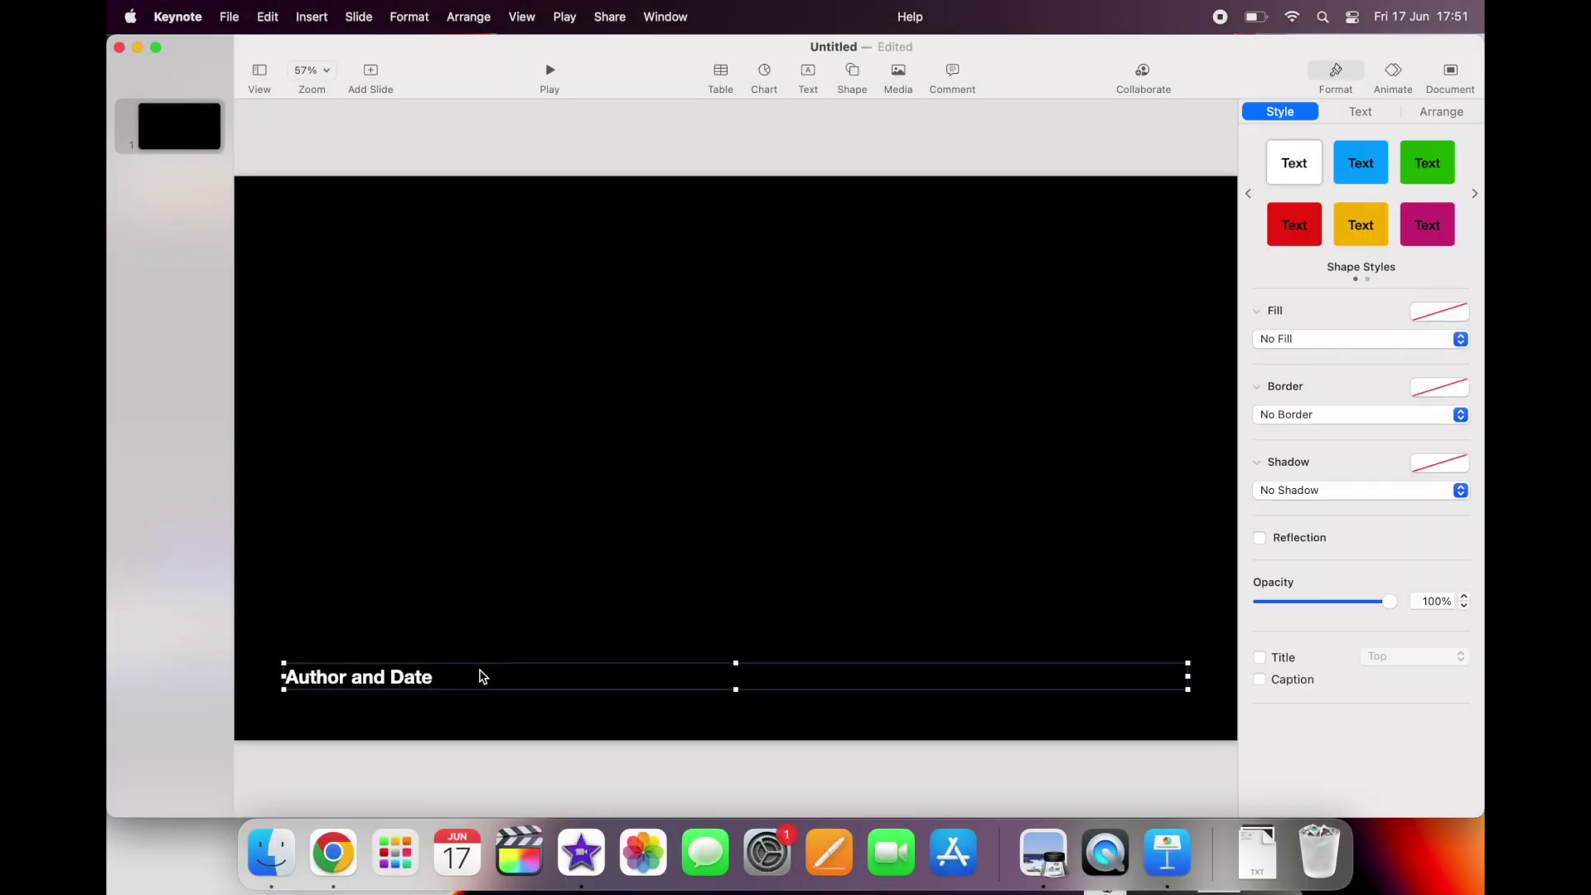
key("Delete")
Step: Drag the purple cloud image from the desktop onto the slide and enlarge it
left_click_drag(1077, 69, 935, 81)
left_click_drag(1425, 352, 526, 433)
left_click_drag(366, 554, 432, 551)
left_click_drag(756, 569, 814, 614)
left_click_drag(832, 75, 875, 63)
Step: Type 'Help!!!' inside the cloud on one line and nudge it into alignment
double_click(655, 427)
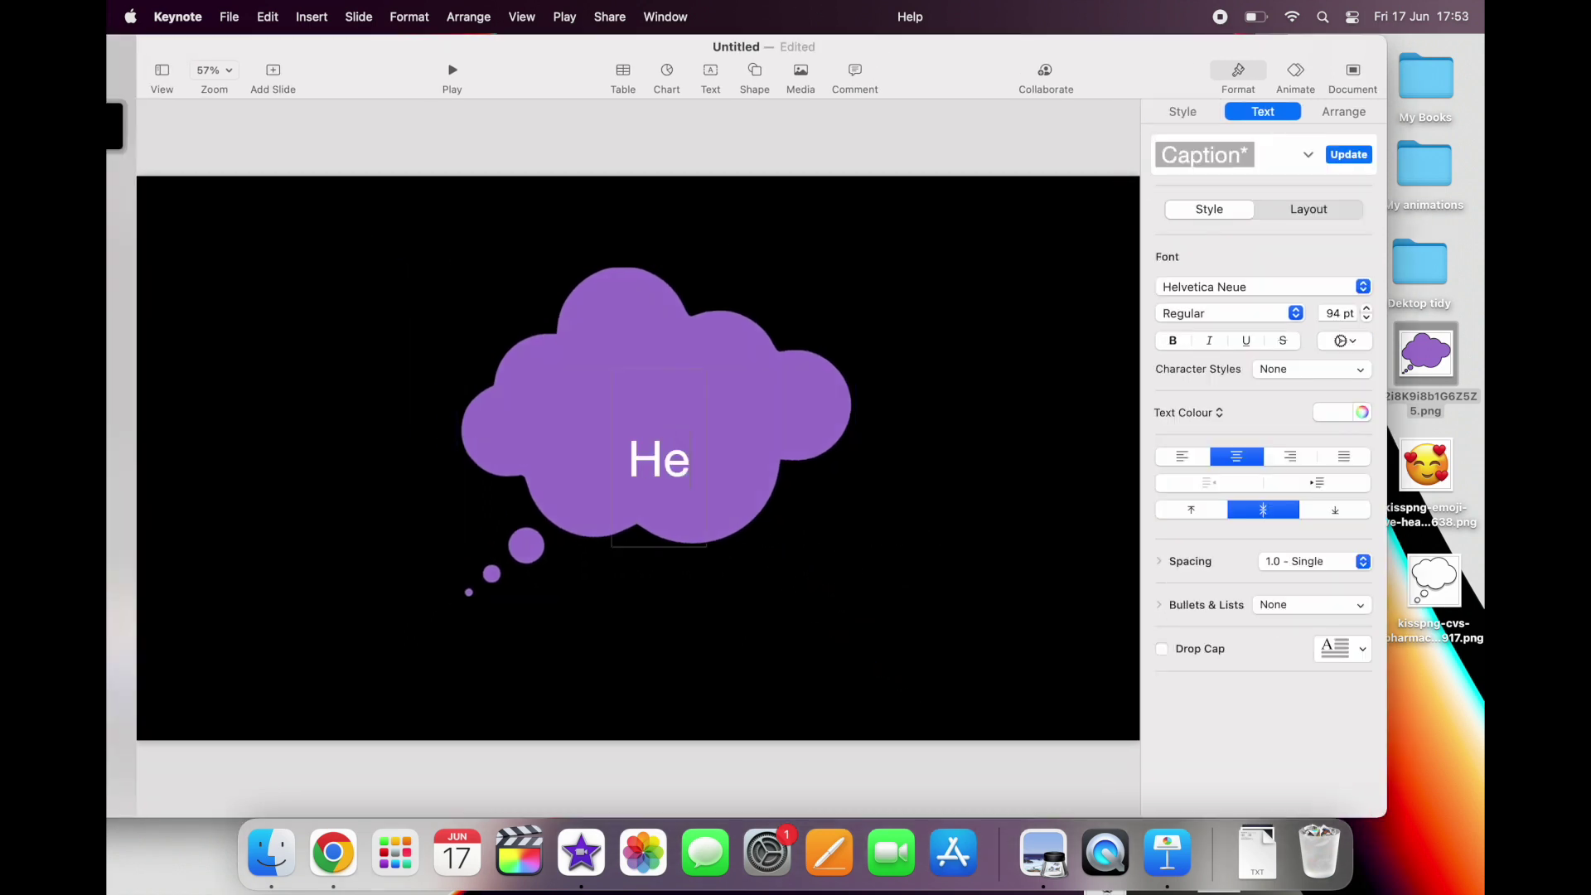
type("lp")
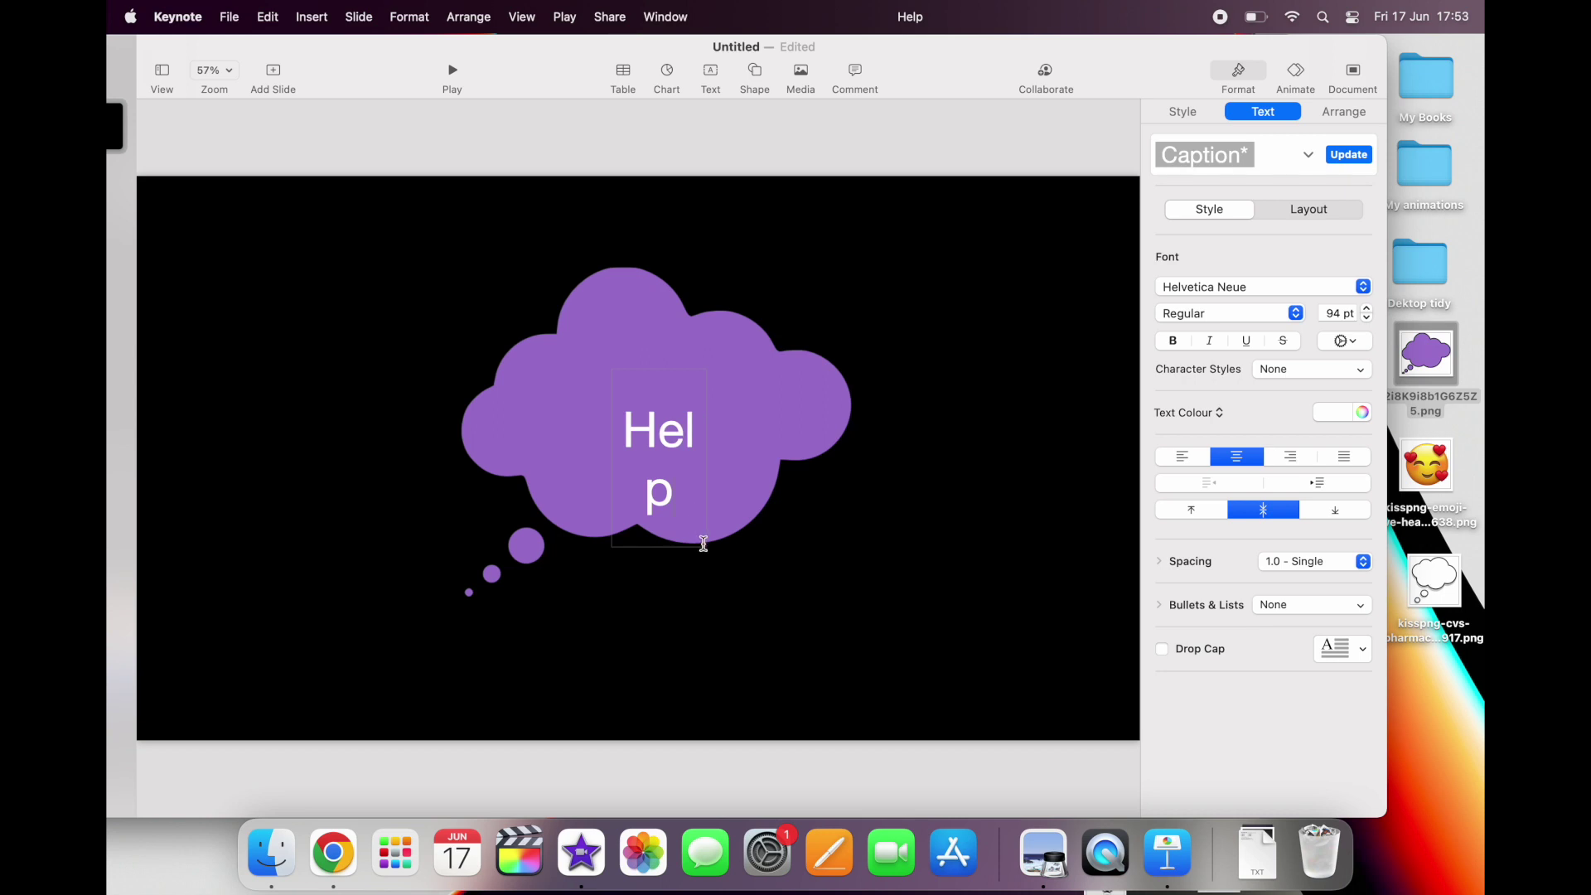
left_click_drag(704, 543, 750, 390)
double_click(660, 473)
key("Right")
type("!!!")
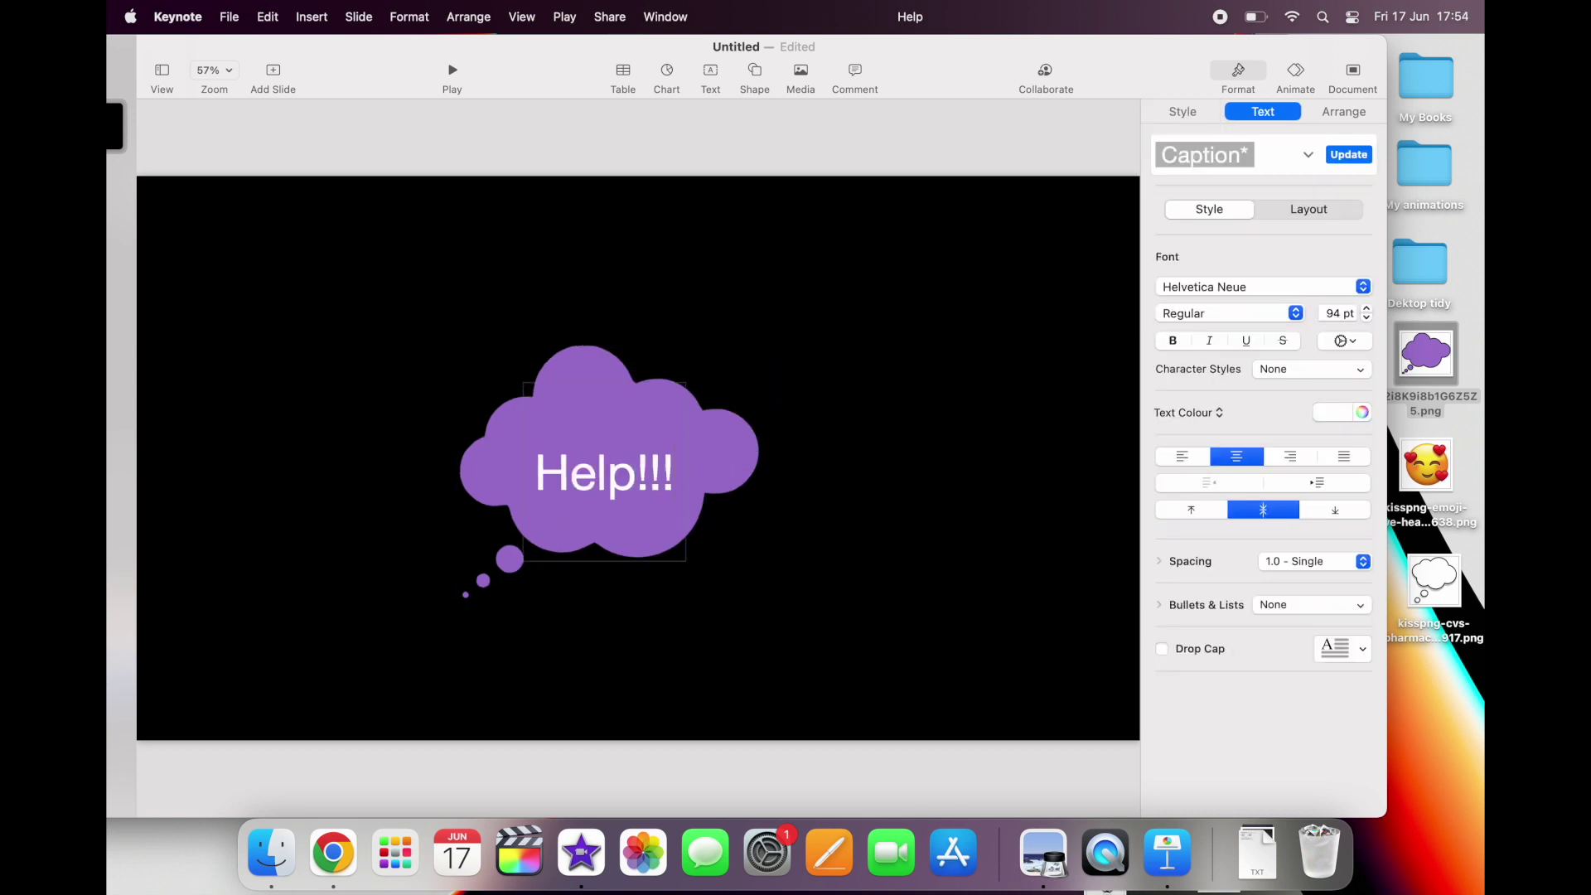
left_click_drag(604, 474, 607, 459)
Step: Set the Help!!! slide's background to No Fill so it is transparent
left_click(798, 371)
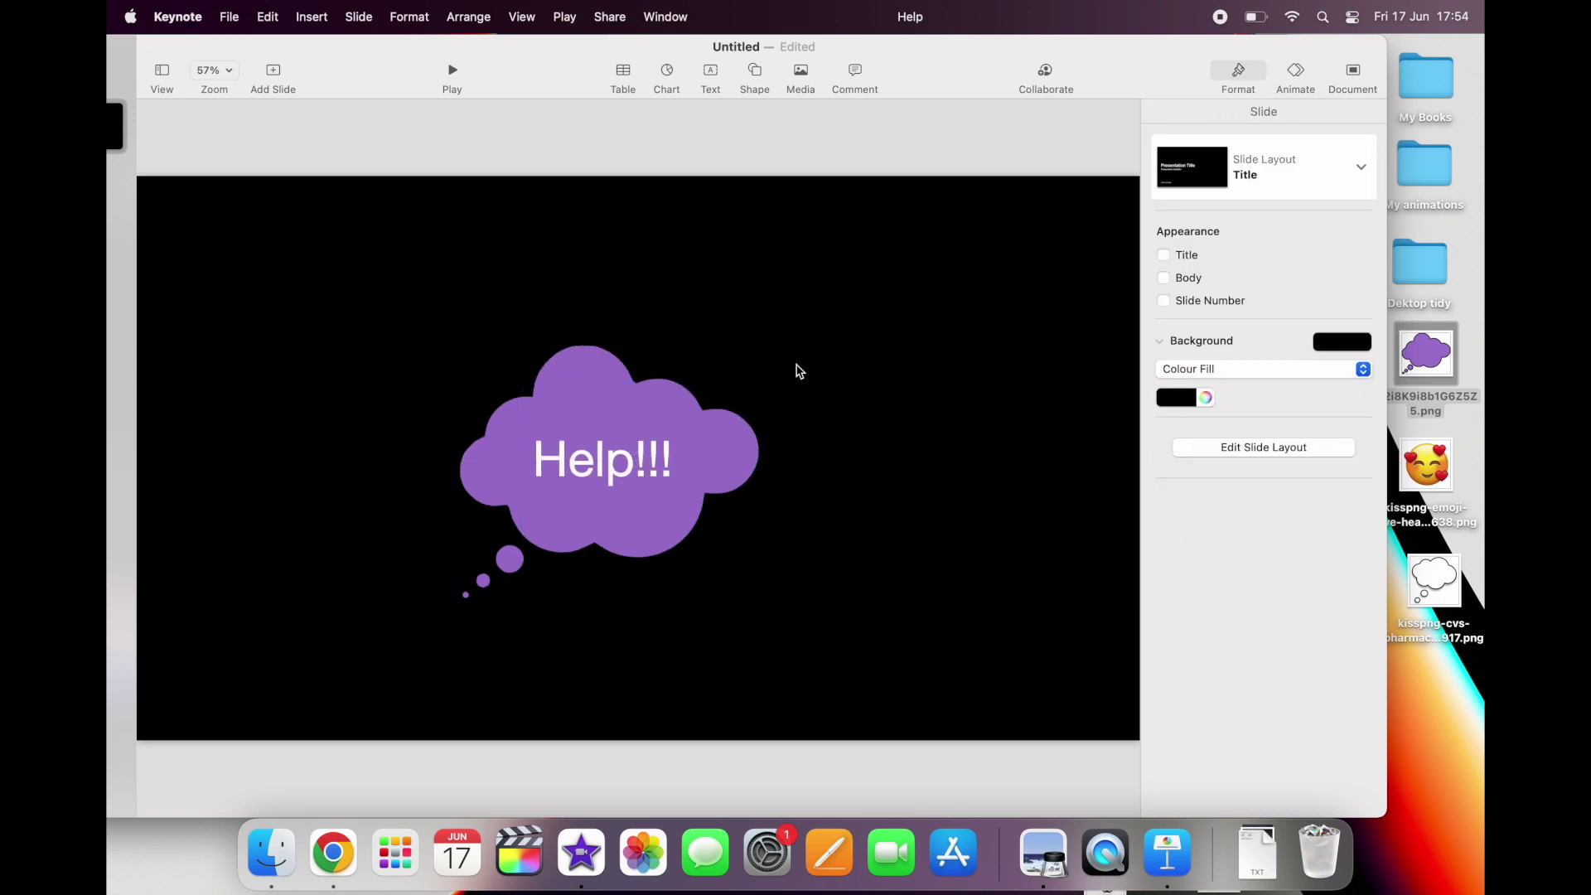
left_click(1224, 368)
left_click(1225, 351)
Step: Export the slide as a transparent PNG image named 333 to the Desktop
left_click(229, 19)
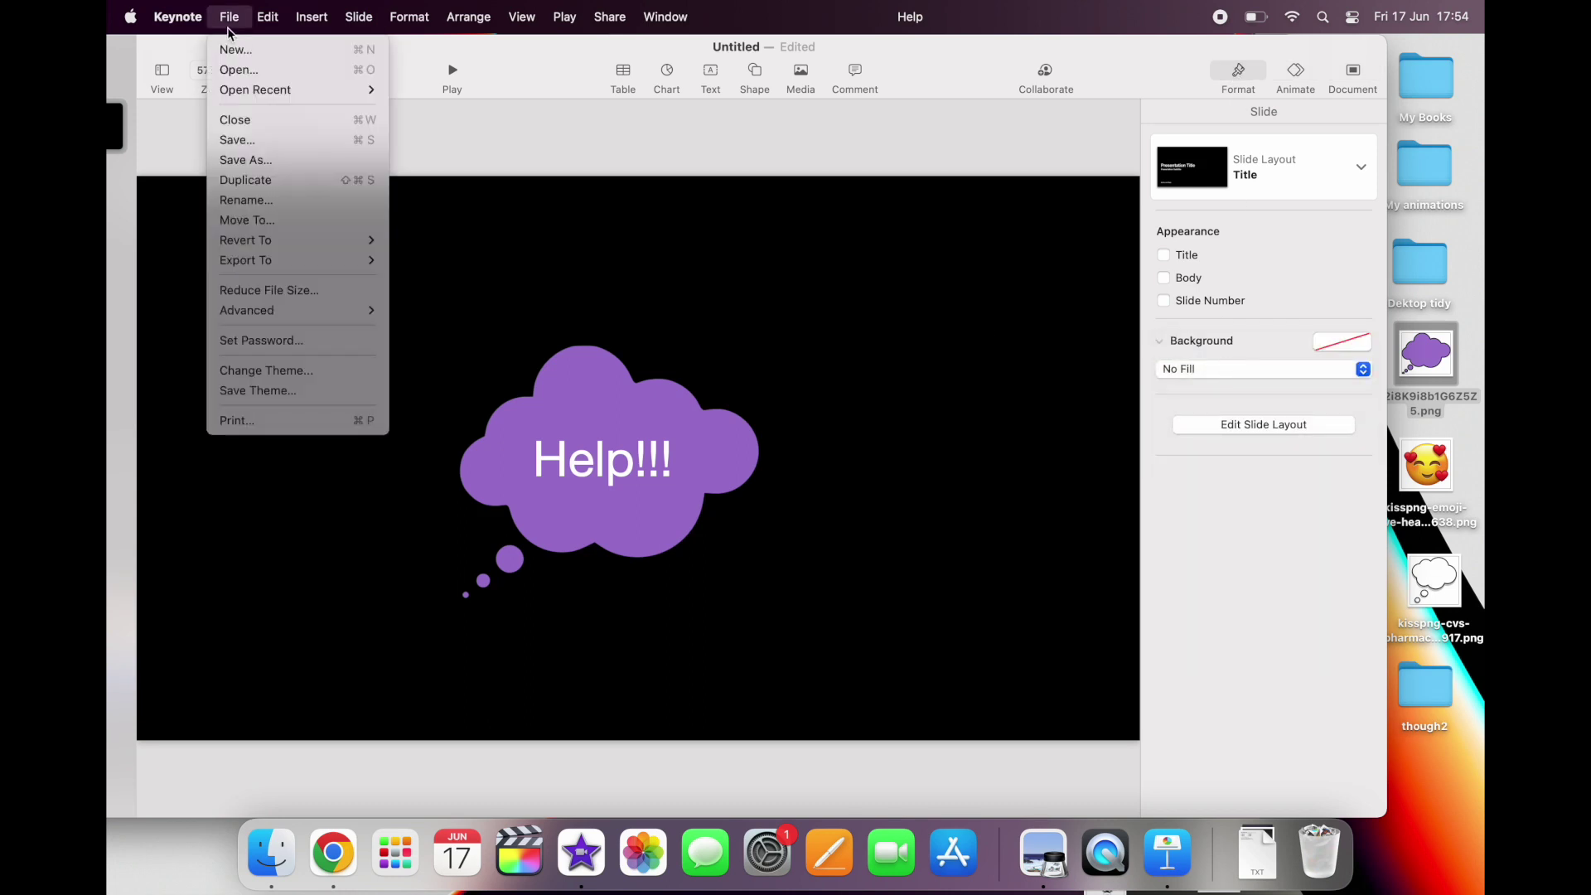
mouse_move(256, 261)
left_click(440, 339)
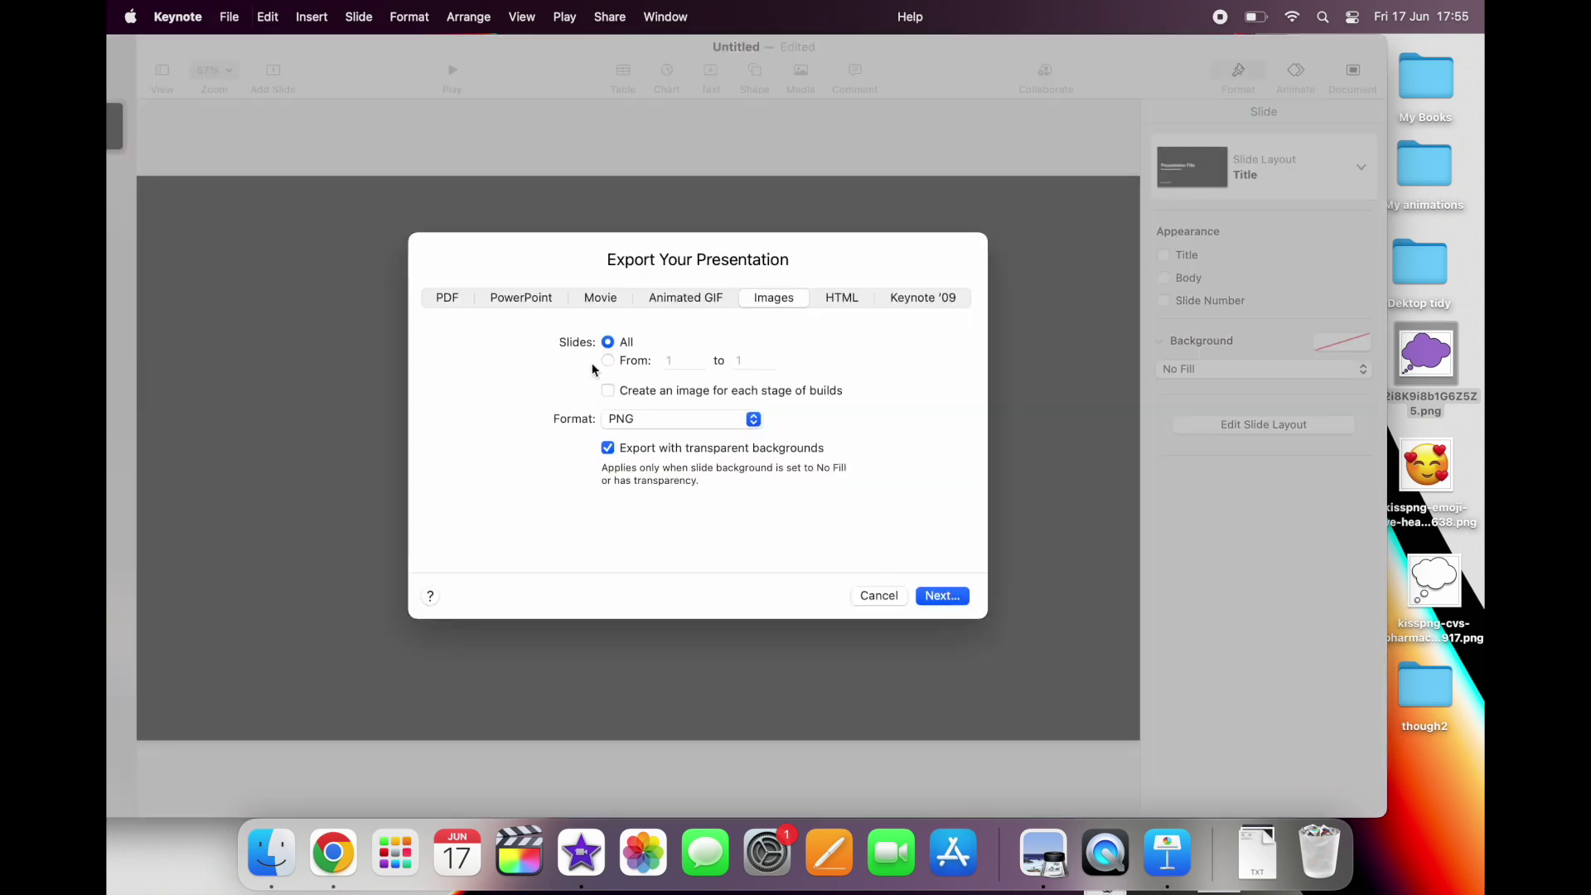
left_click(942, 595)
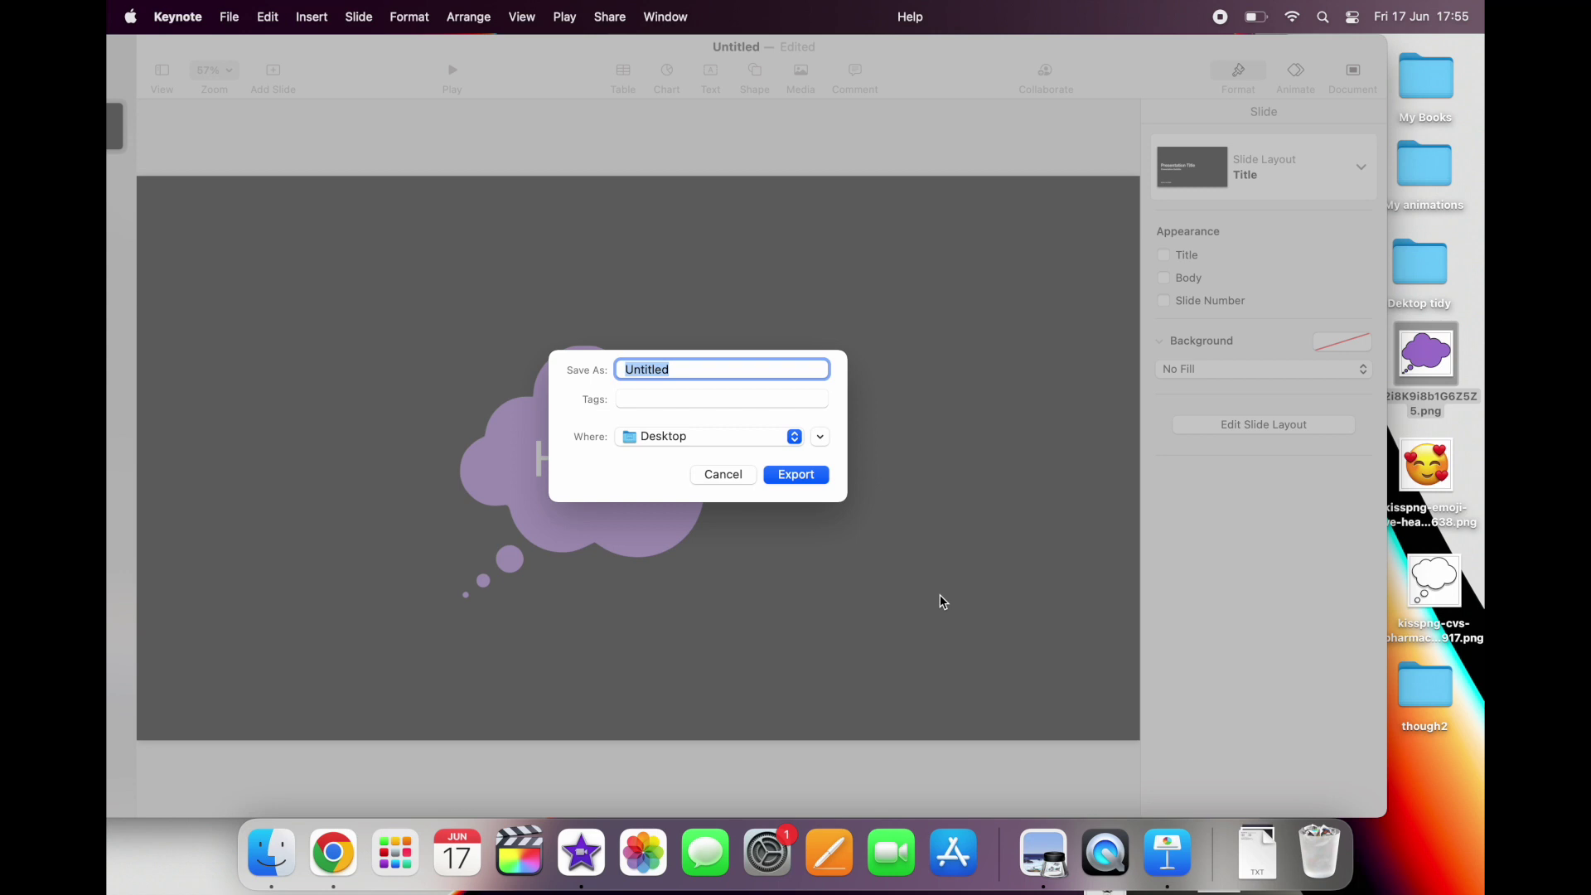
type("333")
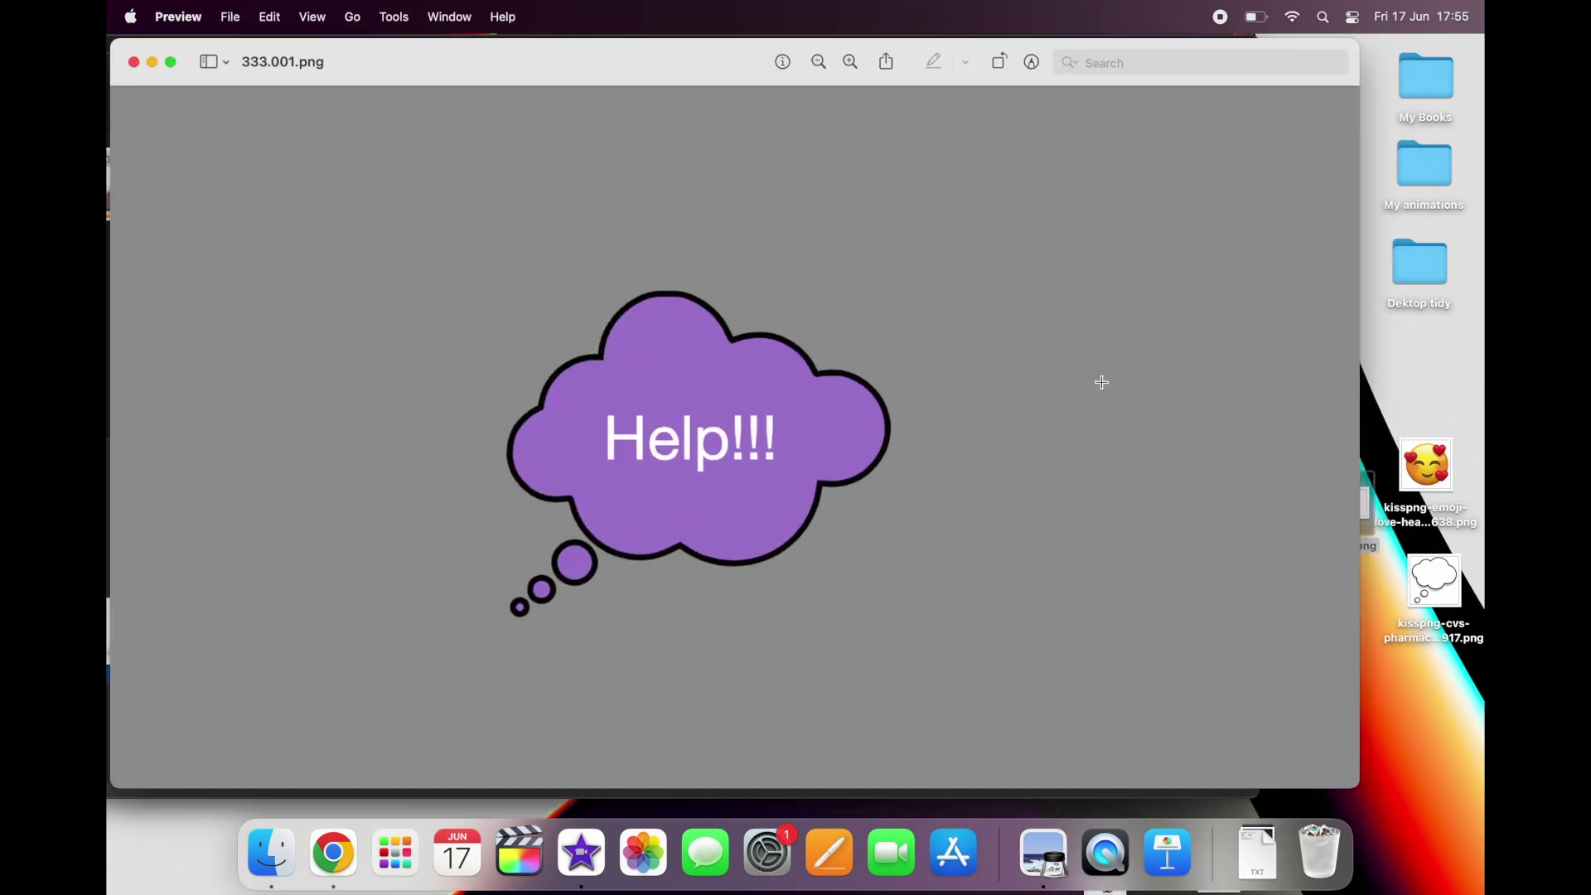
left_click(132, 63)
Step: Drag 333.001.png from the desktop above the kittens clip as a Picture in Picture overlay
left_click_drag(826, 71, 706, 66)
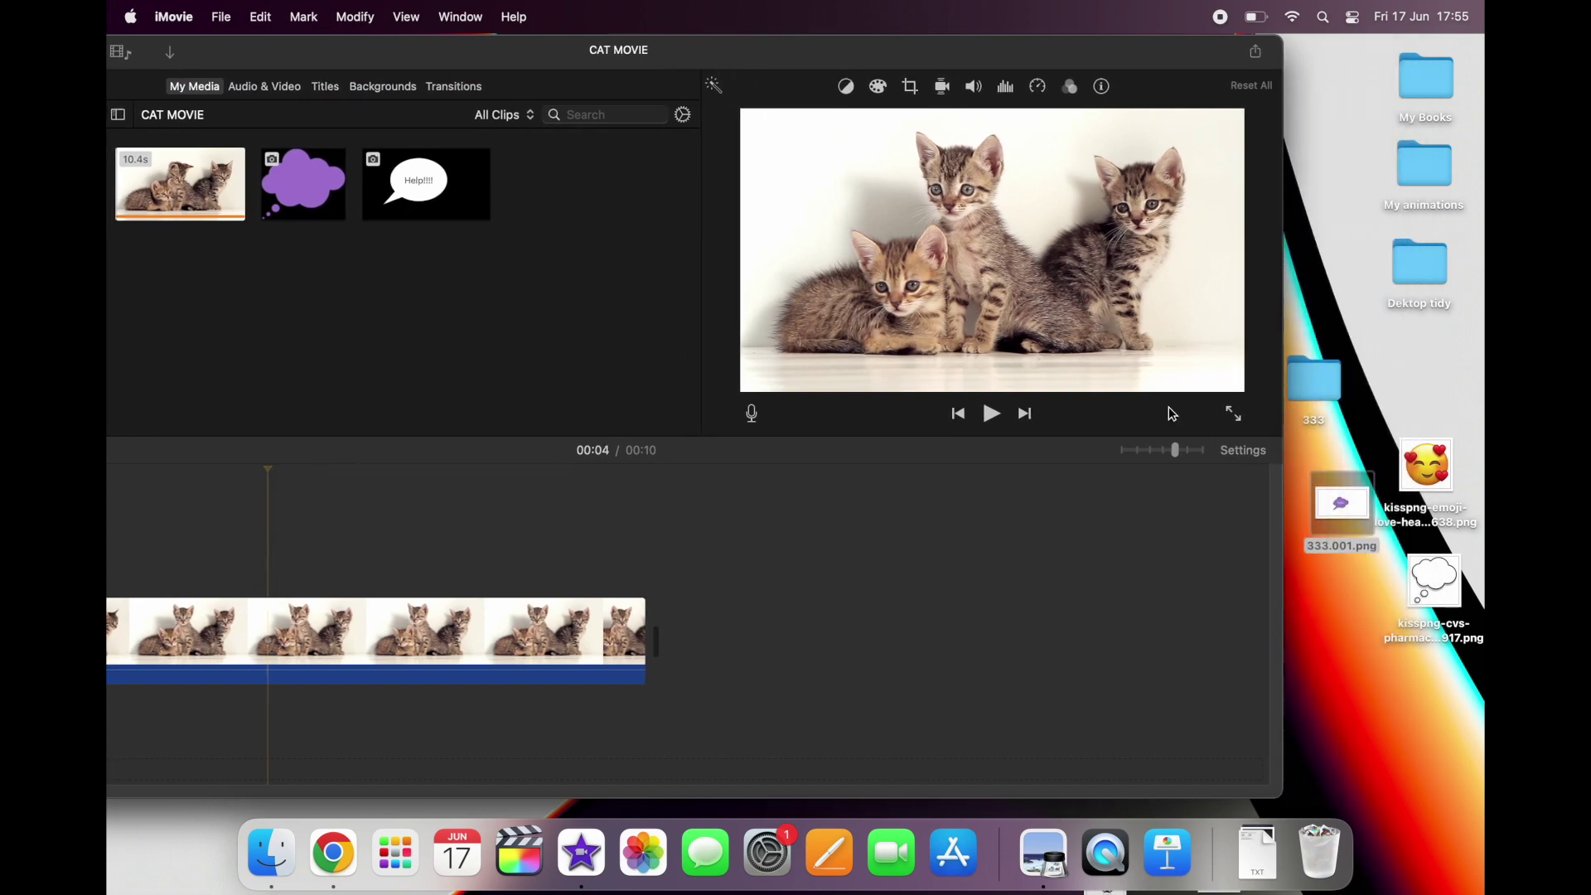
left_click_drag(1335, 515, 265, 551)
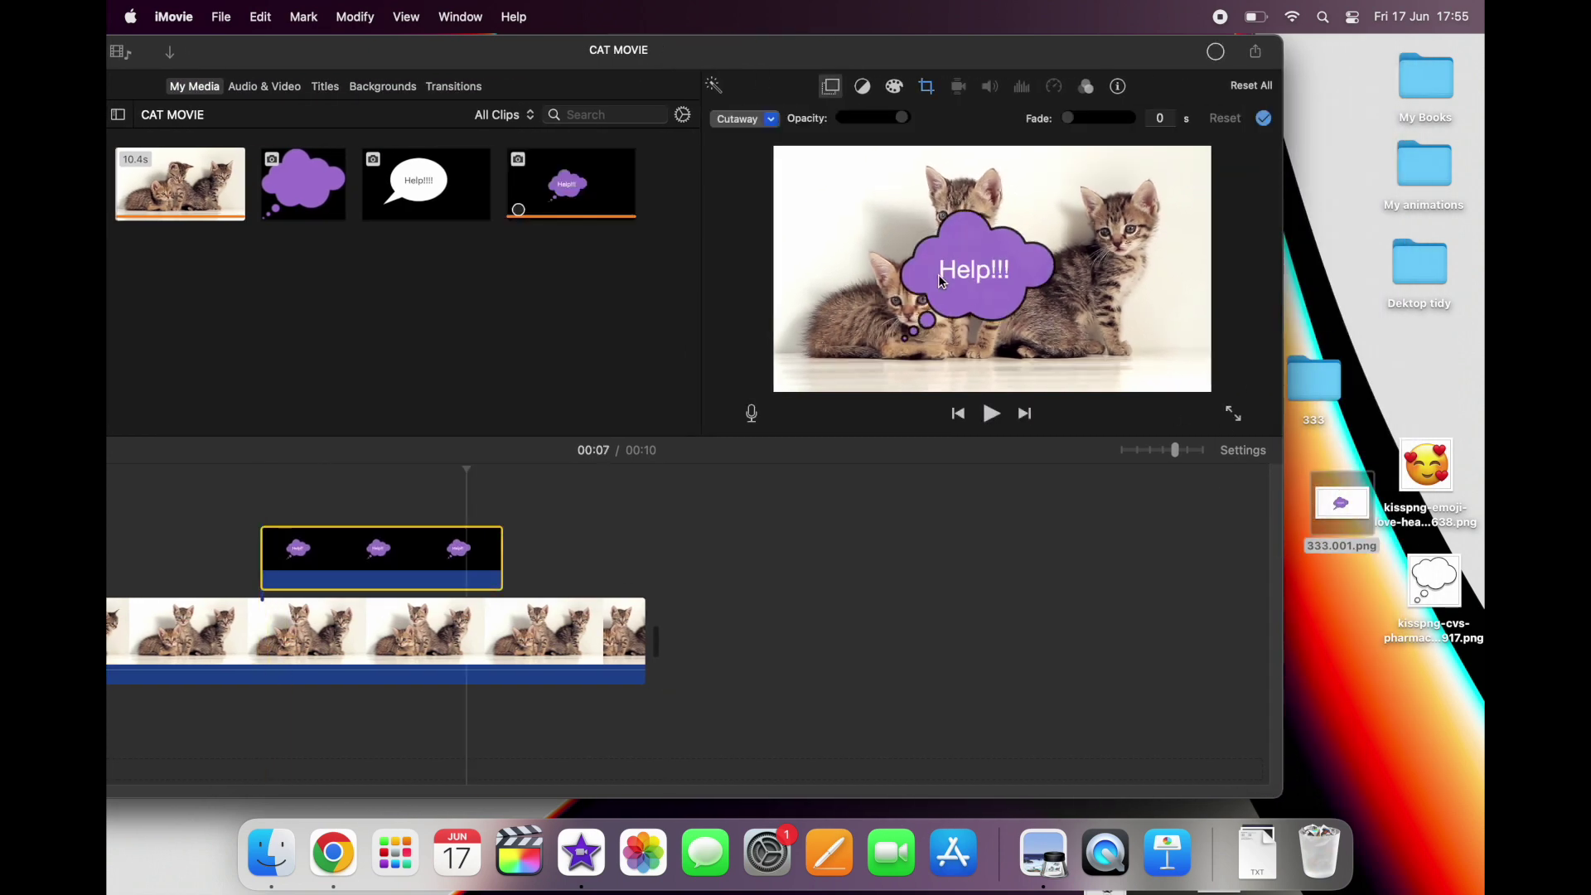
left_click(772, 120)
left_click(780, 197)
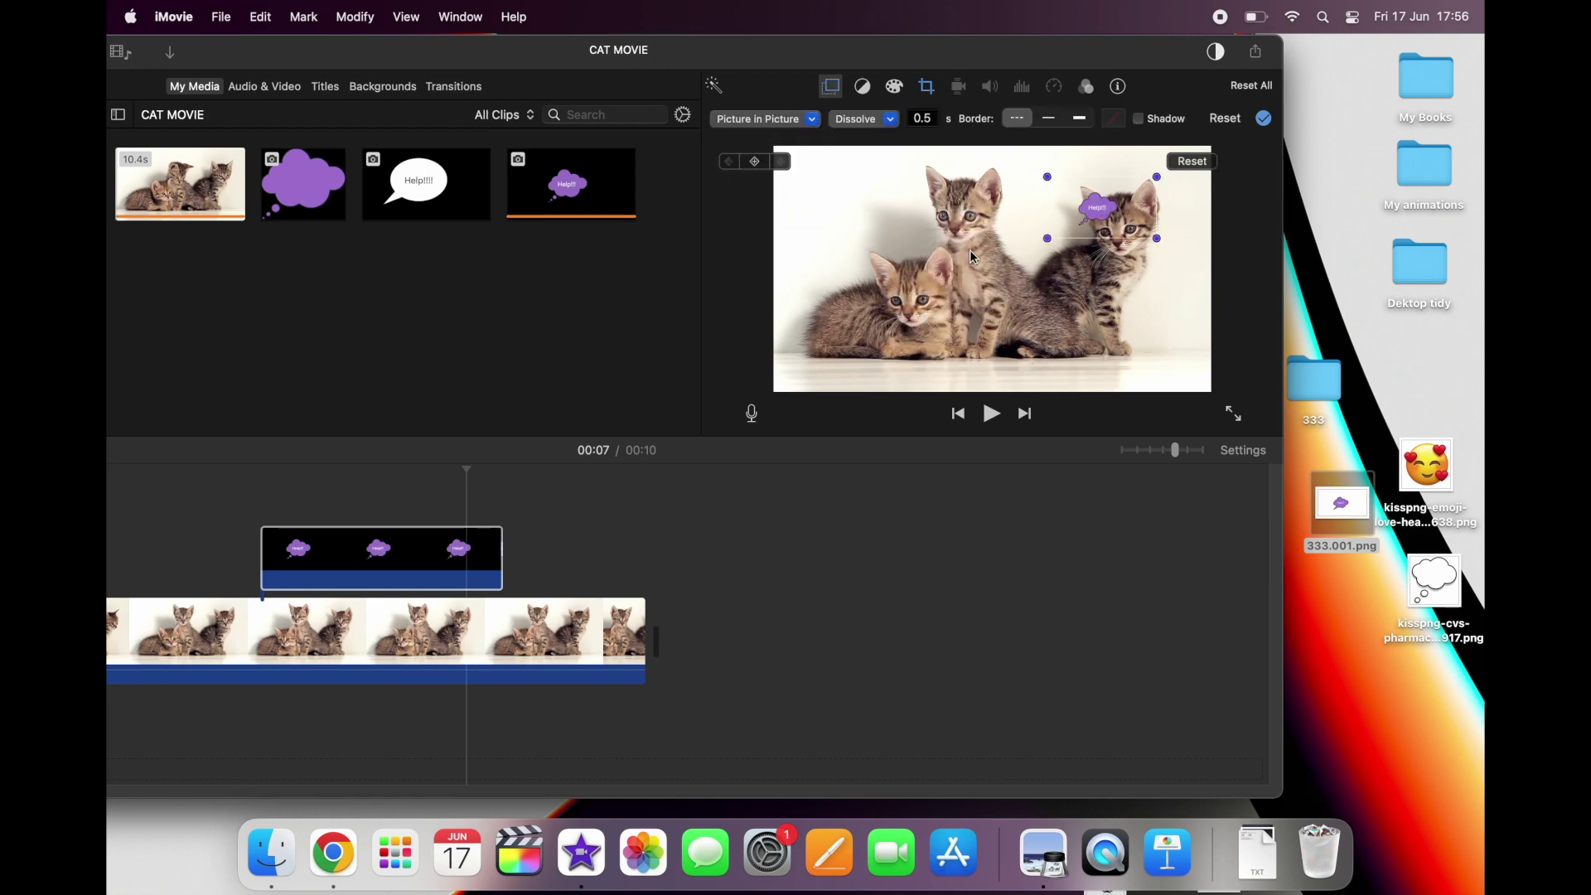
Step: Enlarge the cloud inset, place it between the kittens' heads, and play to check
left_click_drag(1038, 237, 901, 300)
left_click_drag(1050, 270, 1028, 255)
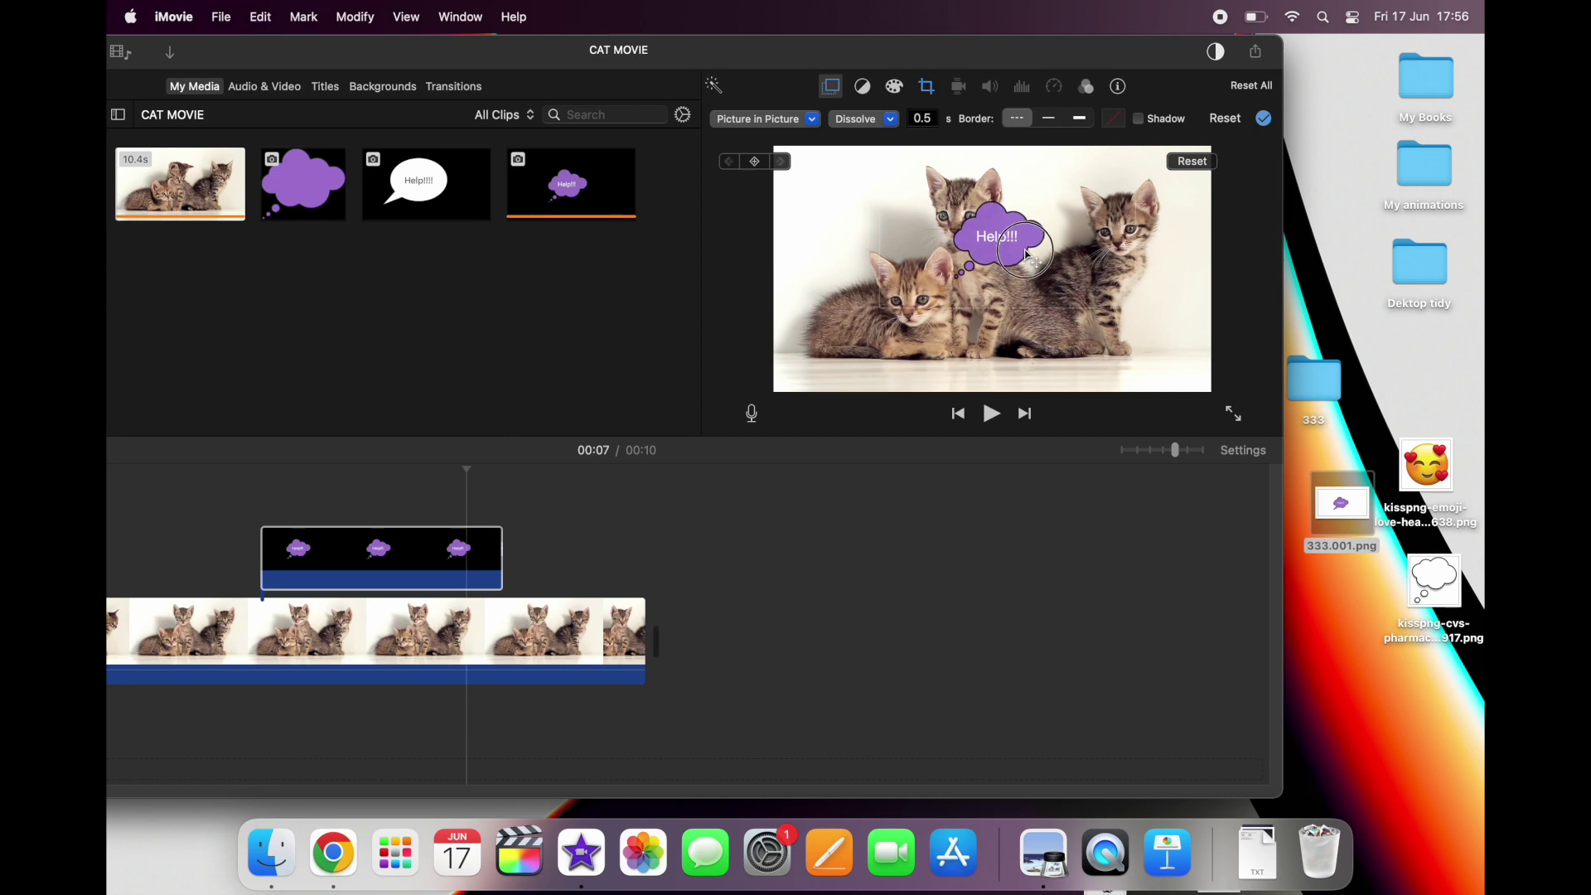
left_click_drag(1164, 301, 1202, 327)
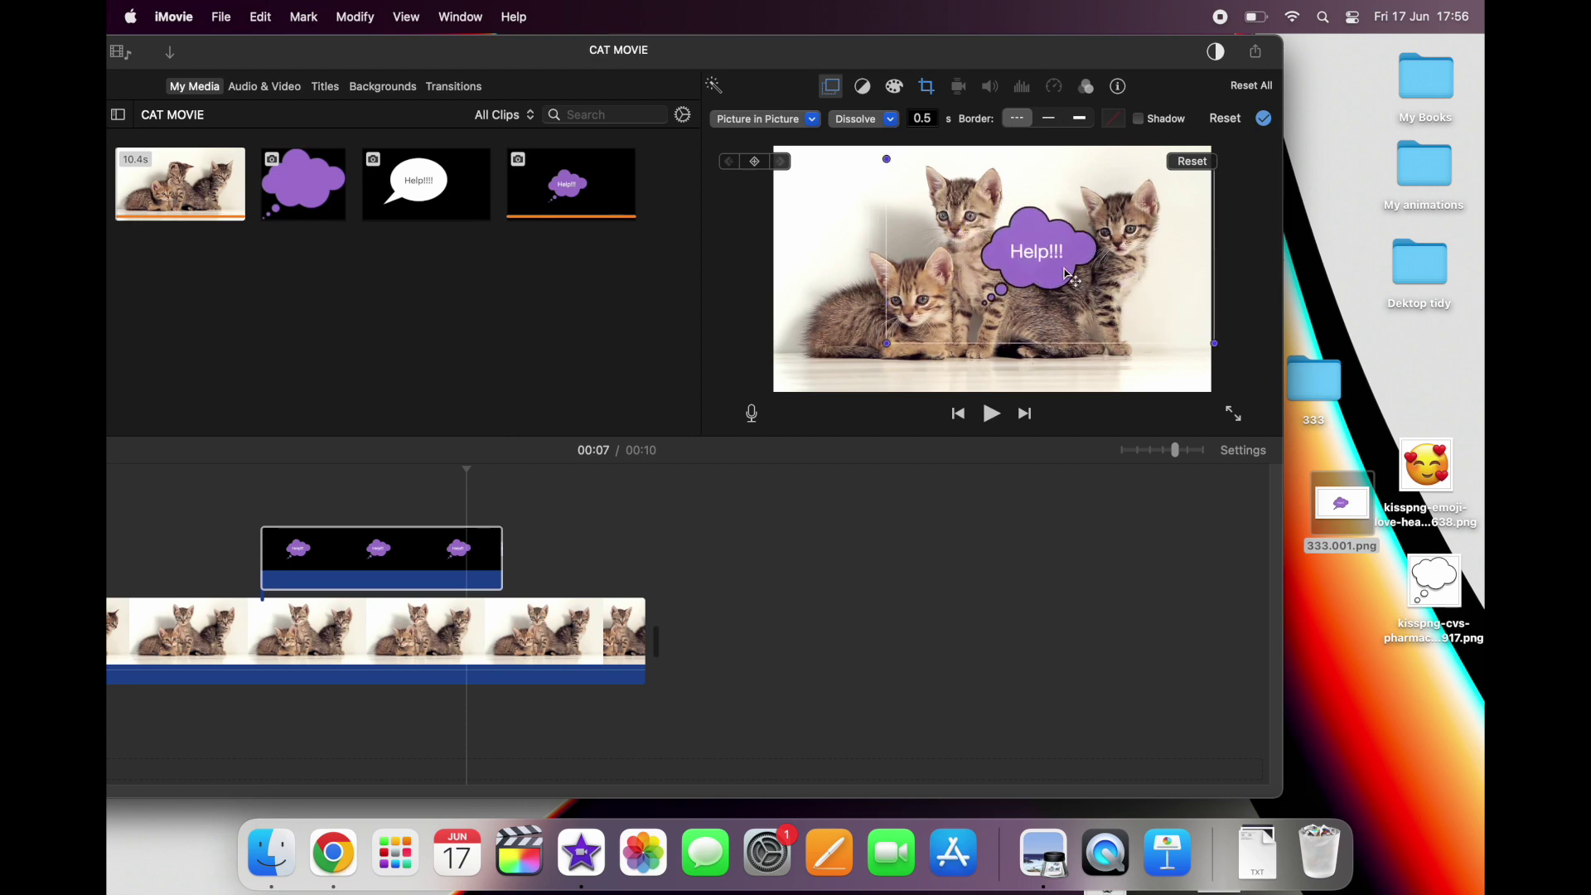
left_click_drag(1076, 269, 1058, 246)
key("space")
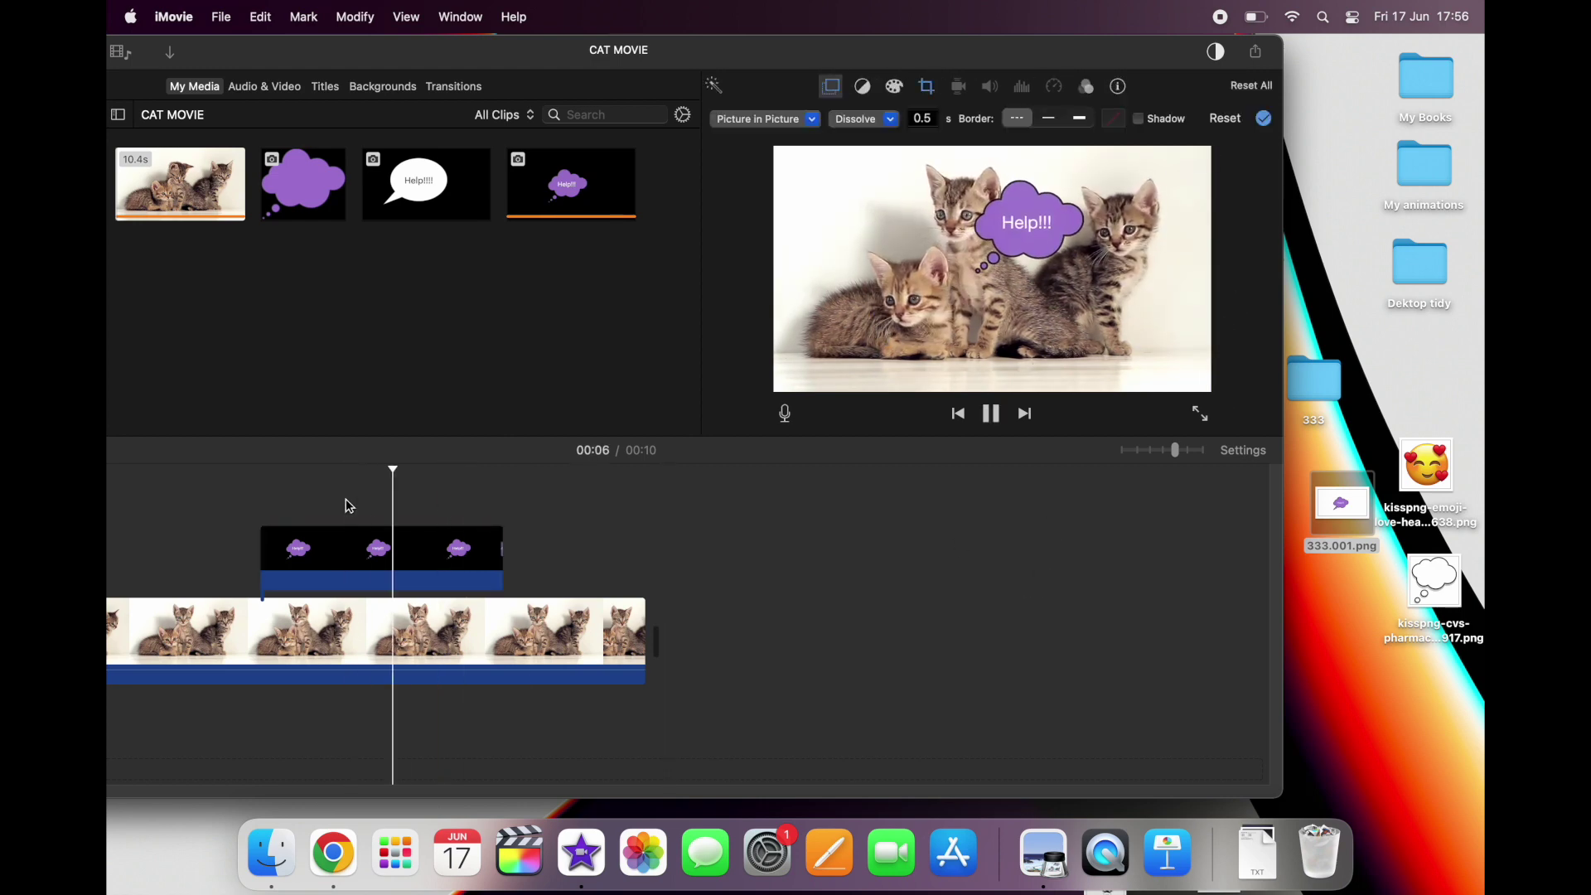
key("space")
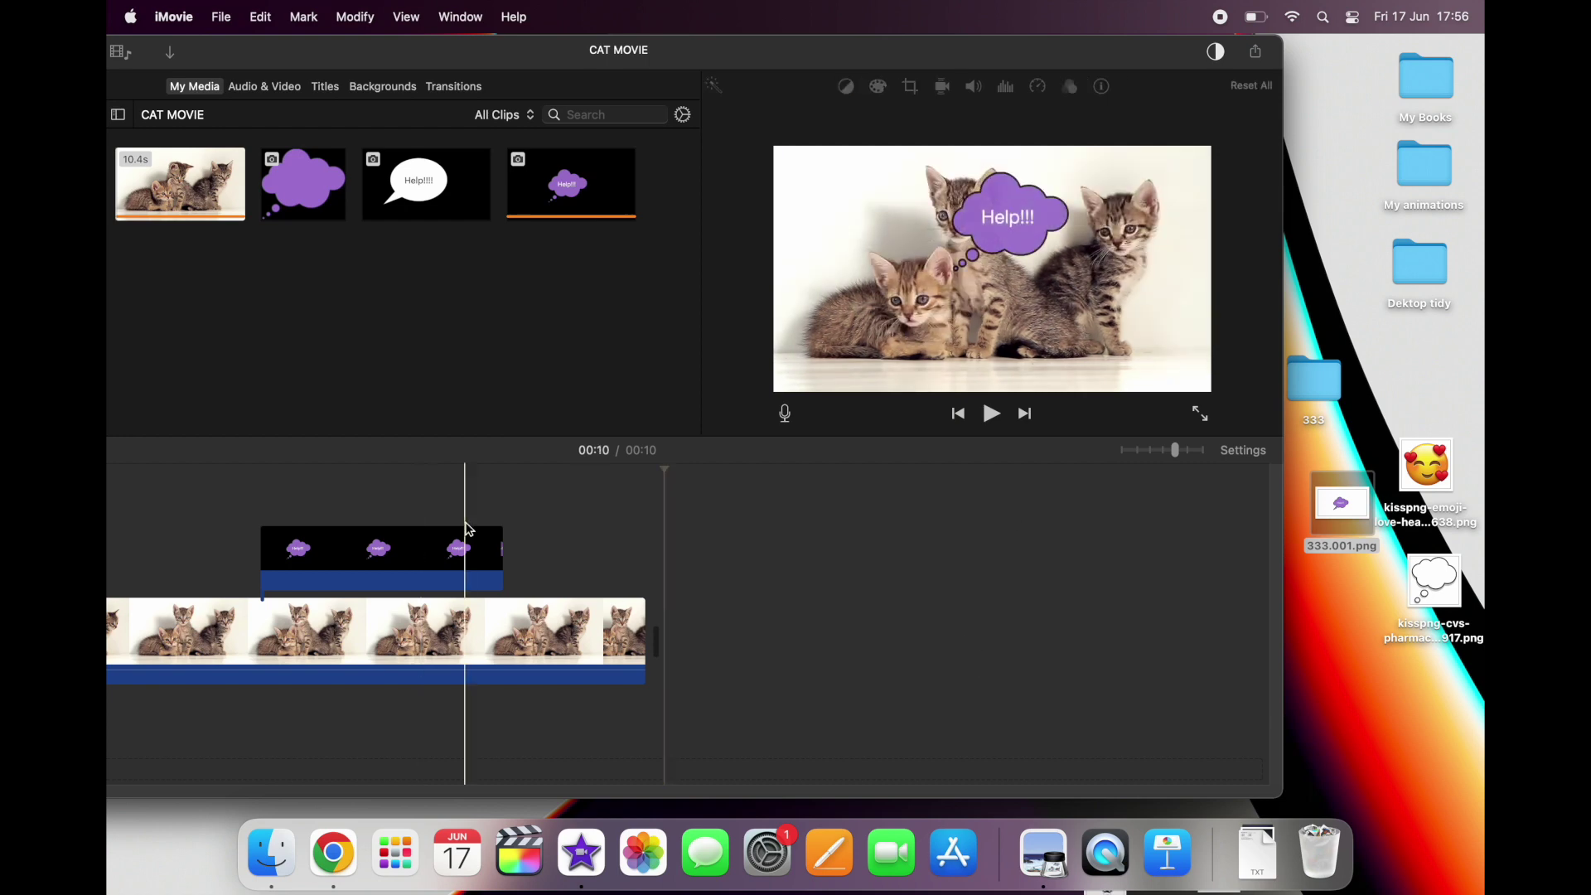
key("space")
key("space")
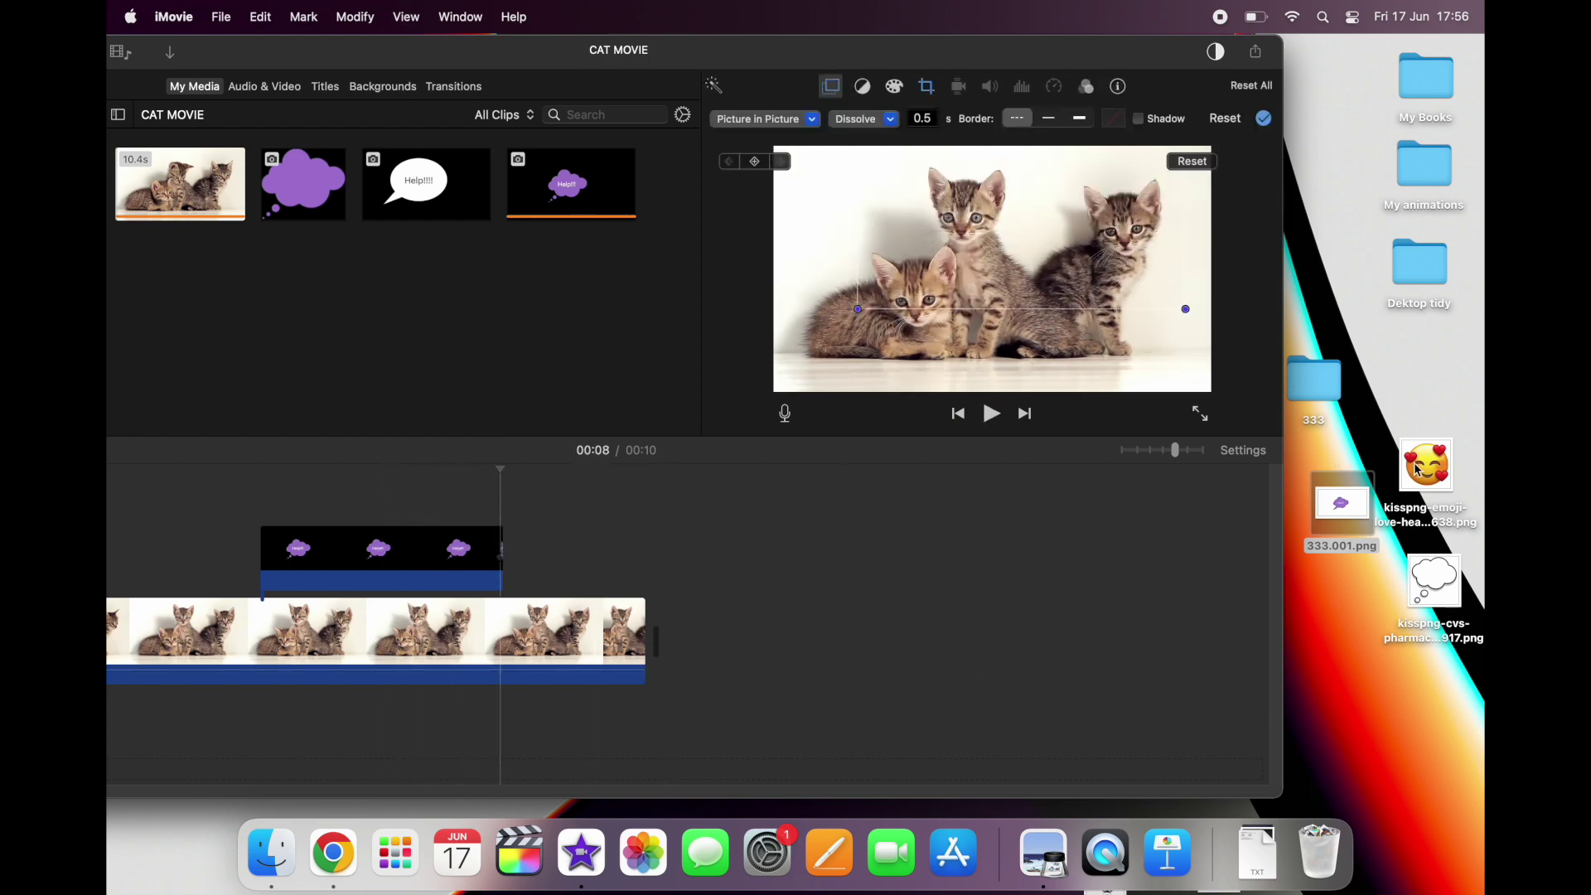
Step: Add the heart-eyes emoji after the cloud as a Picture in Picture overlay
left_click_drag(1418, 470, 527, 534)
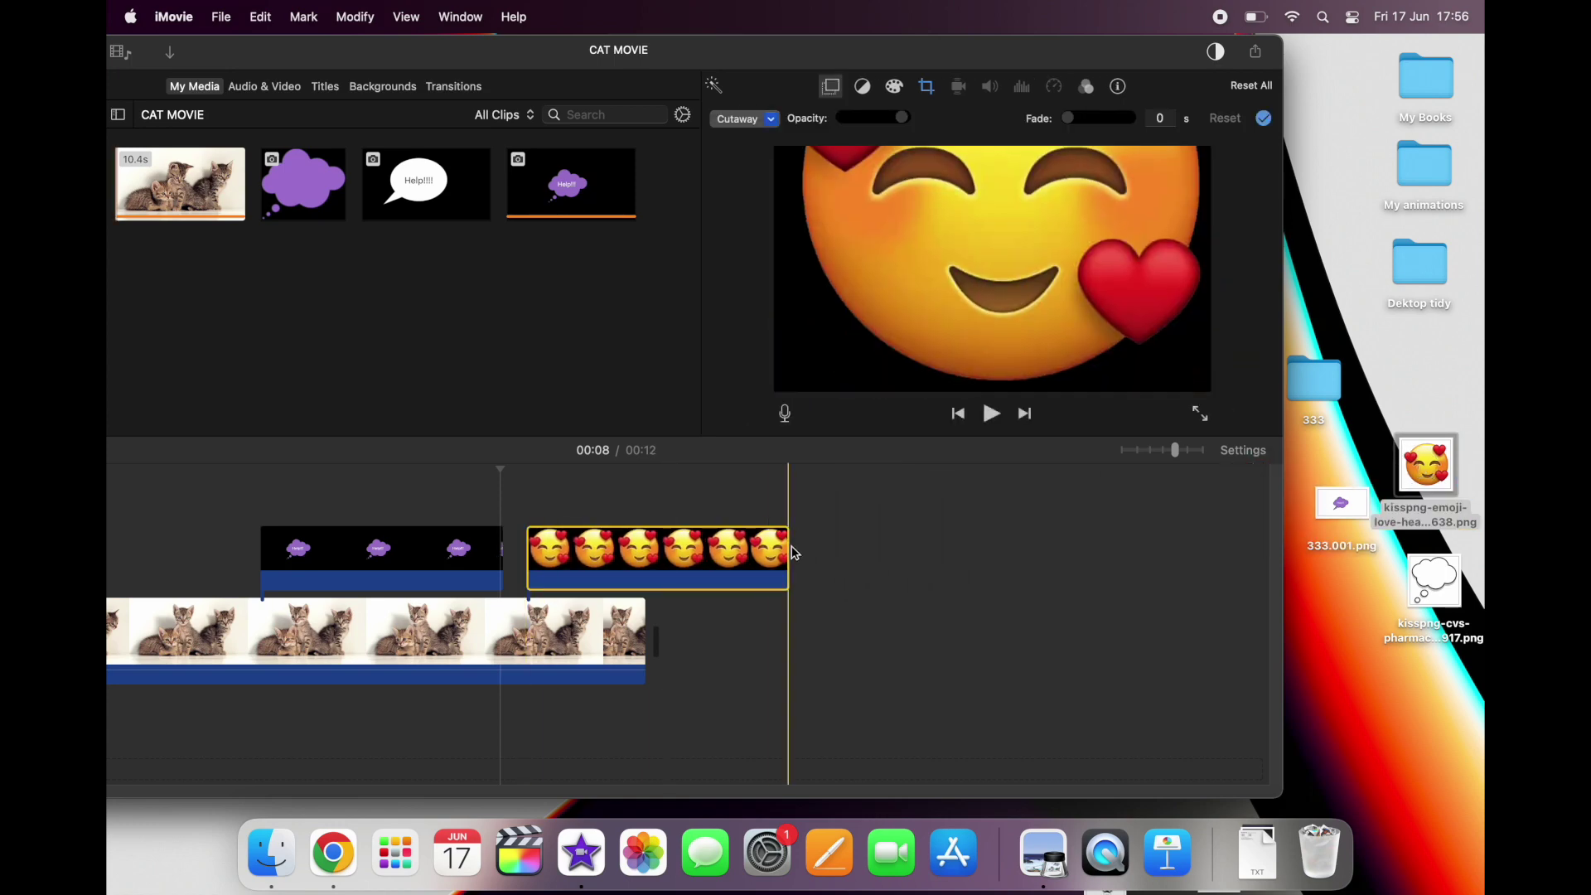
left_click(604, 562)
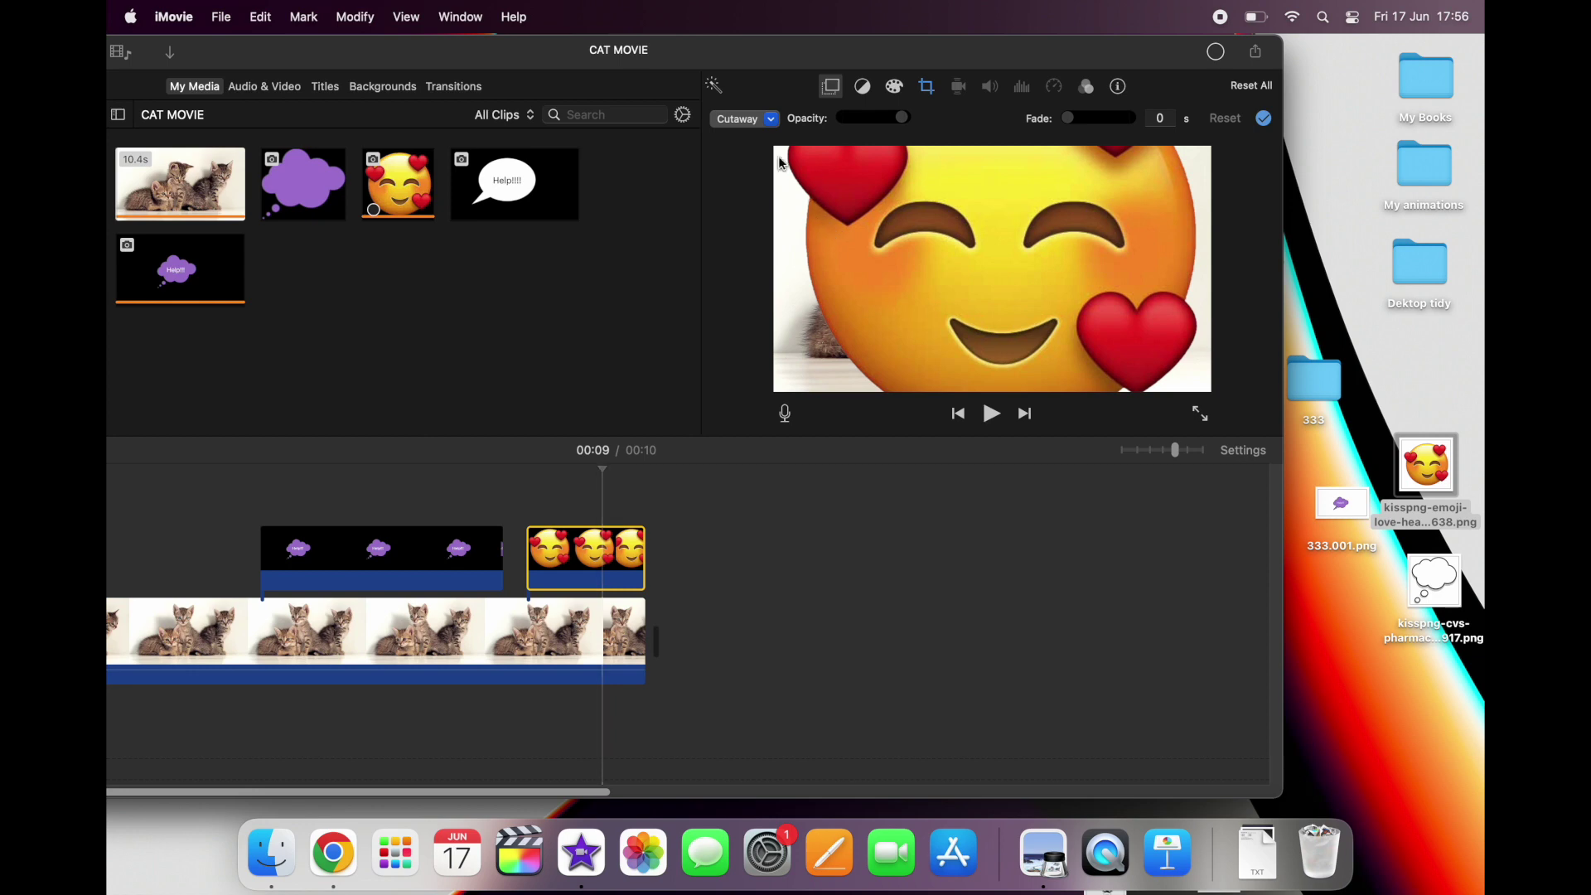
left_click(772, 124)
left_click(776, 204)
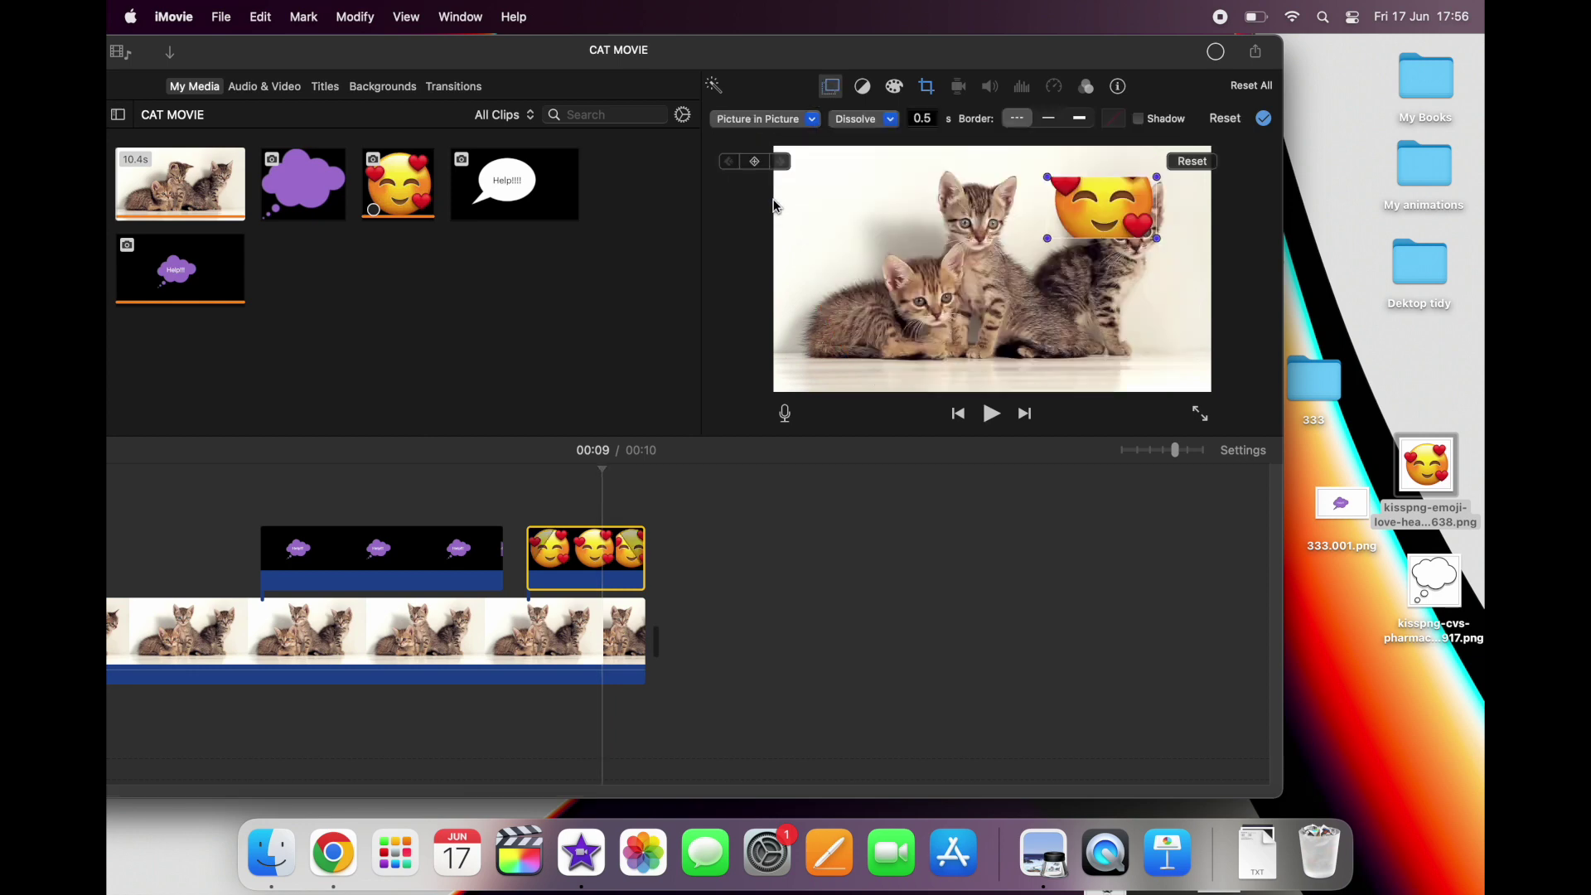
Step: Set the emoji's crop style to Fit, enlarge it toward the lower right, and replay
left_click(926, 87)
left_click(842, 119)
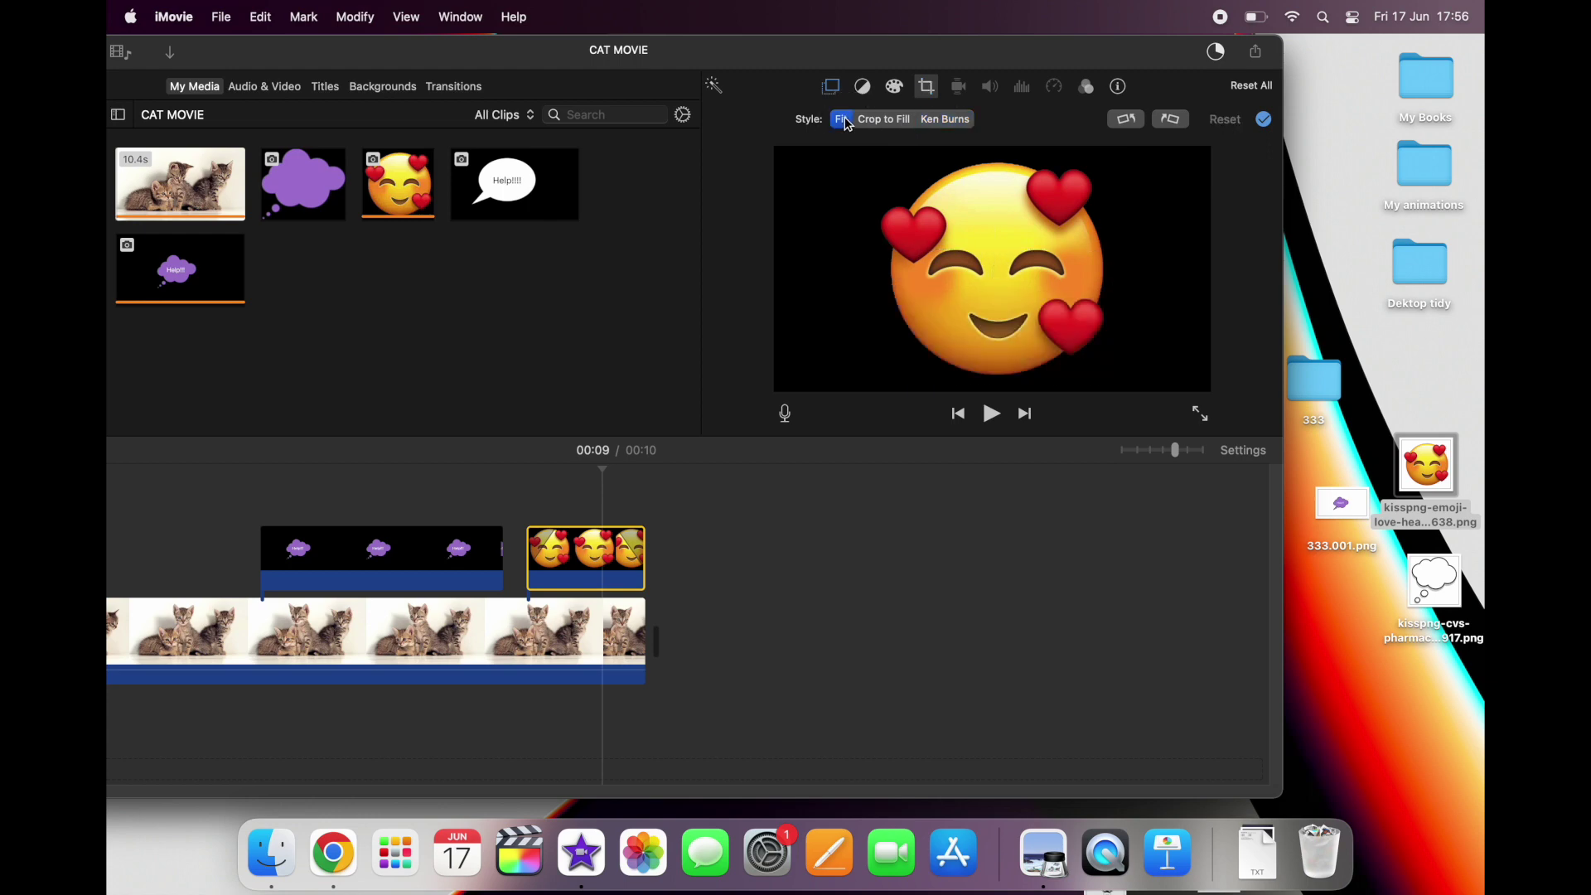
left_click(831, 87)
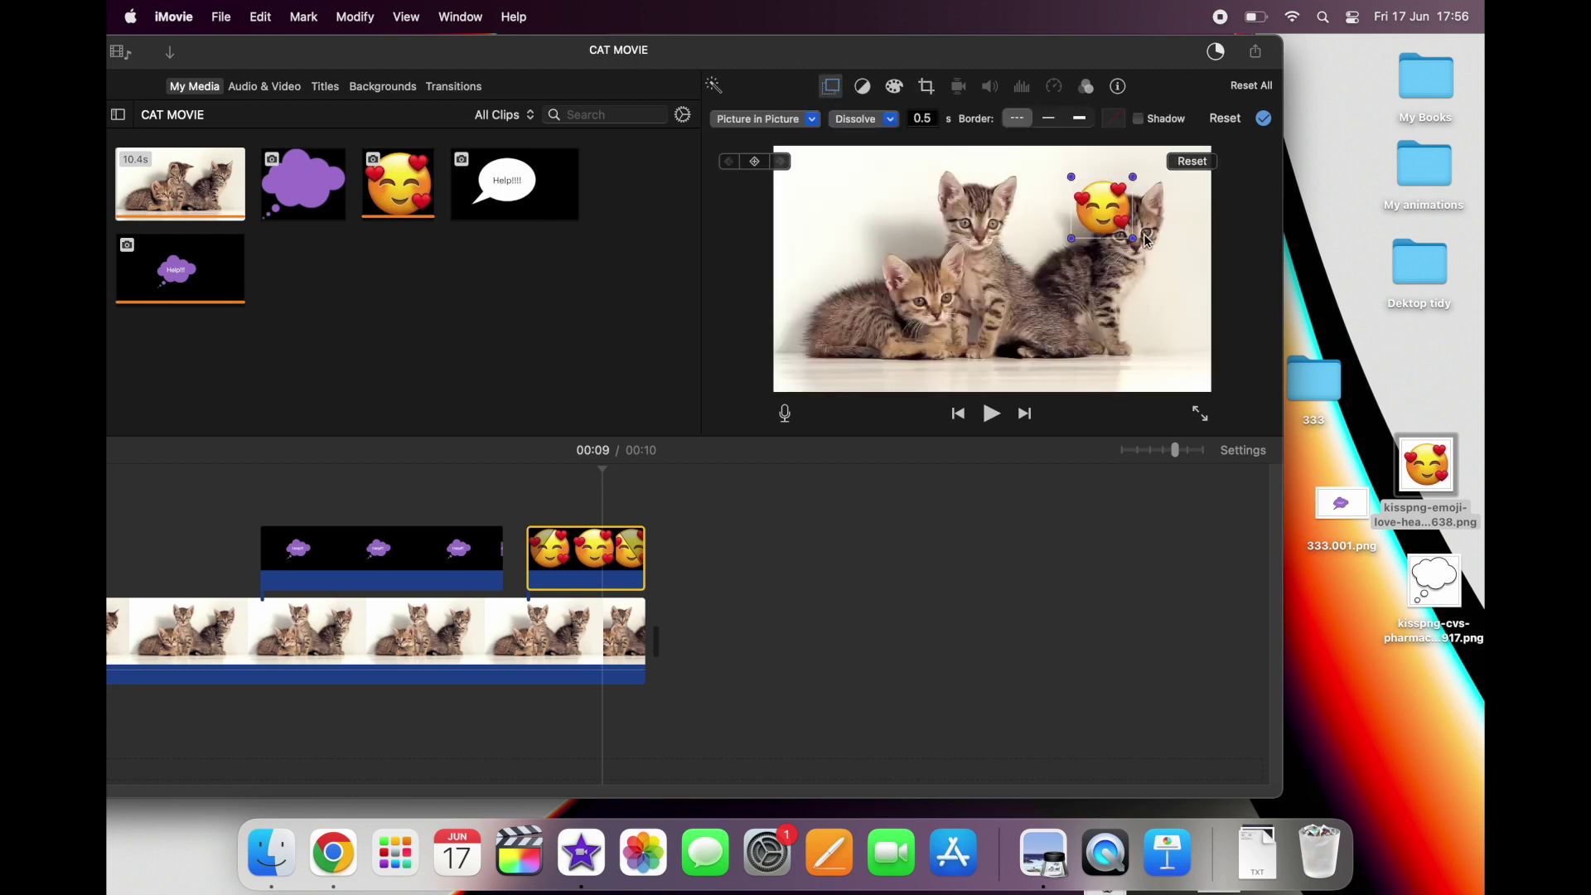
left_click_drag(1134, 240, 1187, 294)
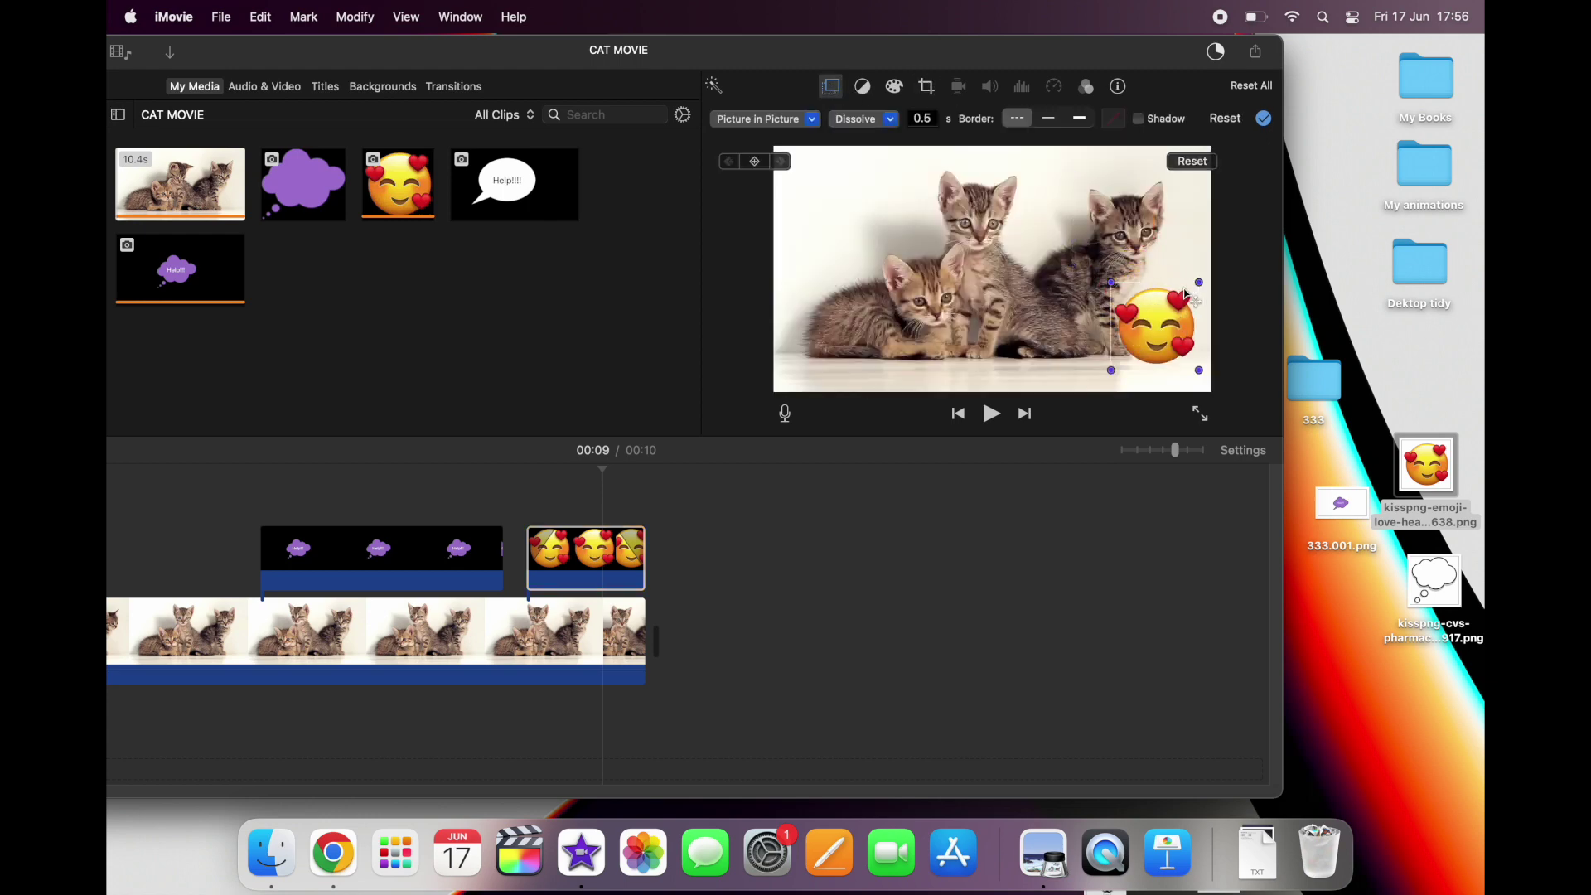
left_click(501, 505)
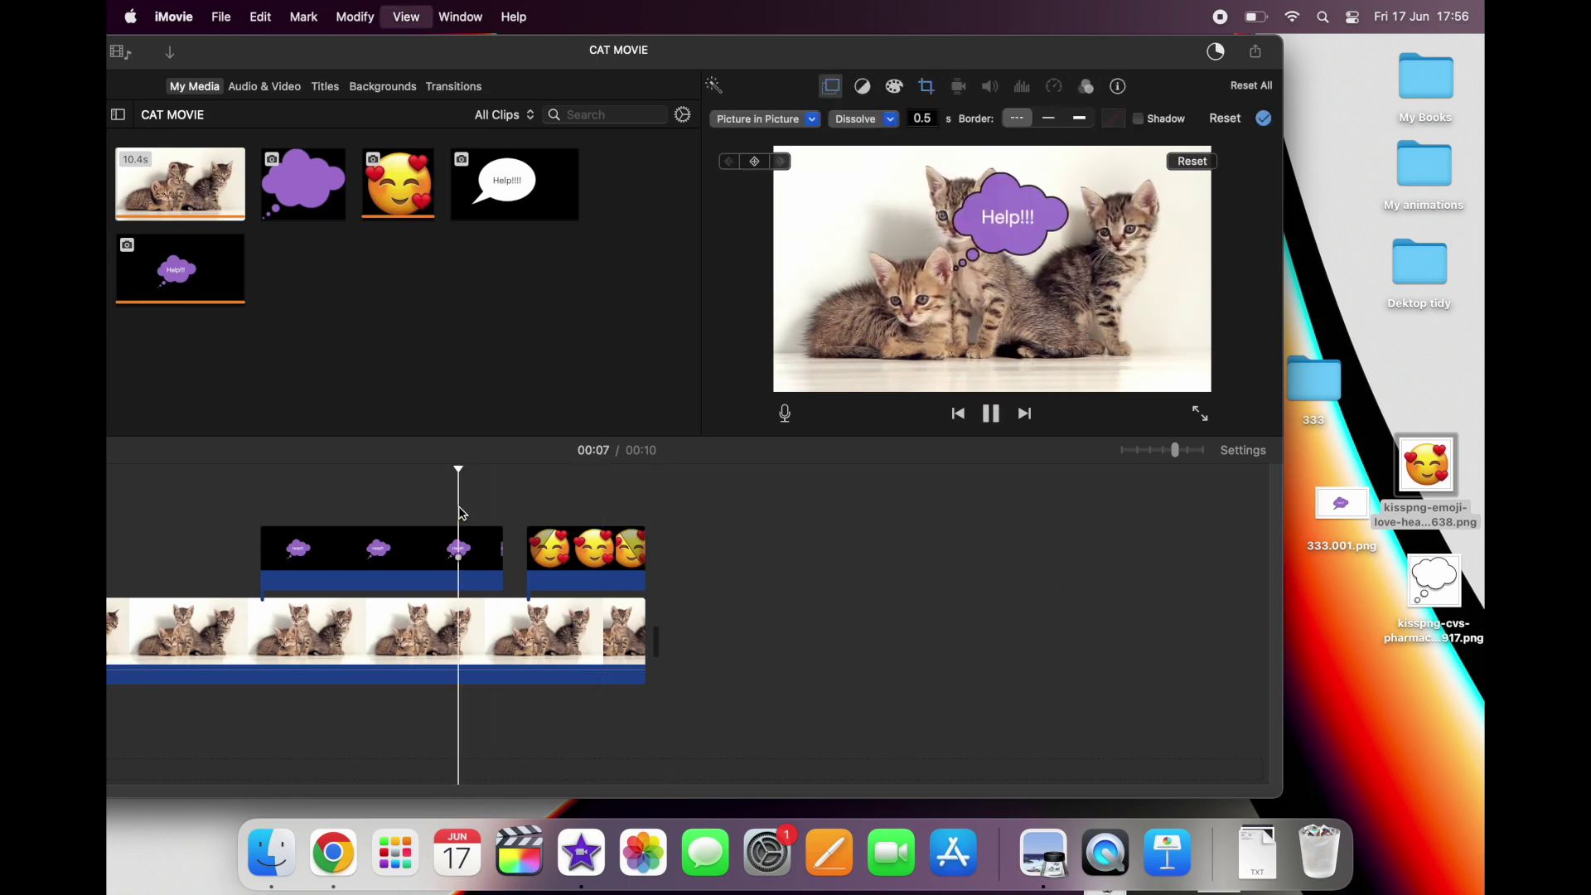
key("space")
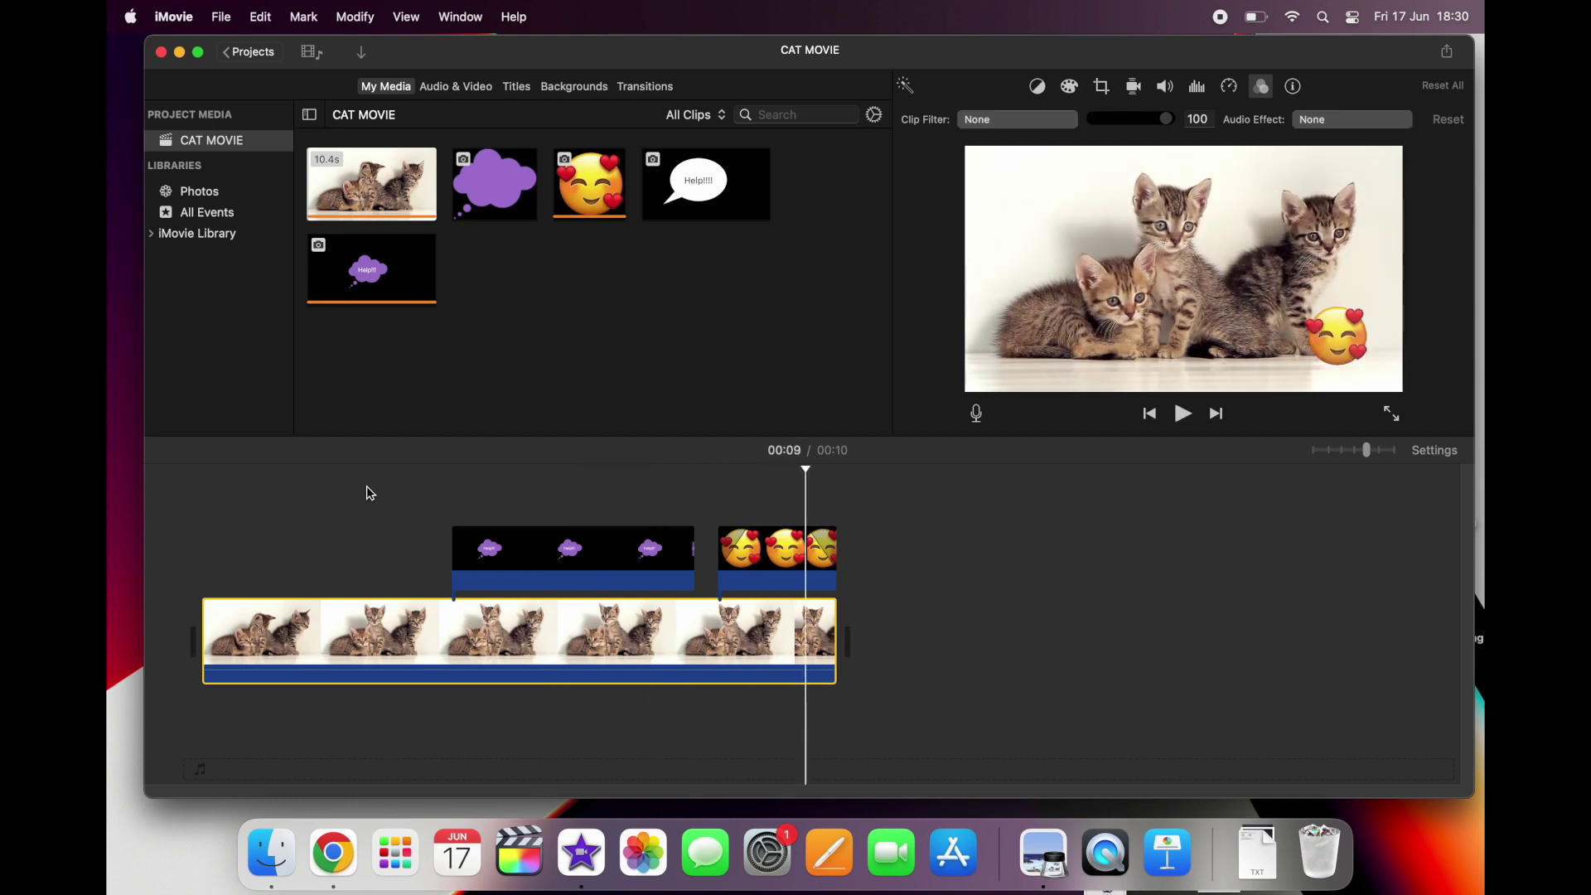
Step: Try Sci-Fi, then apply the Duotone clip filter to the Help!!! cloud and preview it
left_click(540, 577)
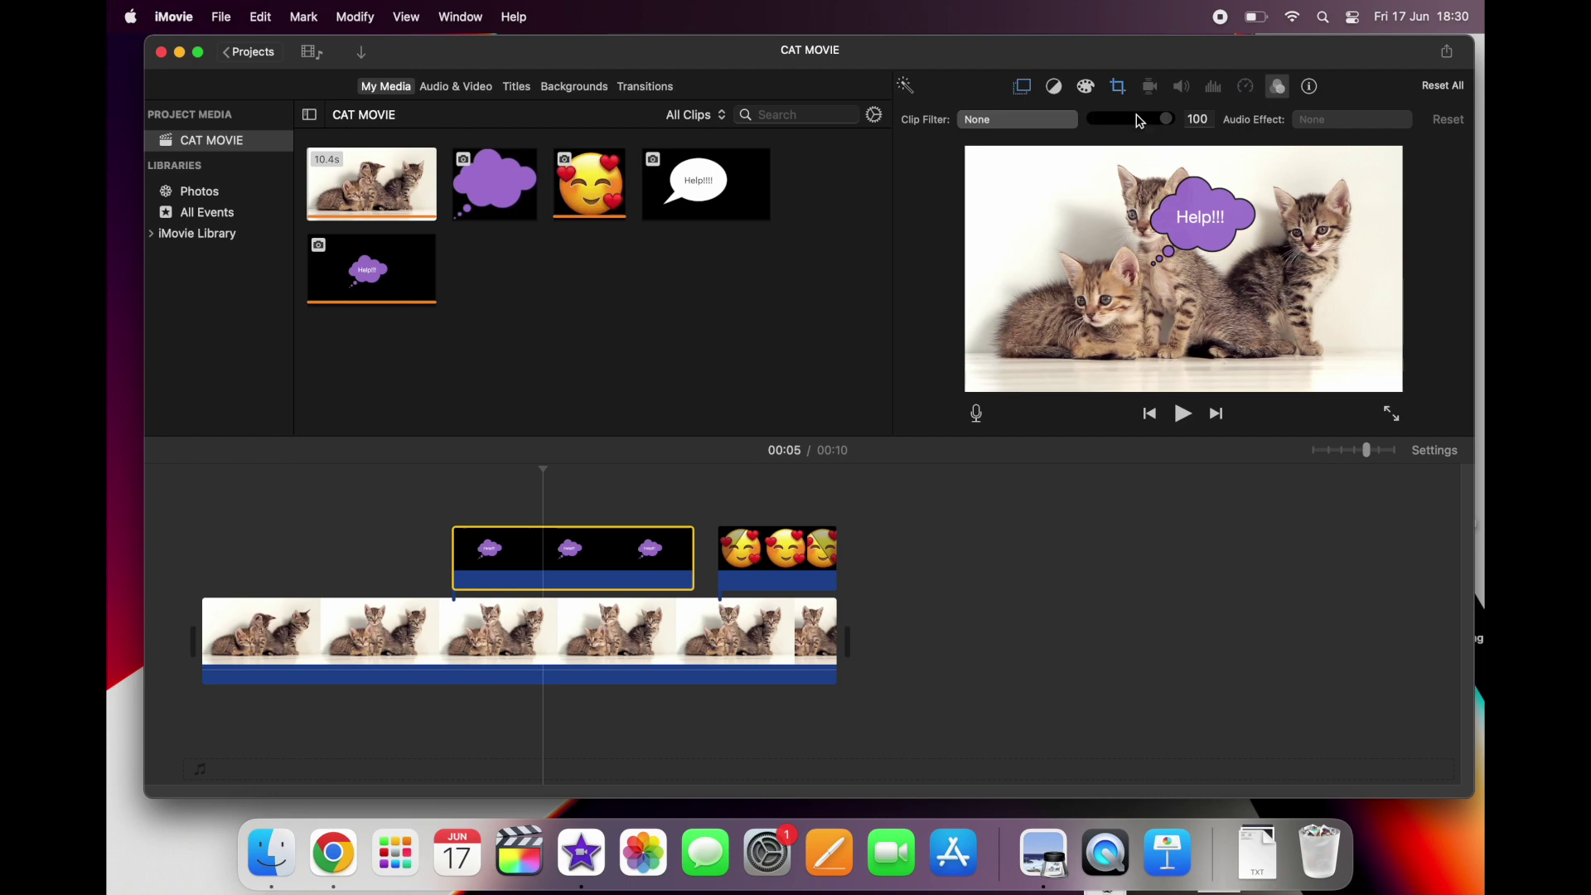
left_click(1064, 125)
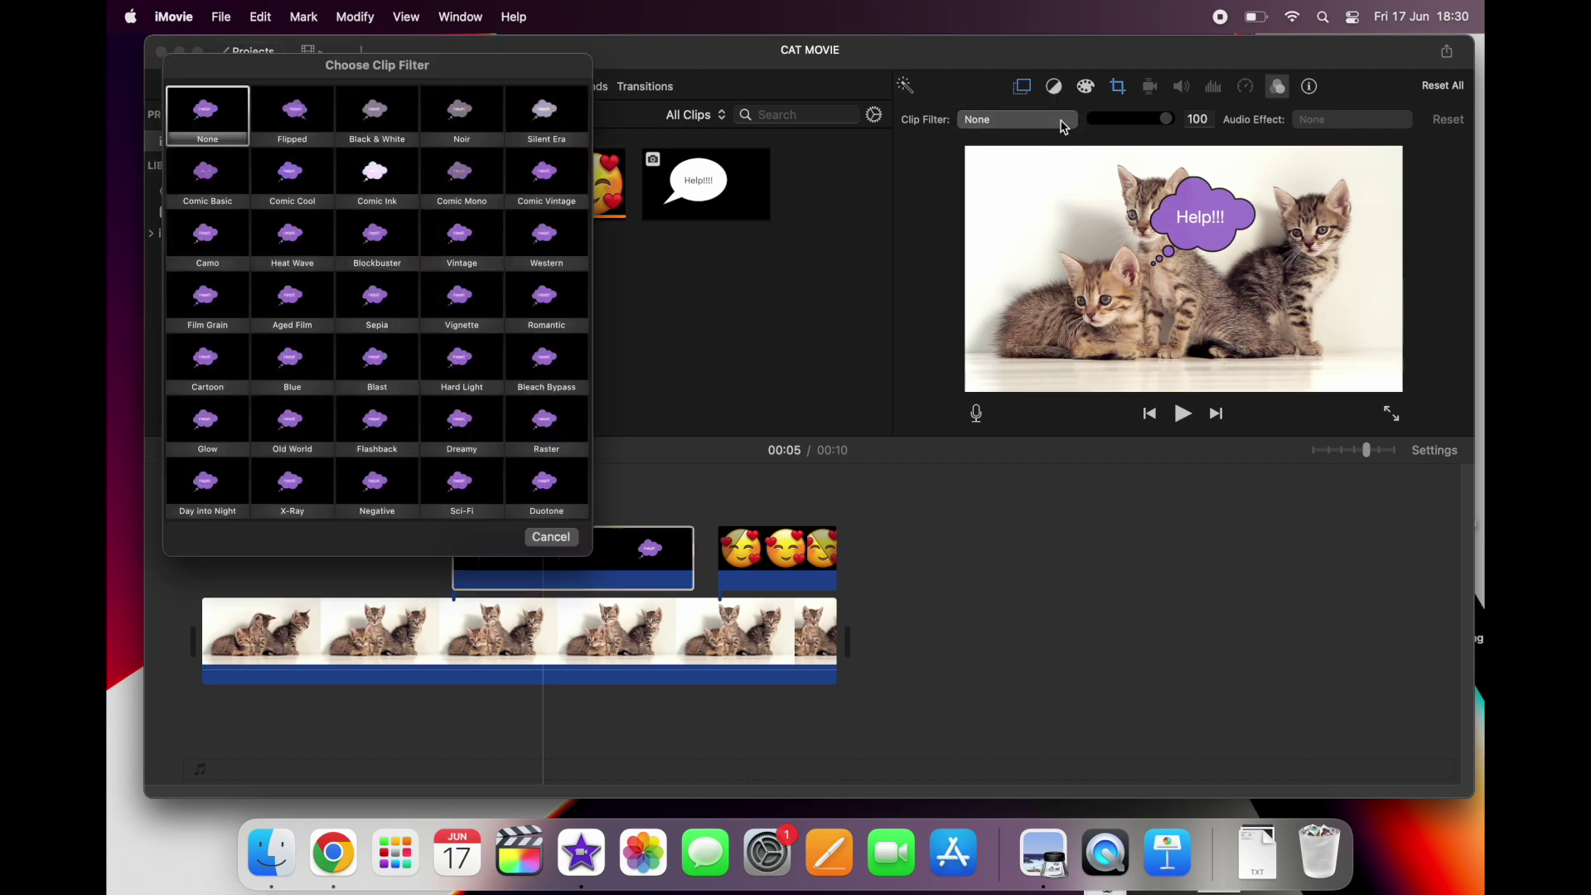
left_click(483, 498)
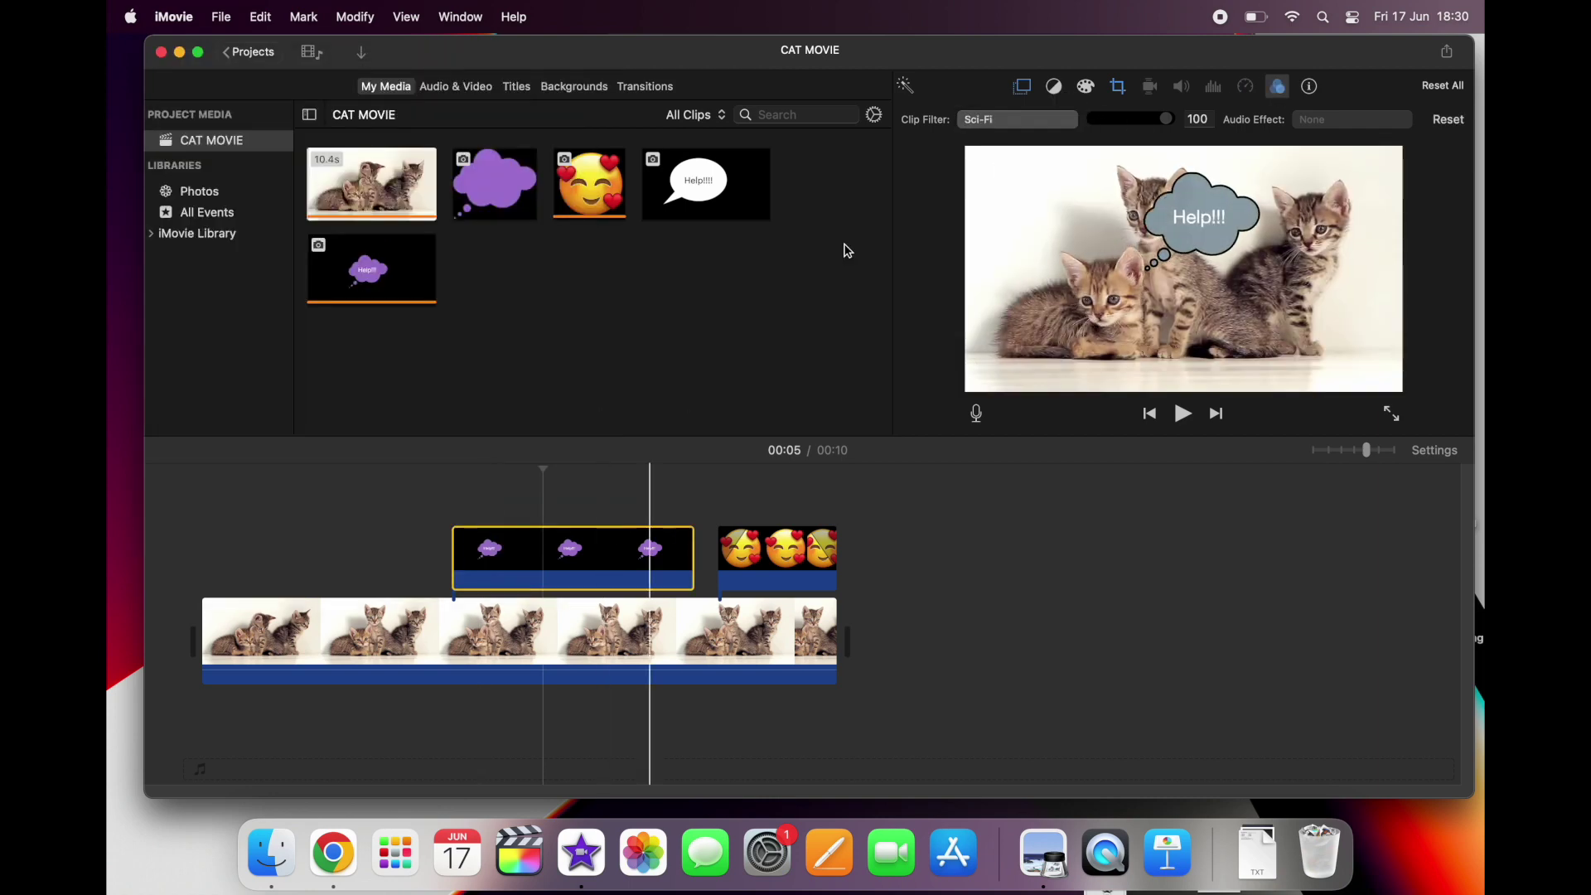
left_click(1023, 123)
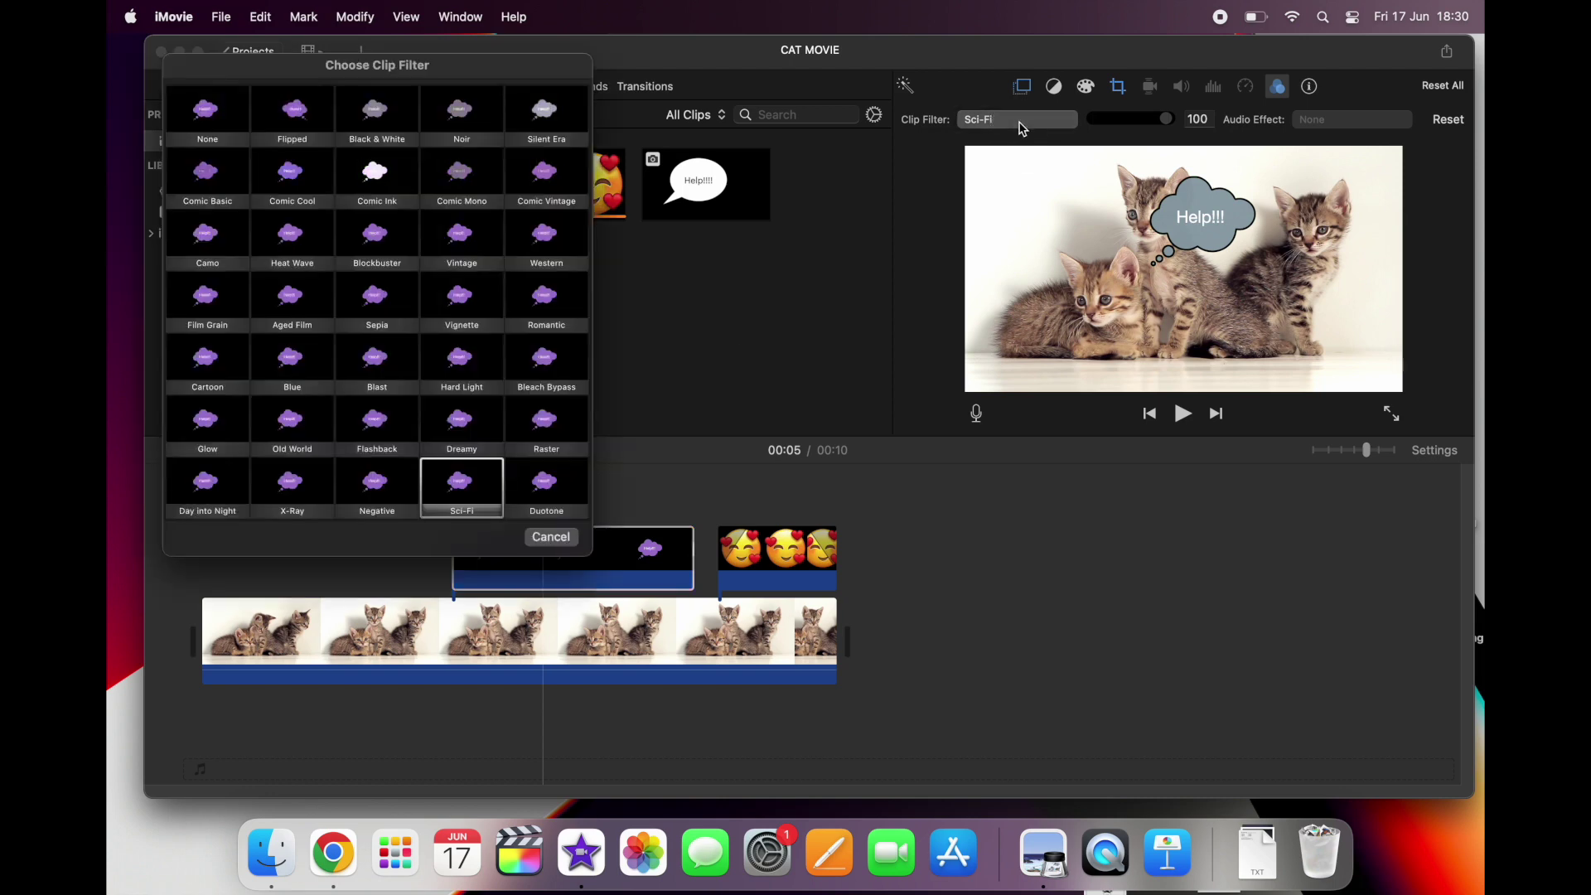
left_click(539, 487)
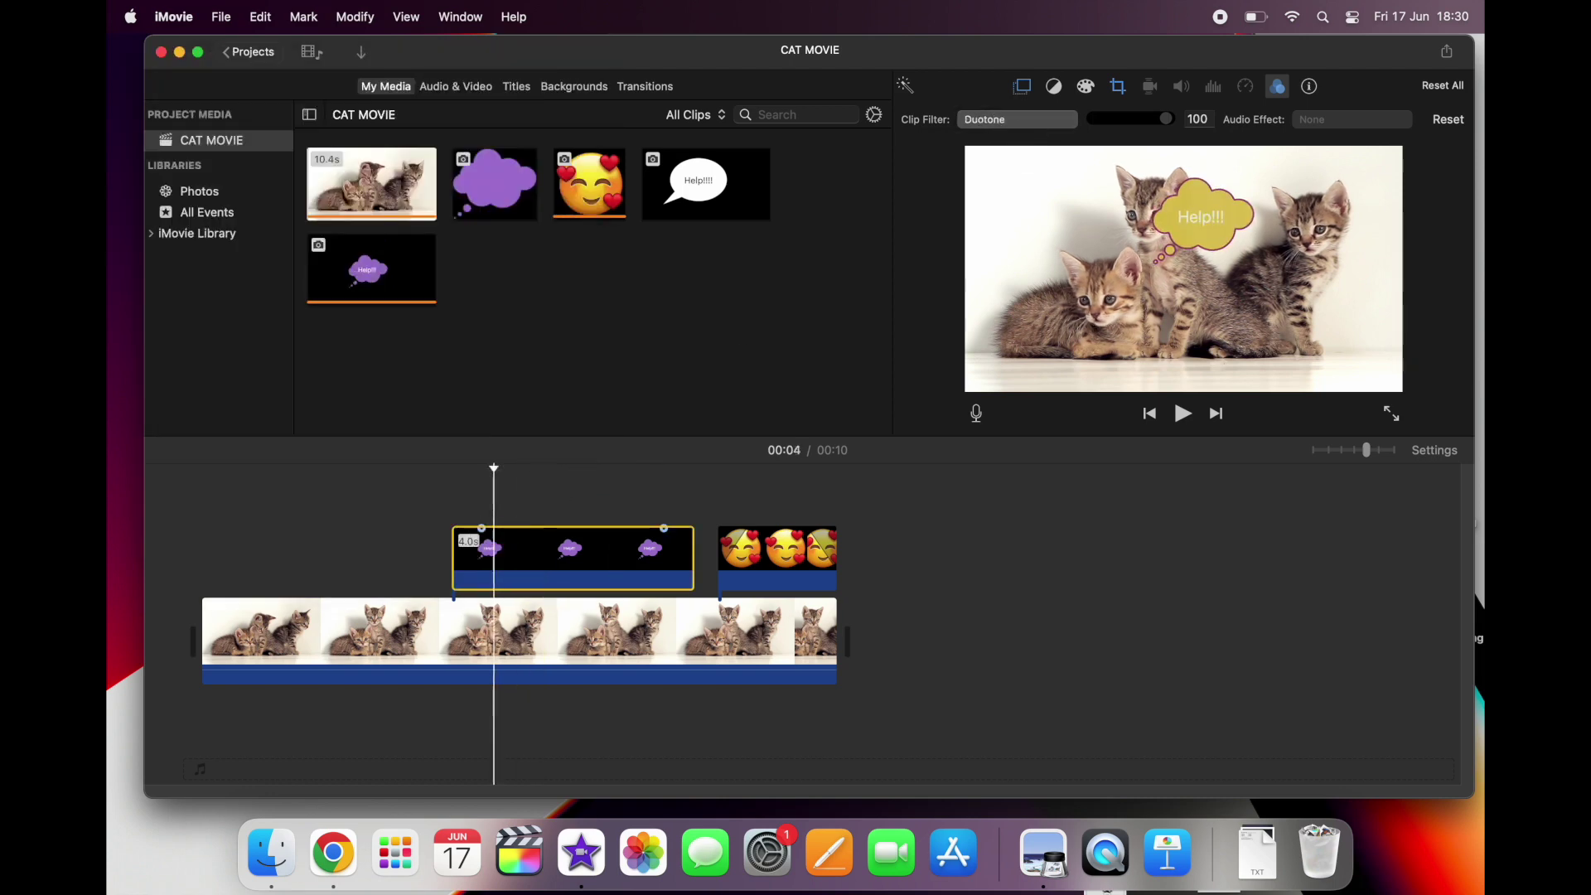
key("space")
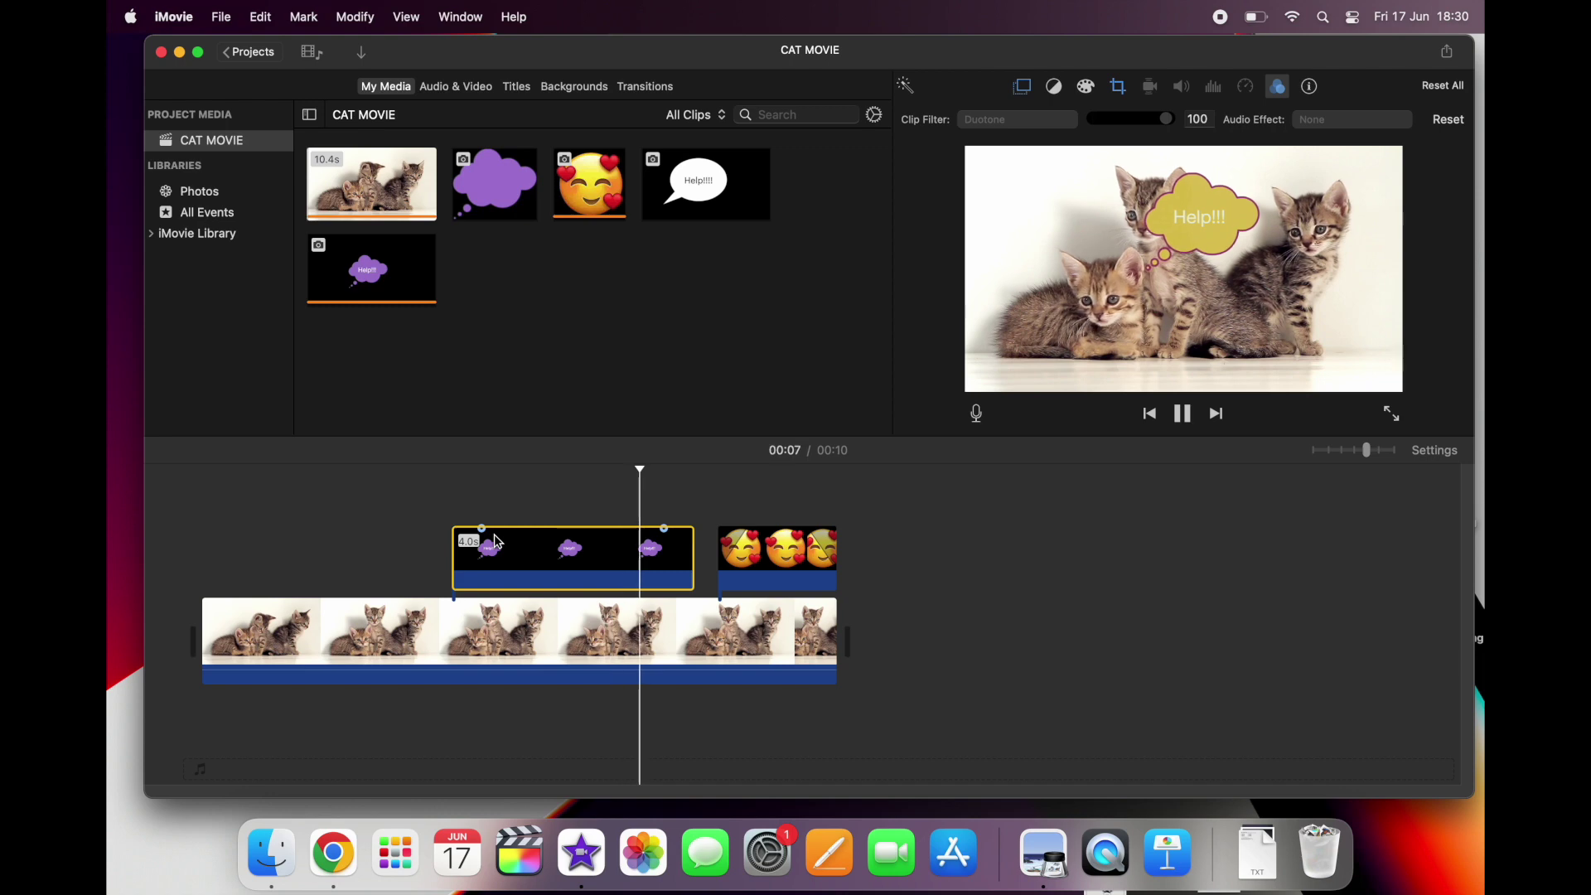